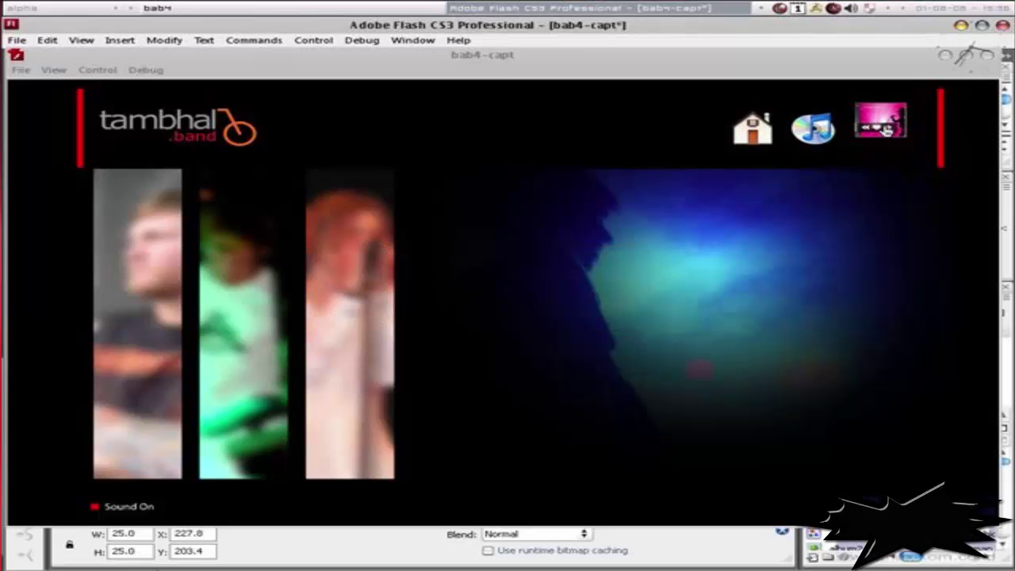
# Step: Close the test movie preview to return to the bab4-capt document
pyautogui.click(750, 125)
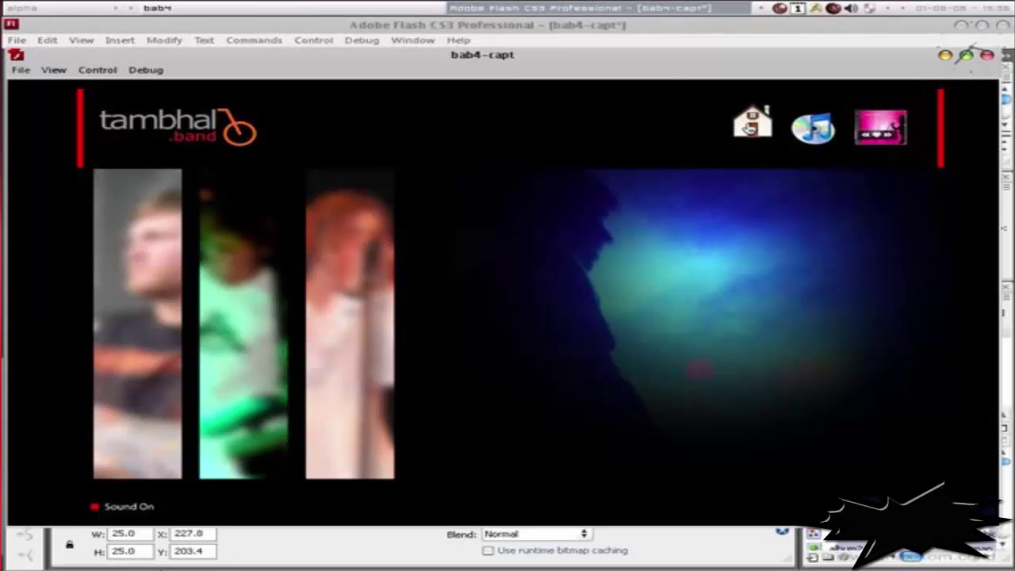
pyautogui.click(987, 55)
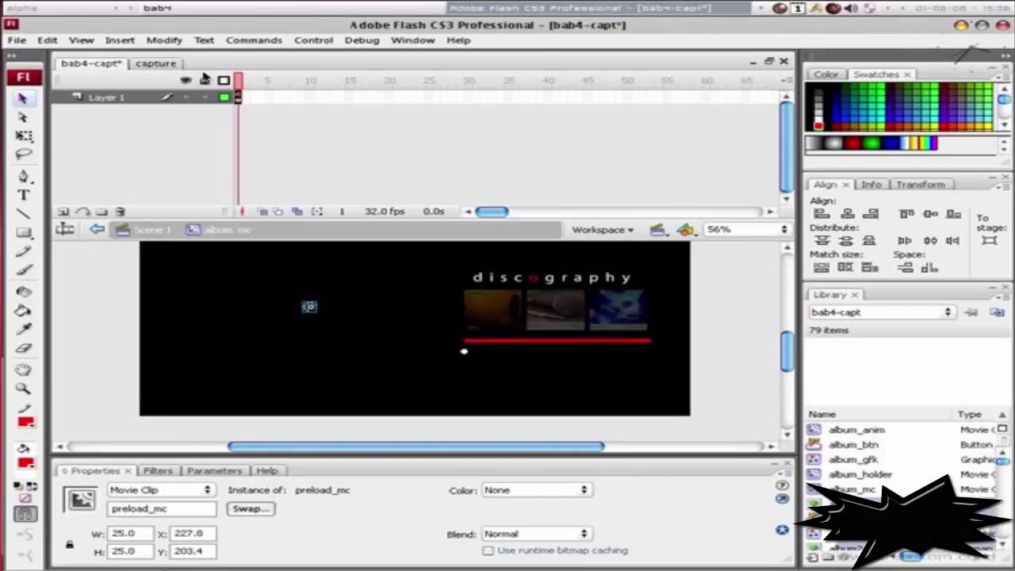
# Step: In the capture document, hide the album_pg layer and view the menu icons at 100%
pyautogui.click(152, 63)
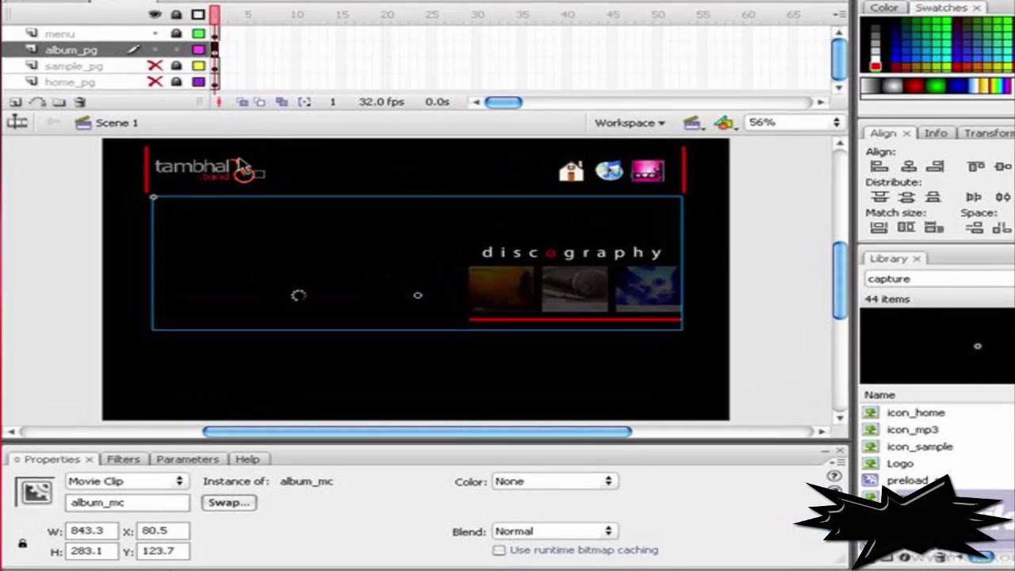
pyautogui.click(155, 49)
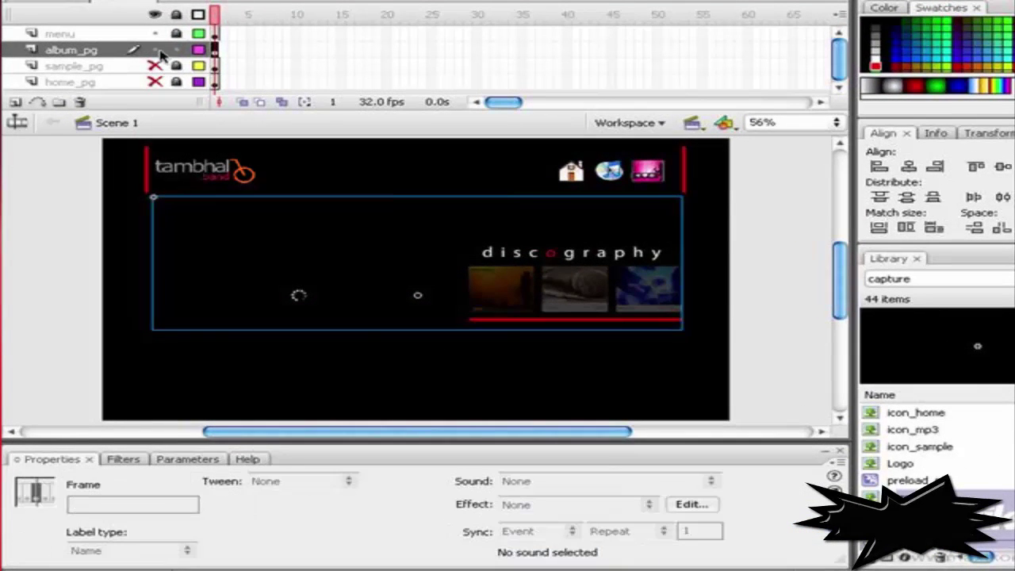
pyautogui.hotkey('ctrl', '1')
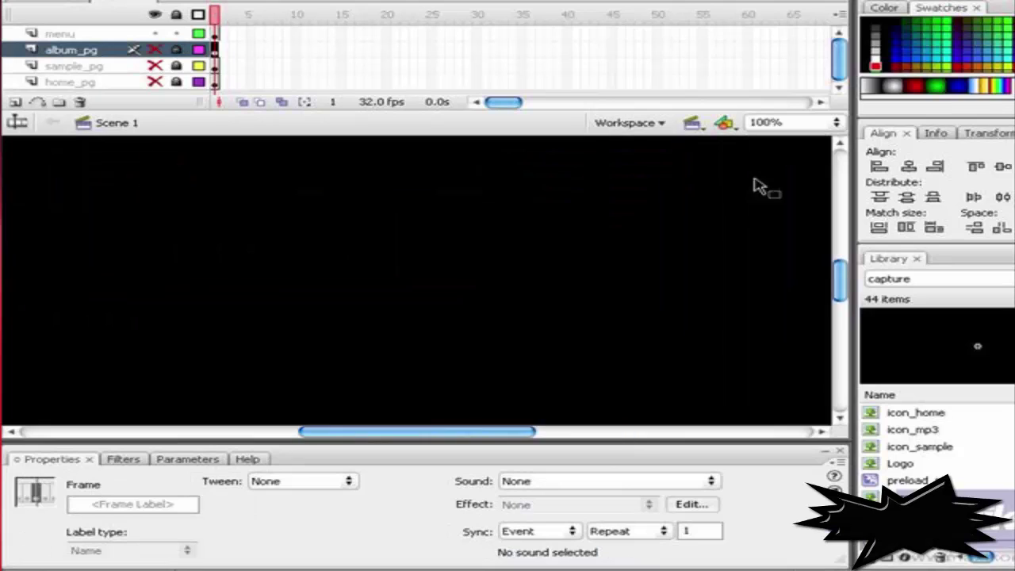
pyautogui.moveTo(708, 211)
pyautogui.mouseDown()
pyautogui.moveTo(587, 276)
pyautogui.moveTo(526, 269)
pyautogui.mouseUp()
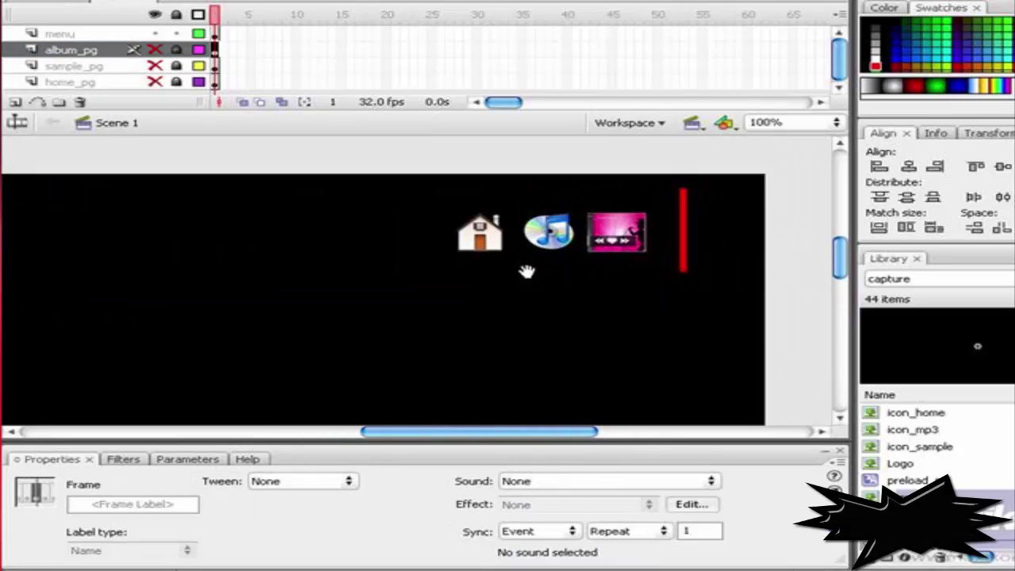
# Step: Convert the home icon into a Button symbol named home_btn
pyautogui.click(478, 251)
pyautogui.press('F8')
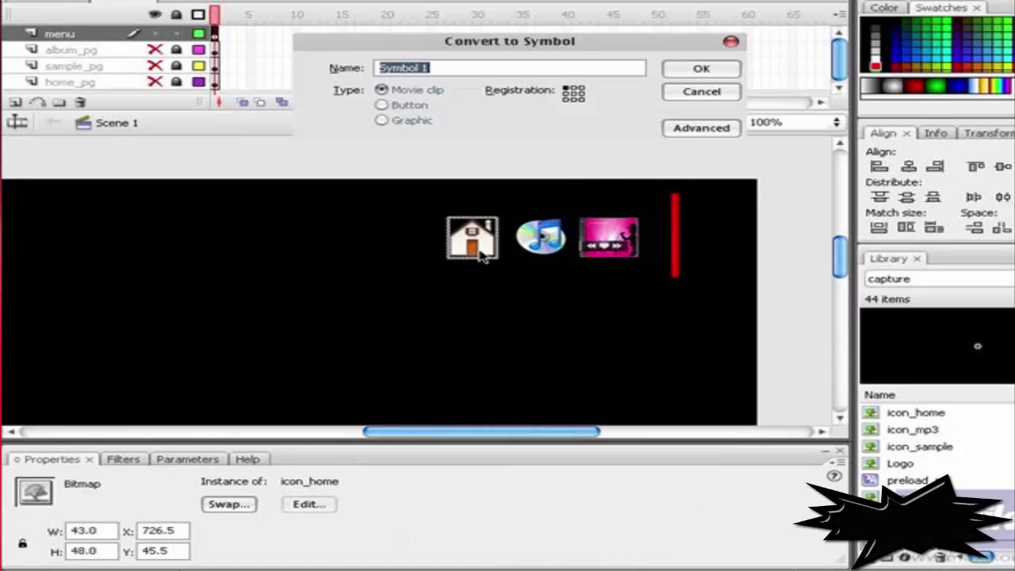
pyautogui.write('home')
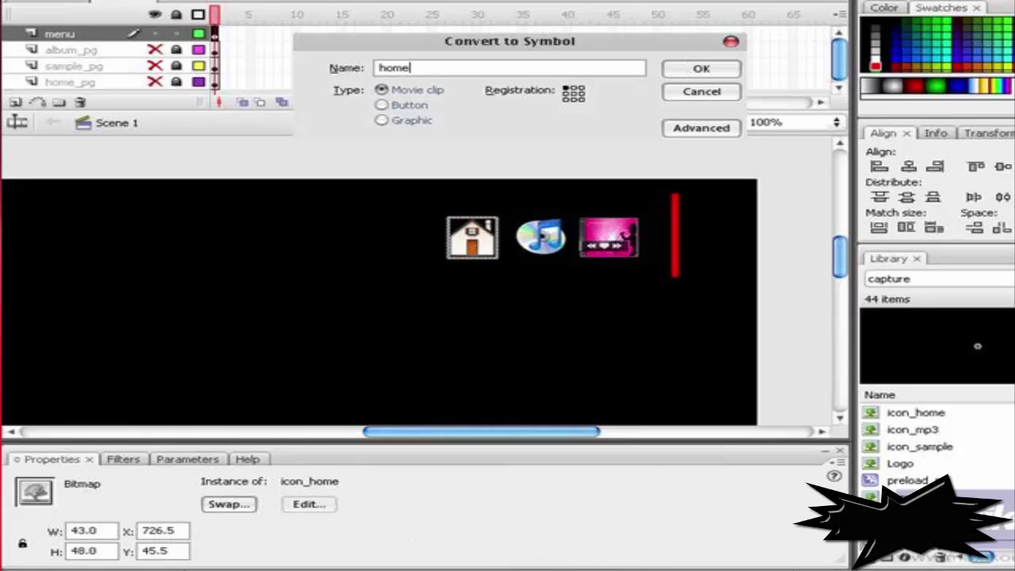
pyautogui.write('_btn')
pyautogui.click(406, 109)
pyautogui.click(730, 77)
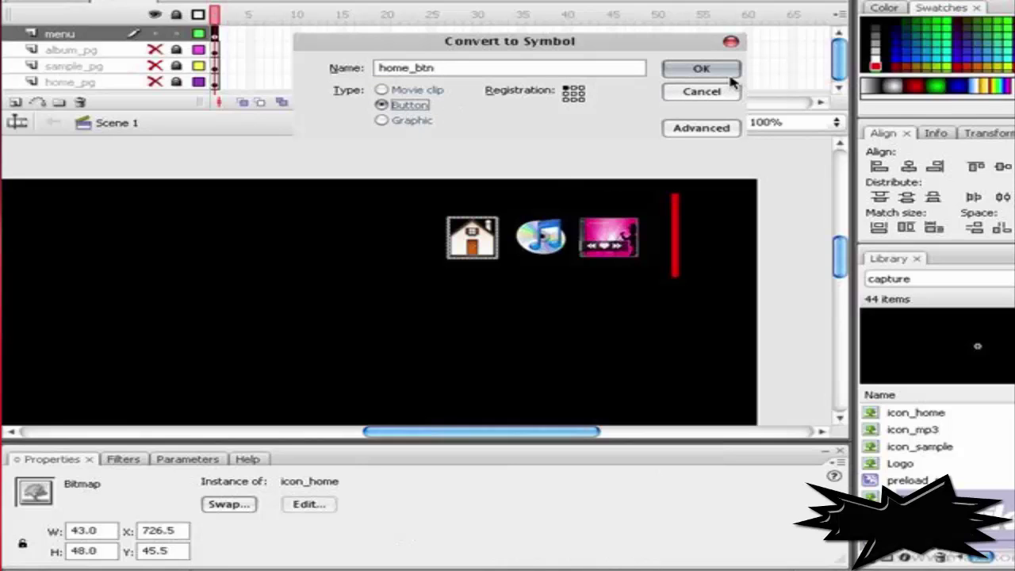
pyautogui.click(730, 78)
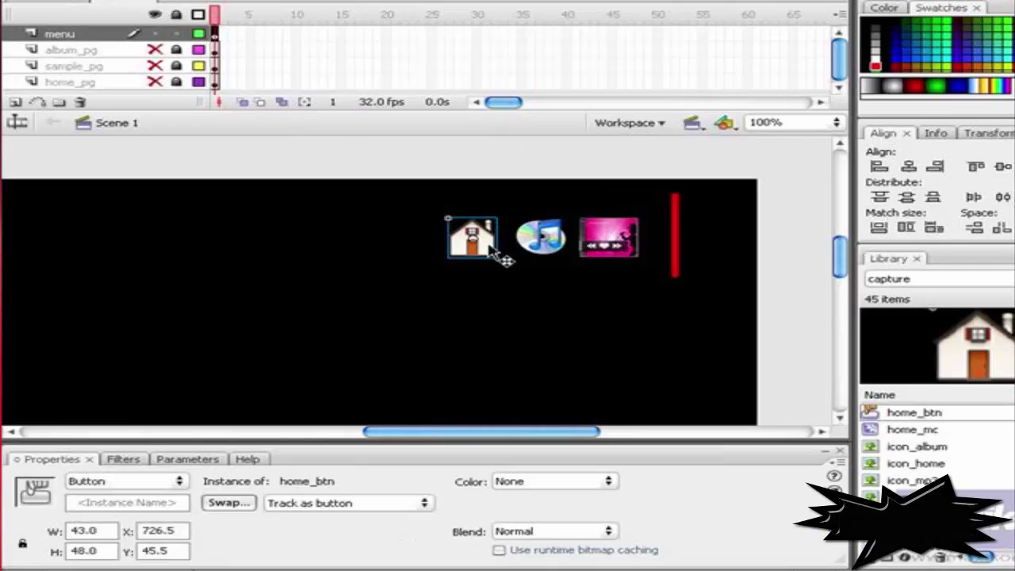
# Step: Inside home_btn, add a keyframe on the Over state
pyautogui.doubleClick(485, 252)
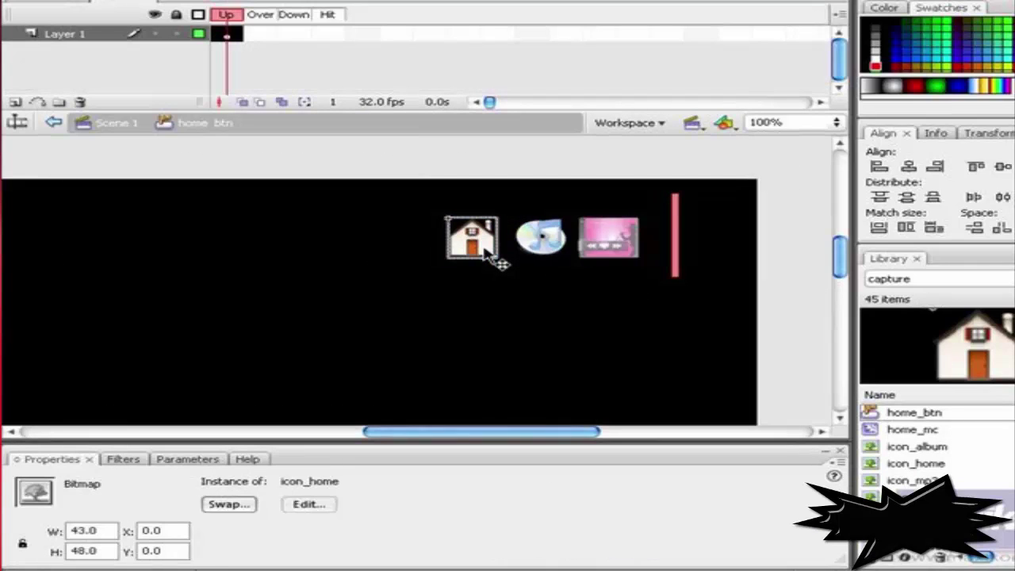
pyautogui.click(269, 44)
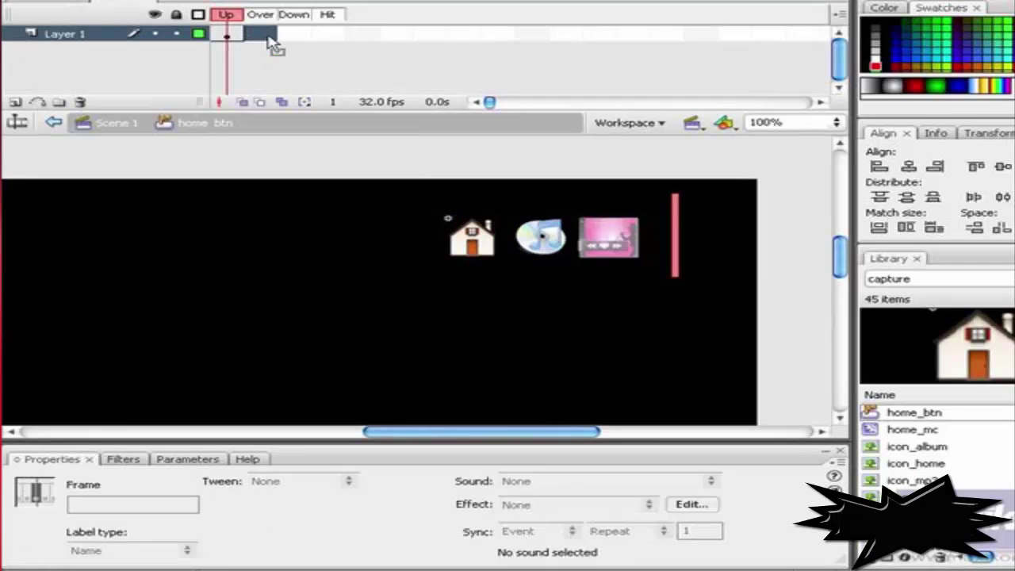
pyautogui.press('F6')
# Step: Turn the Over-state house into a home_anim movie clip and open it for editing
pyautogui.click(475, 260)
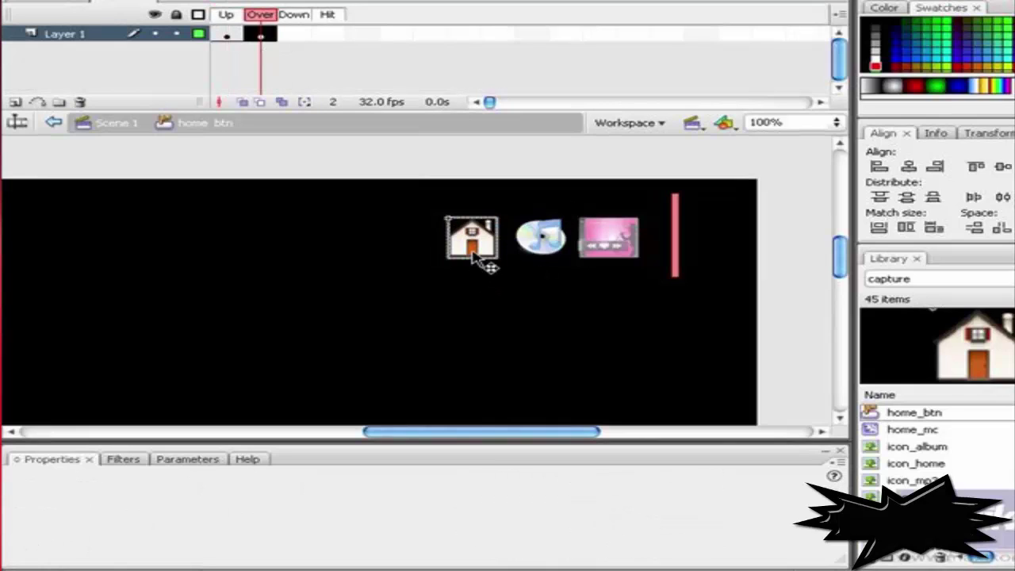
pyautogui.press('F8')
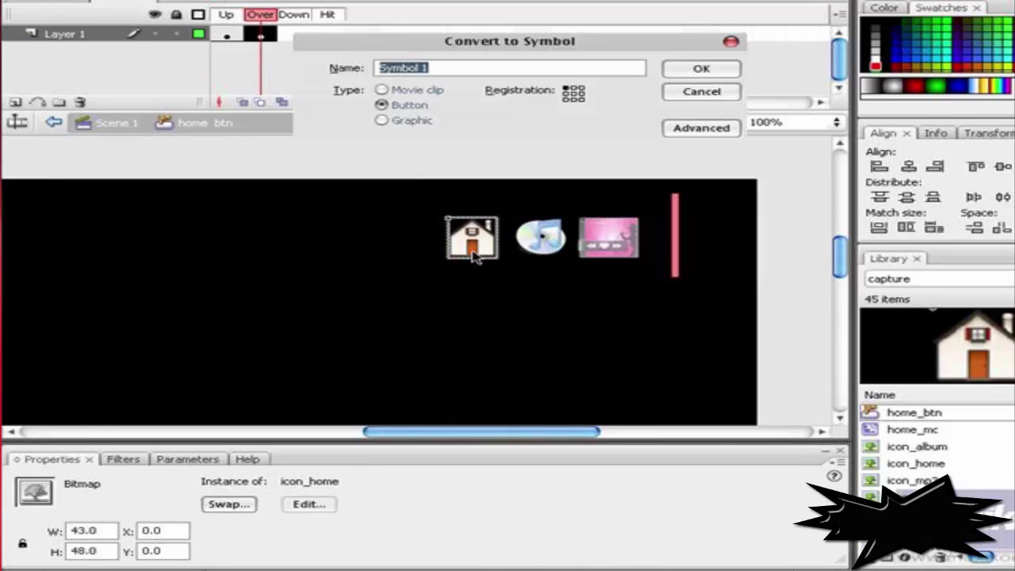
pyautogui.write('home_anim')
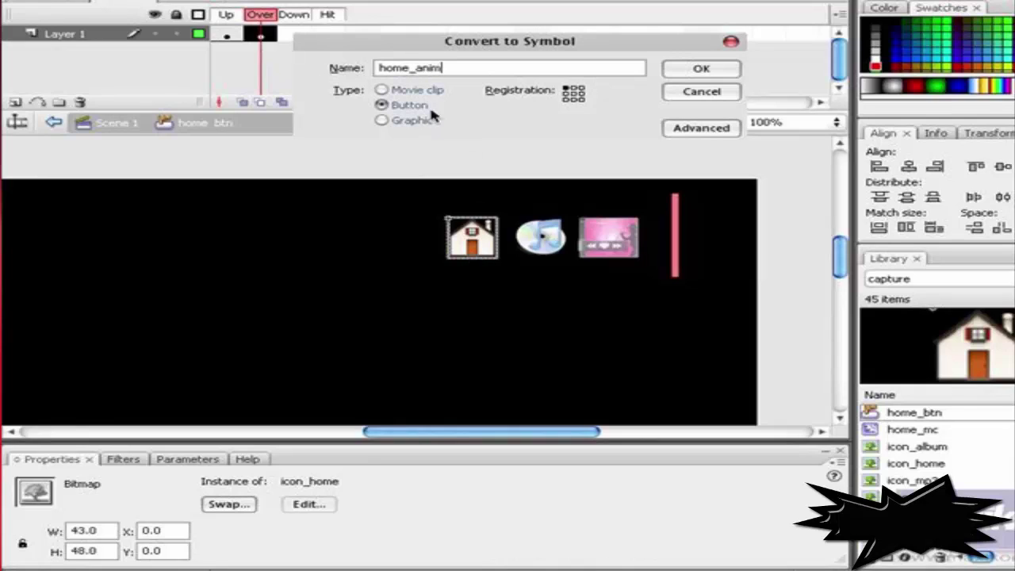
pyautogui.click(436, 93)
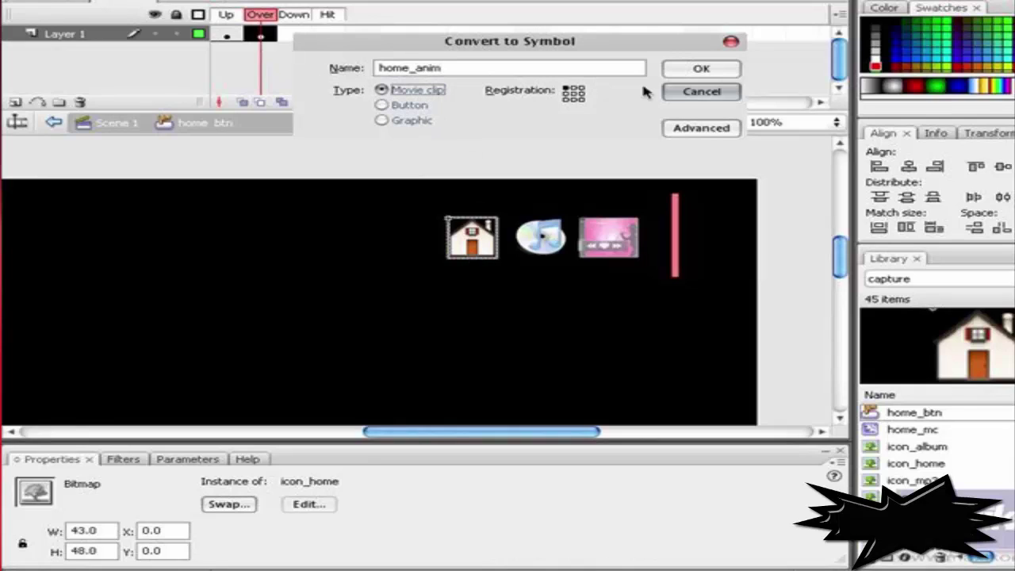
pyautogui.click(679, 77)
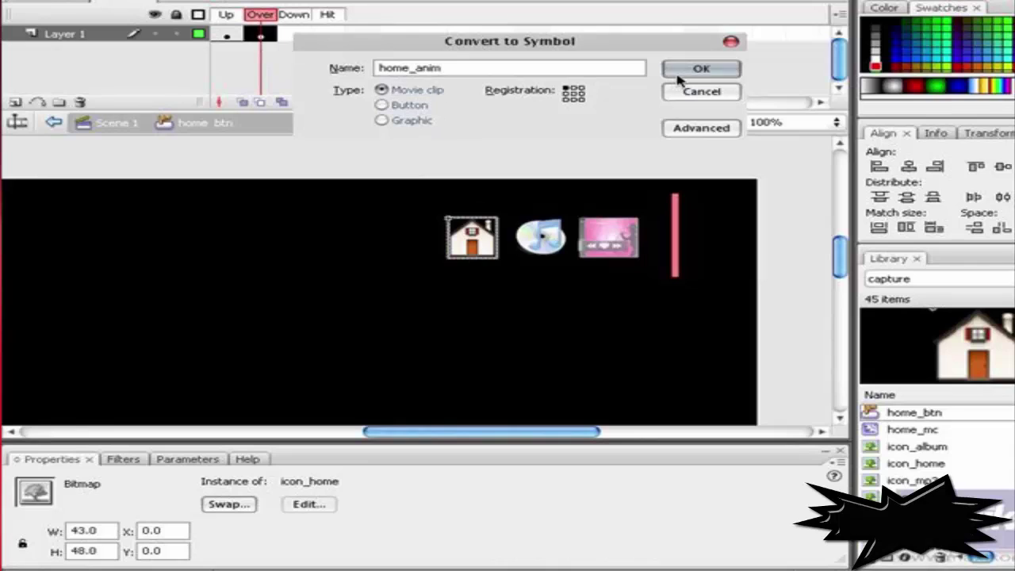
pyautogui.doubleClick(486, 254)
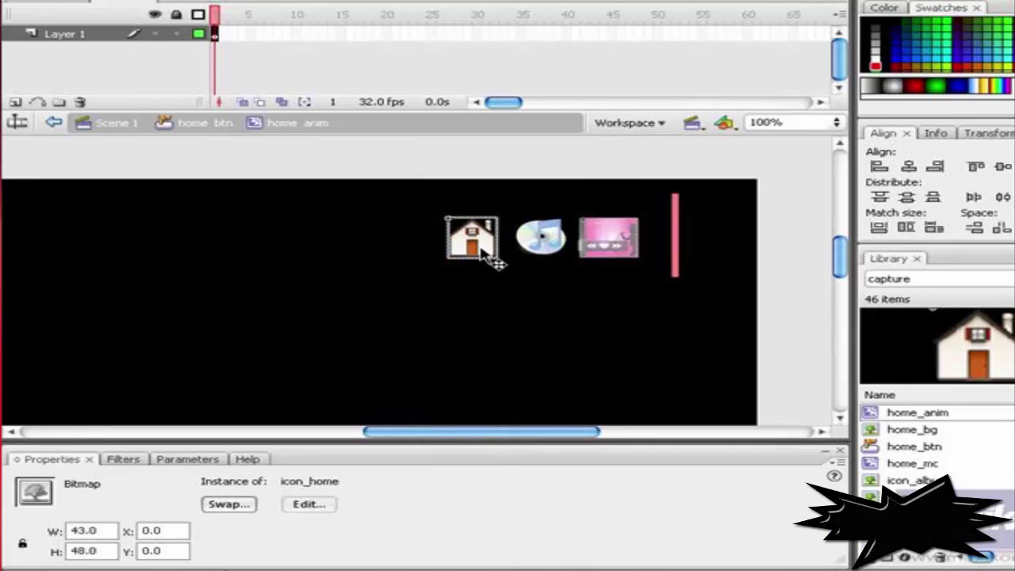
pyautogui.press('F8')
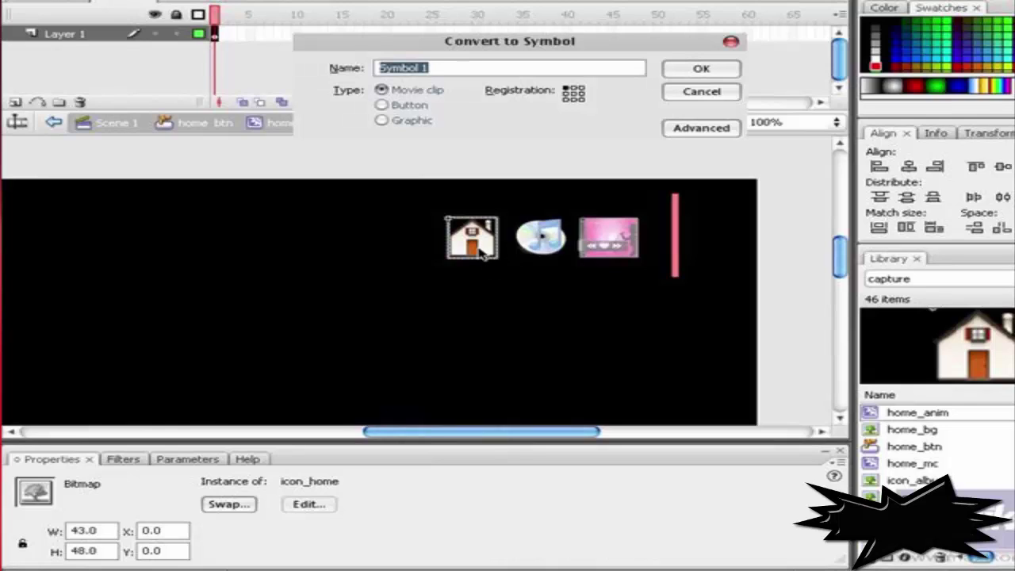
# Step: Make the house inside home_anim a Graphic symbol named home_gfk
pyautogui.write('h')
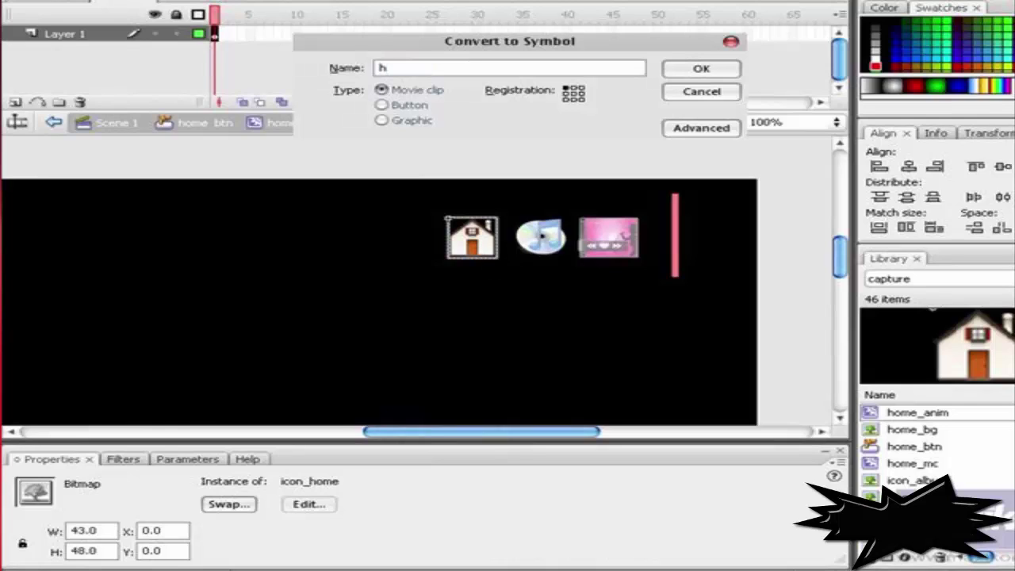
pyautogui.write('ome_gfk')
pyautogui.click(401, 120)
pyautogui.click(730, 69)
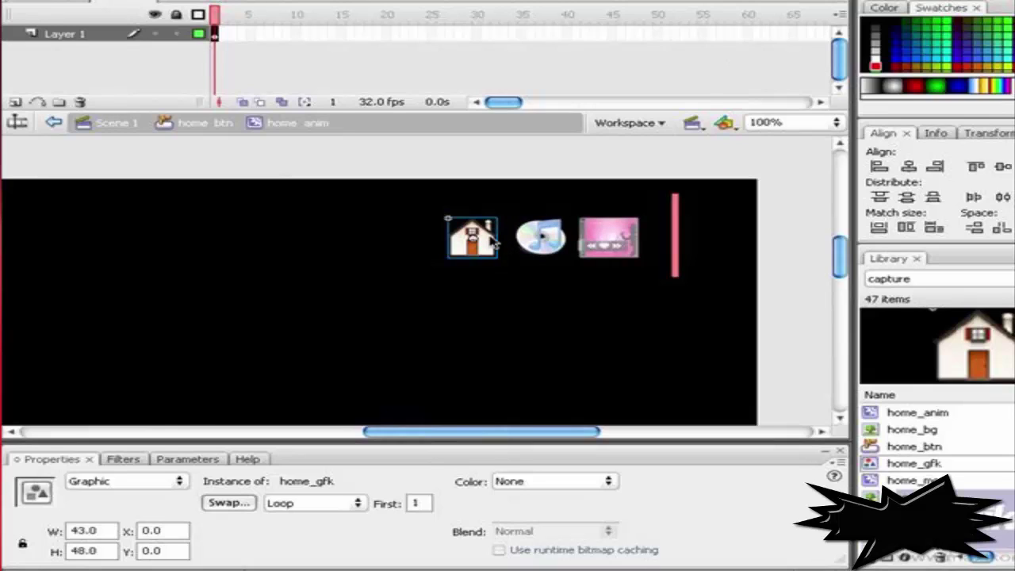
# Step: Motion-tween the house moving slightly up over 15 frames in home_anim
pyautogui.click(337, 33)
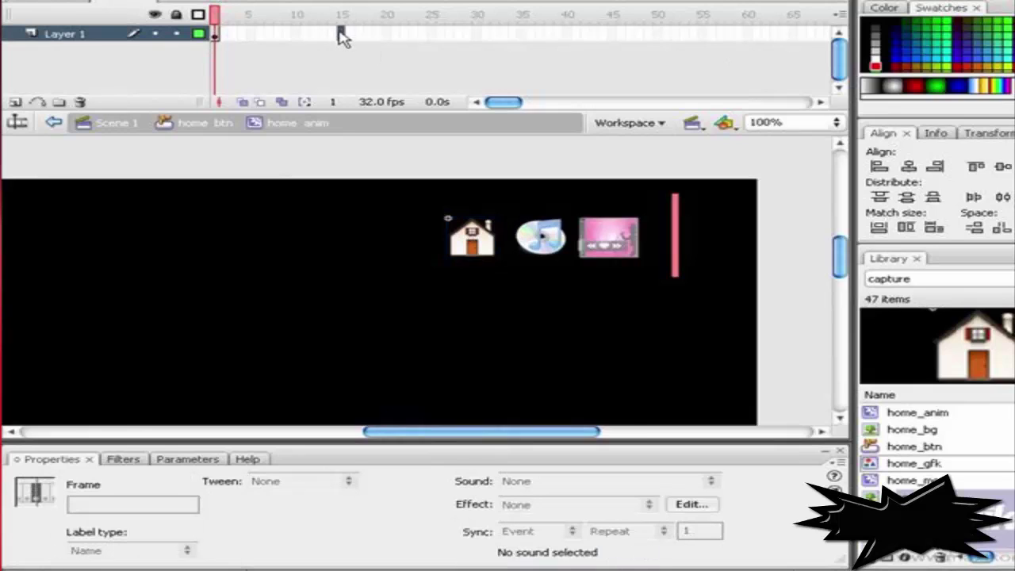
pyautogui.press('F6')
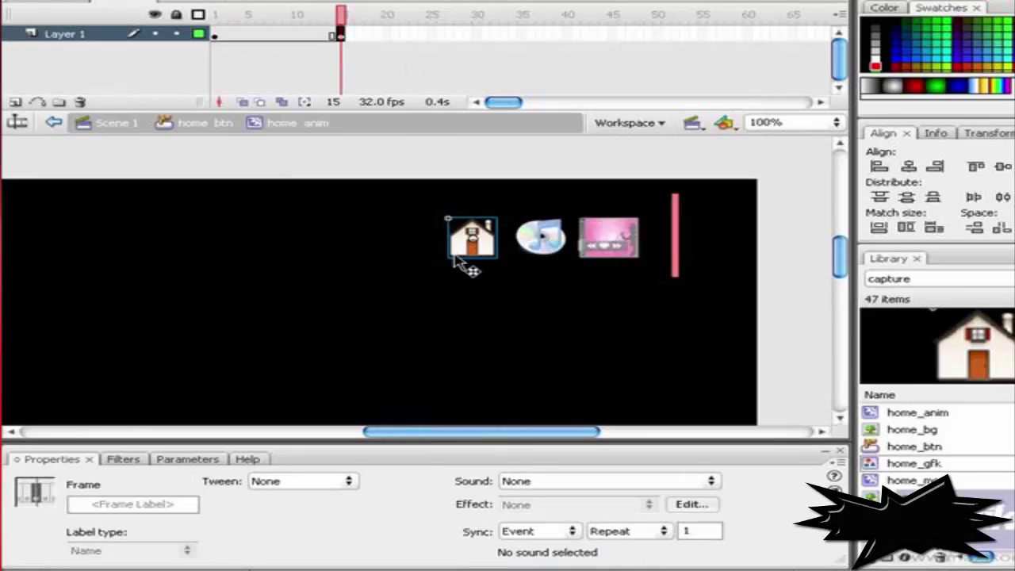
pyautogui.moveTo(491, 252); pyautogui.dragTo(492, 243)
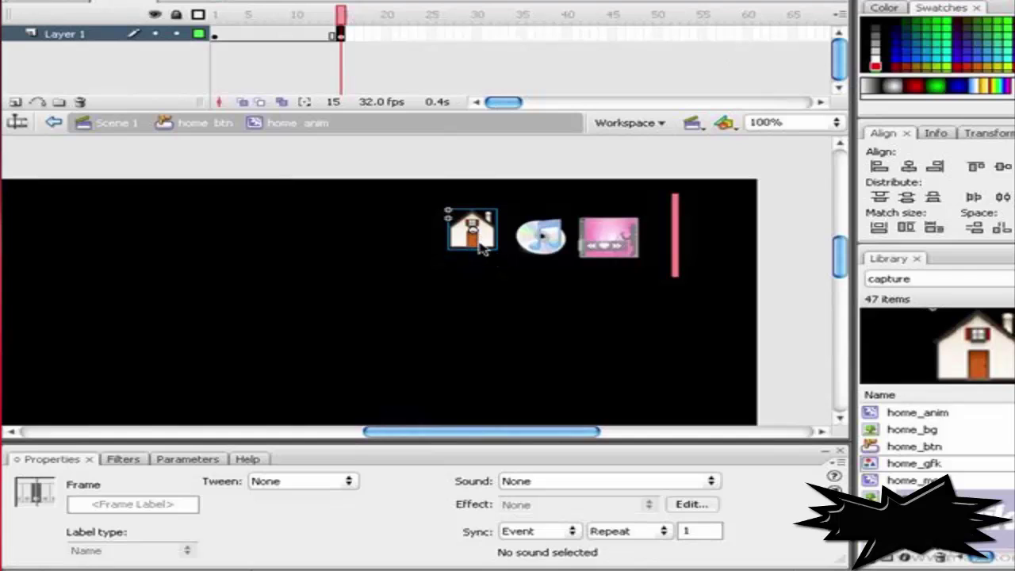
pyautogui.rightClick(222, 37)
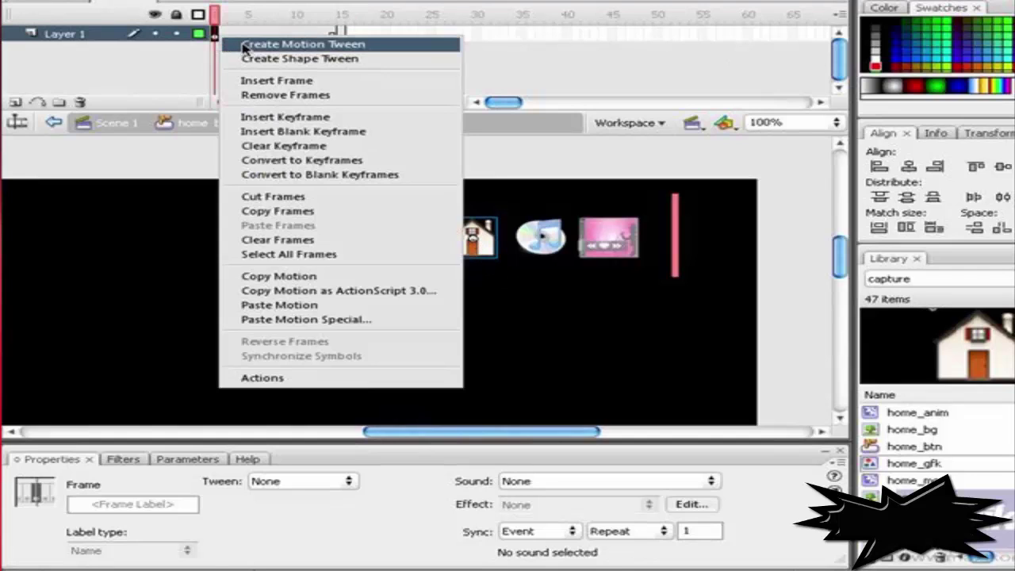
pyautogui.click(261, 42)
pyautogui.press('Return')
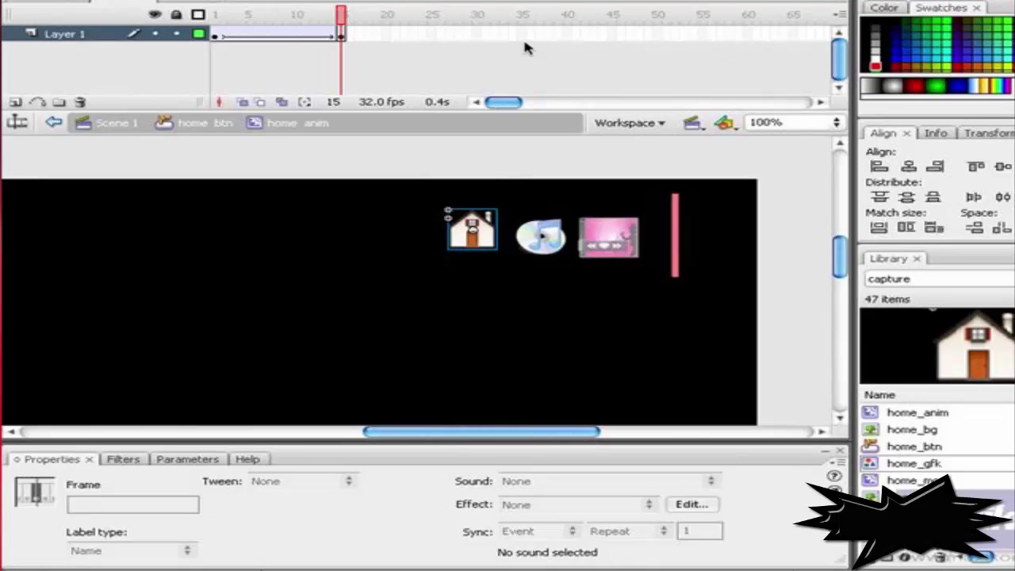
# Step: Add a stop(); action on frame 15, then return to home_btn
pyautogui.click(341, 34)
pyautogui.press('F9')
pyautogui.write('s')
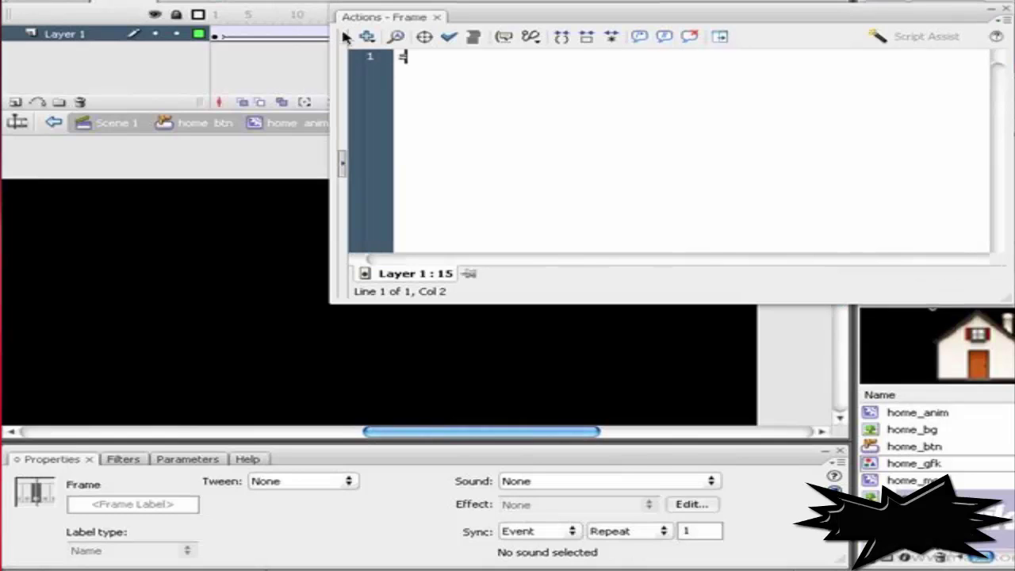
pyautogui.write('top();')
pyautogui.moveTo(487, 18); pyautogui.dragTo(498, 73)
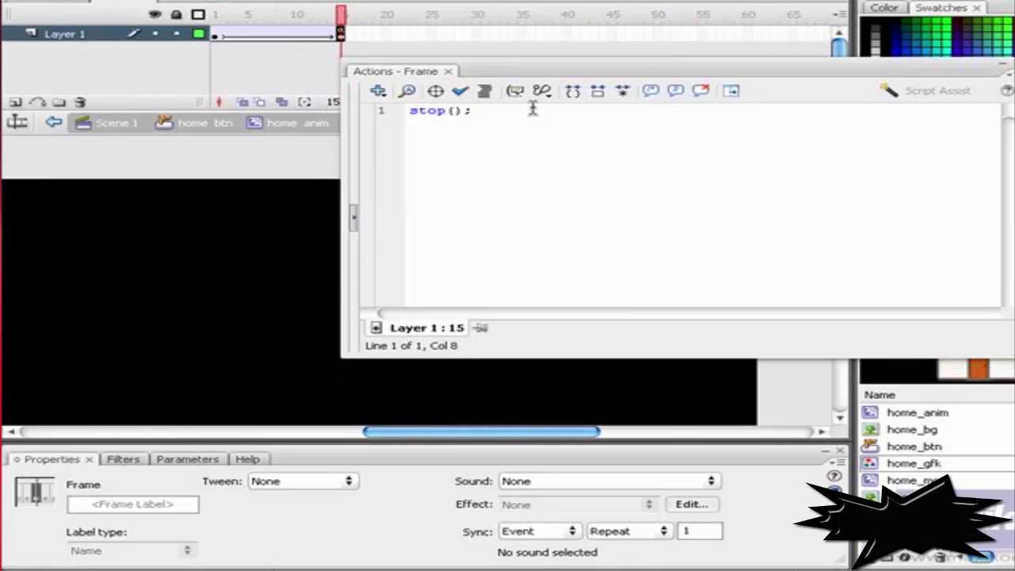
pyautogui.press('F9')
pyautogui.click(204, 124)
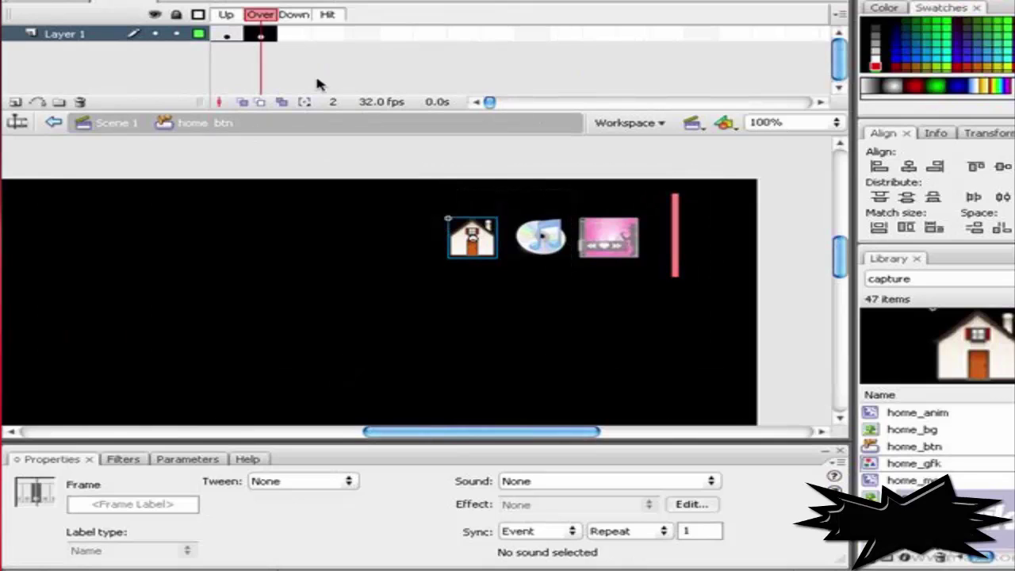
# Step: Give home_btn's Over frame the wizz sound and a Hit keyframe, then return to Scene 1
pyautogui.click(594, 482)
pyautogui.click(586, 507)
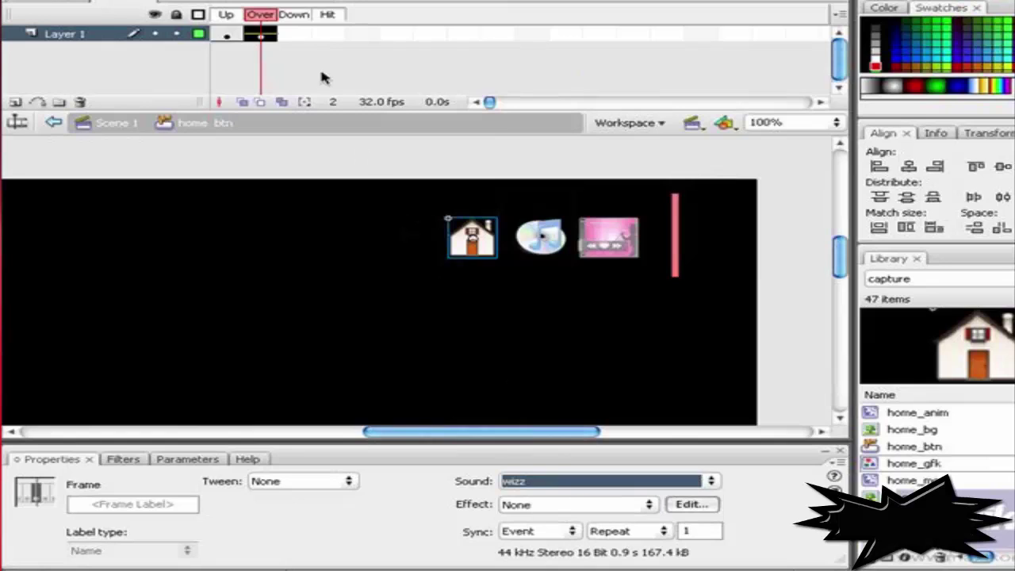
pyautogui.click(329, 36)
pyautogui.press('F6')
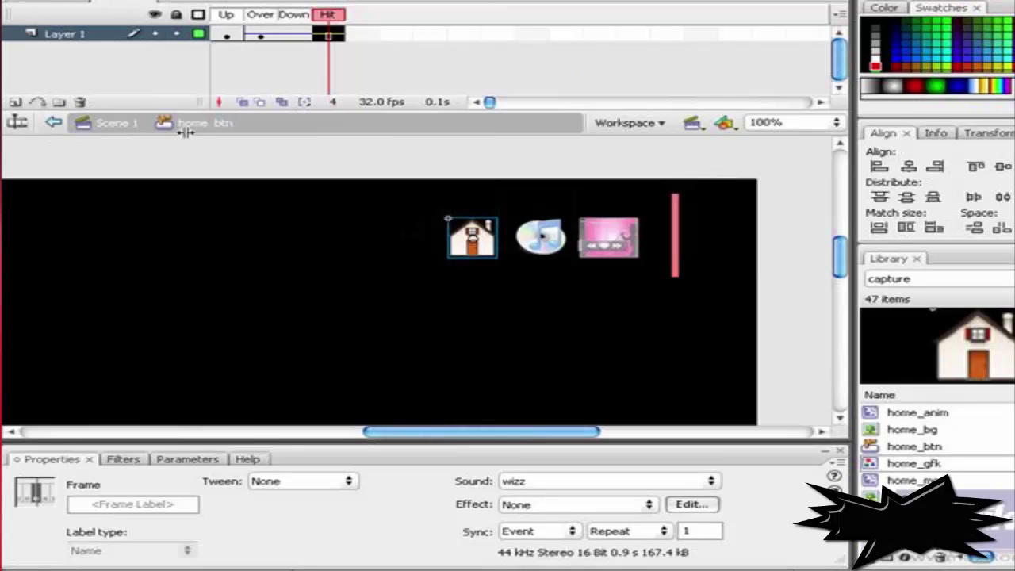
pyautogui.click(117, 123)
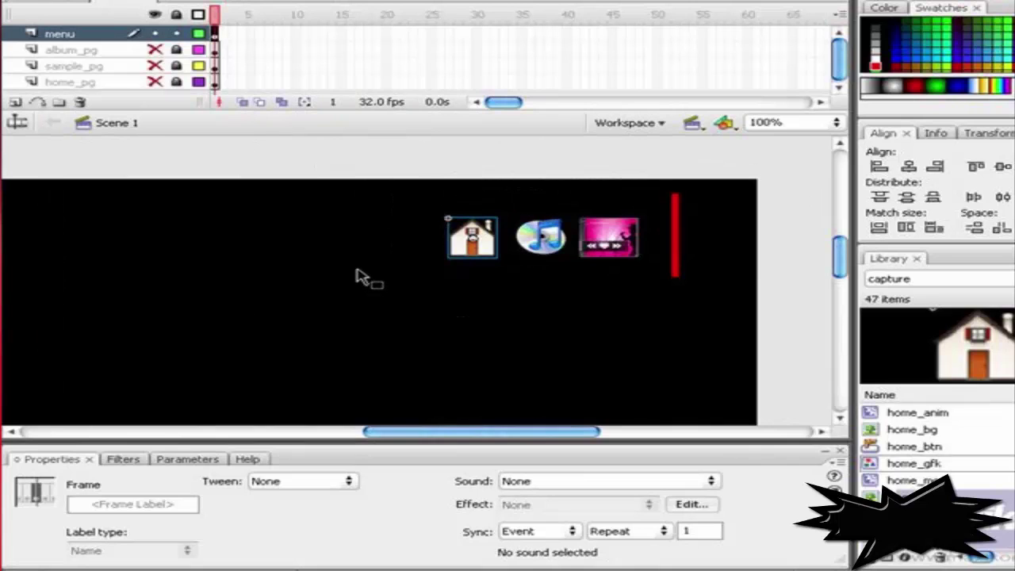
pyautogui.hotkey('ctrl', 'Return')
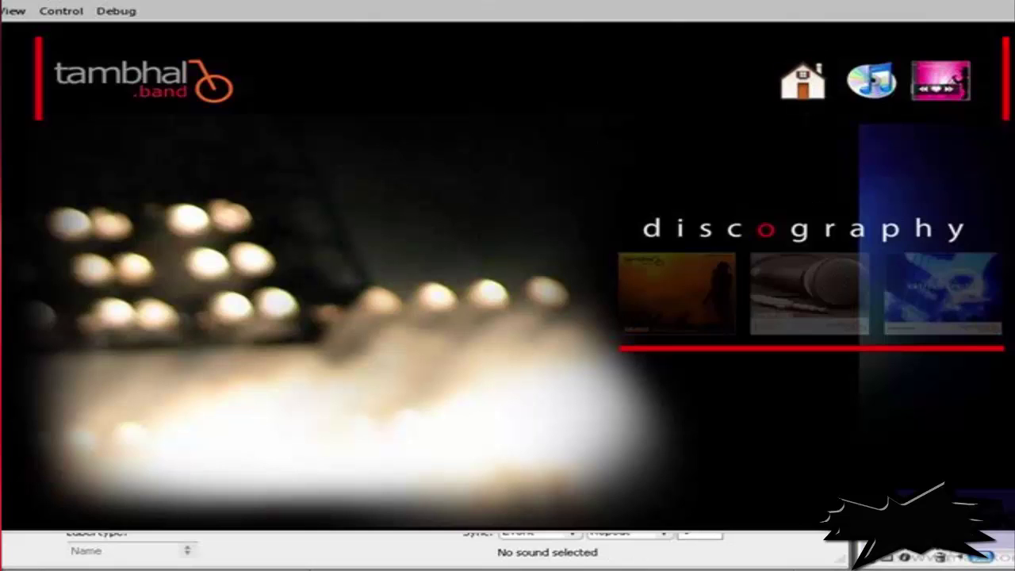
pyautogui.hotkey('ctrl', 'w')
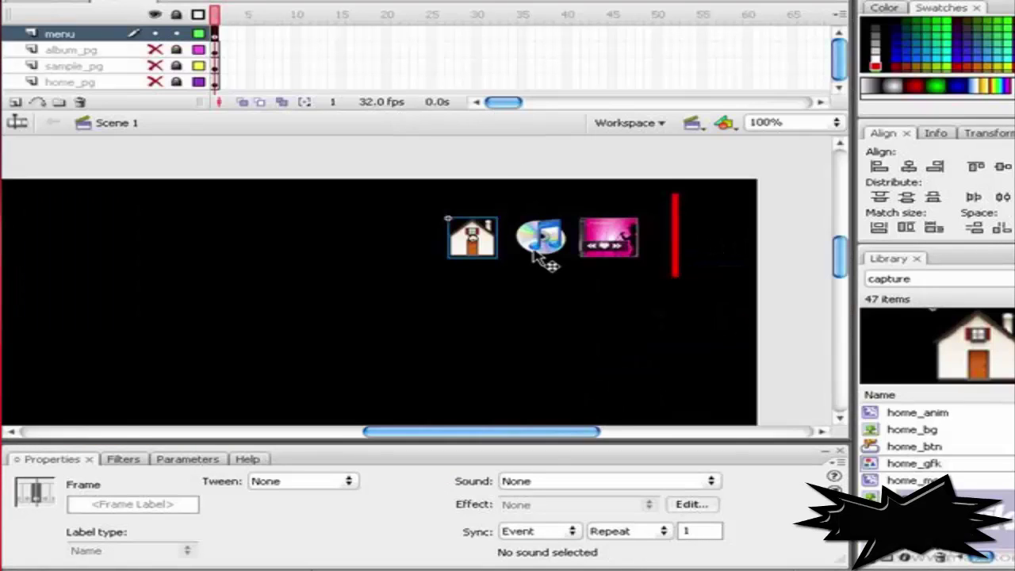
# Step: Convert the CD icon into a Button symbol named sample_btn
pyautogui.click(542, 255)
pyautogui.press('F8')
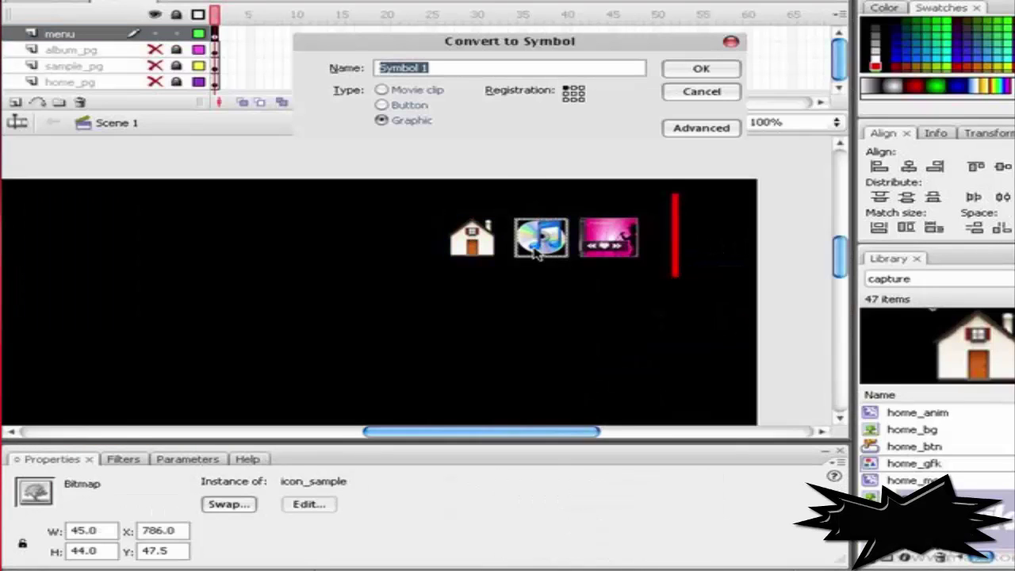
pyautogui.write('sample_btn')
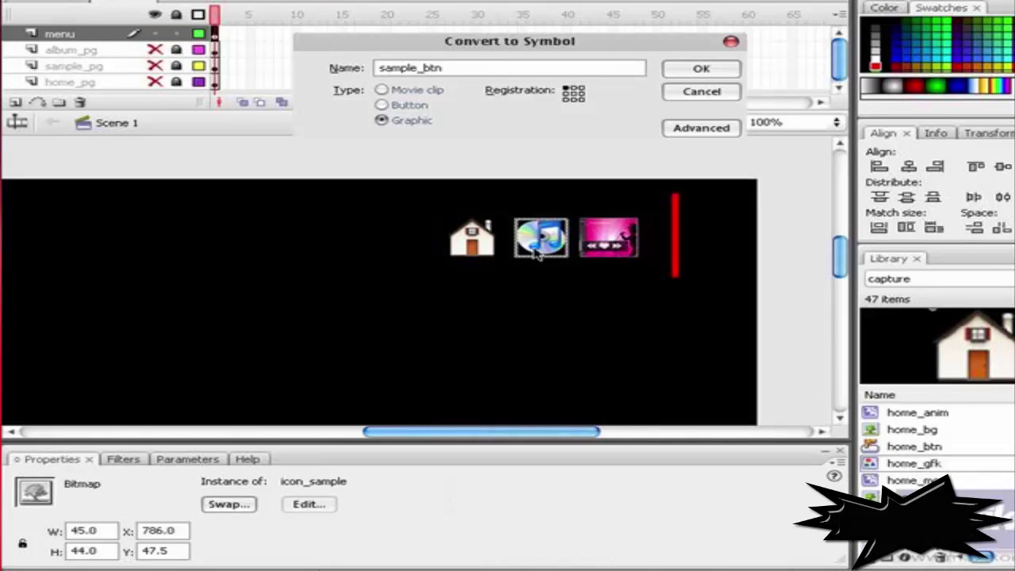
pyautogui.click(406, 105)
pyautogui.click(696, 70)
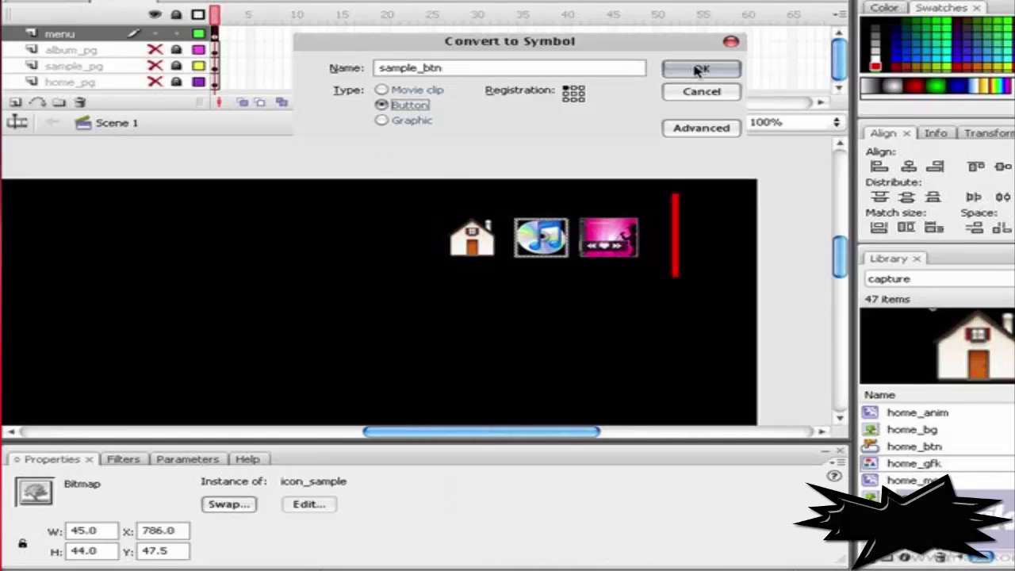
pyautogui.click(696, 70)
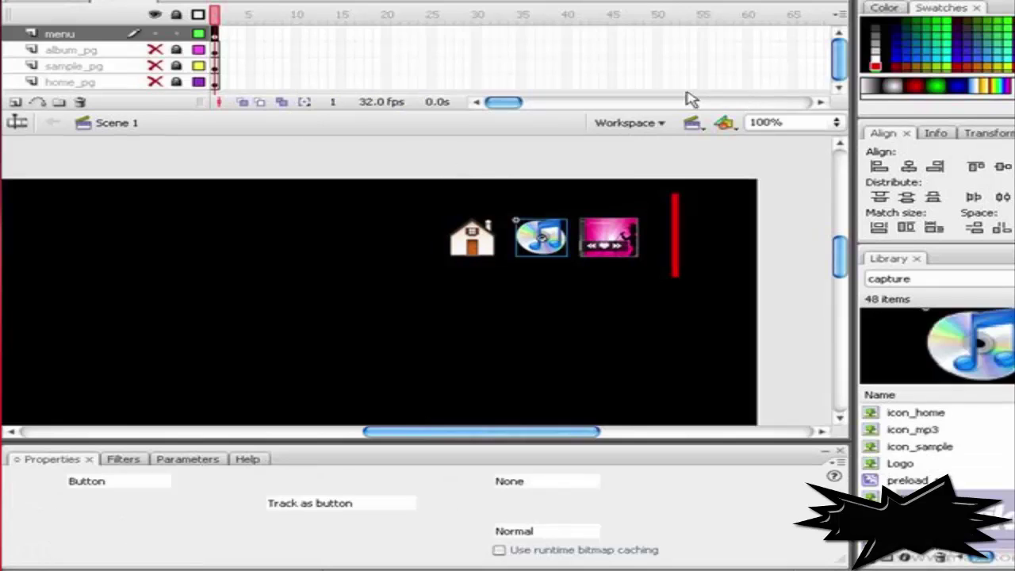
# Step: In sample_btn, keyframe the Over state and make its CD bitmap movie clip sample_anim
pyautogui.doubleClick(559, 242)
pyautogui.click(260, 33)
pyautogui.press('F6')
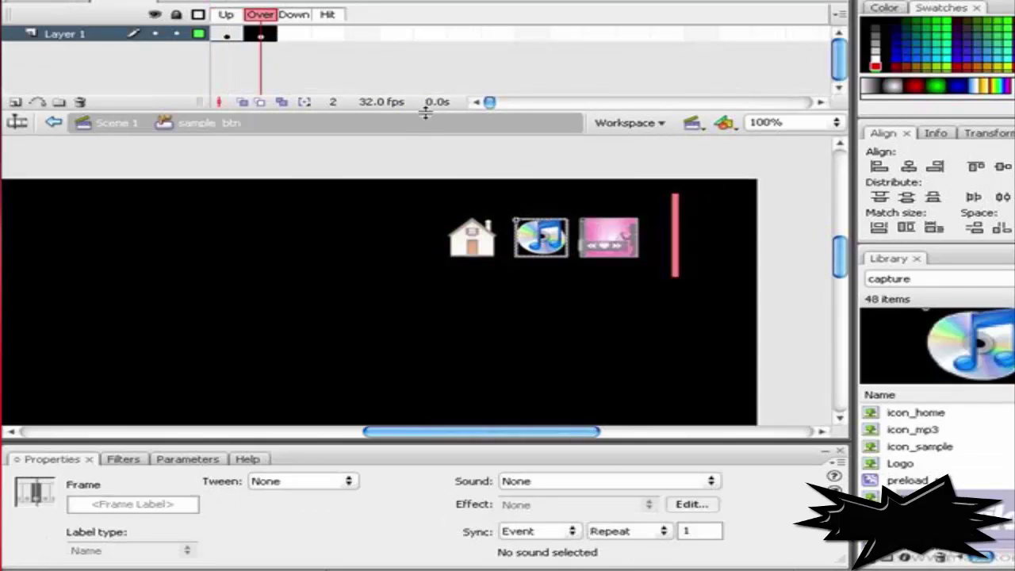
pyautogui.click(542, 243)
pyautogui.press('F8')
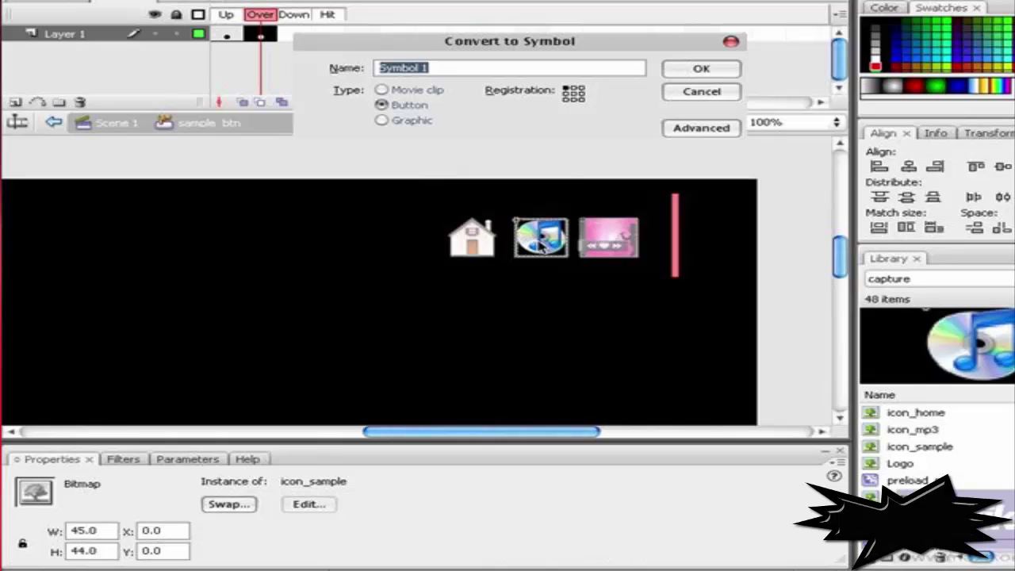
pyautogui.write('sample_anim')
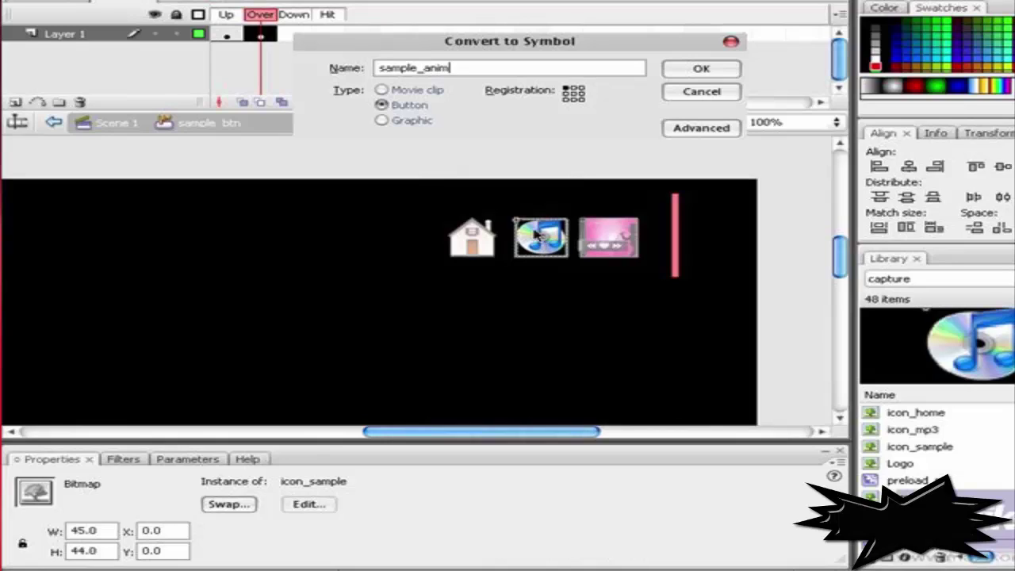
pyautogui.click(436, 89)
pyautogui.click(700, 68)
# Step: Open sample_anim and start converting its icon into symbol sample_gfk
pyautogui.doubleClick(534, 247)
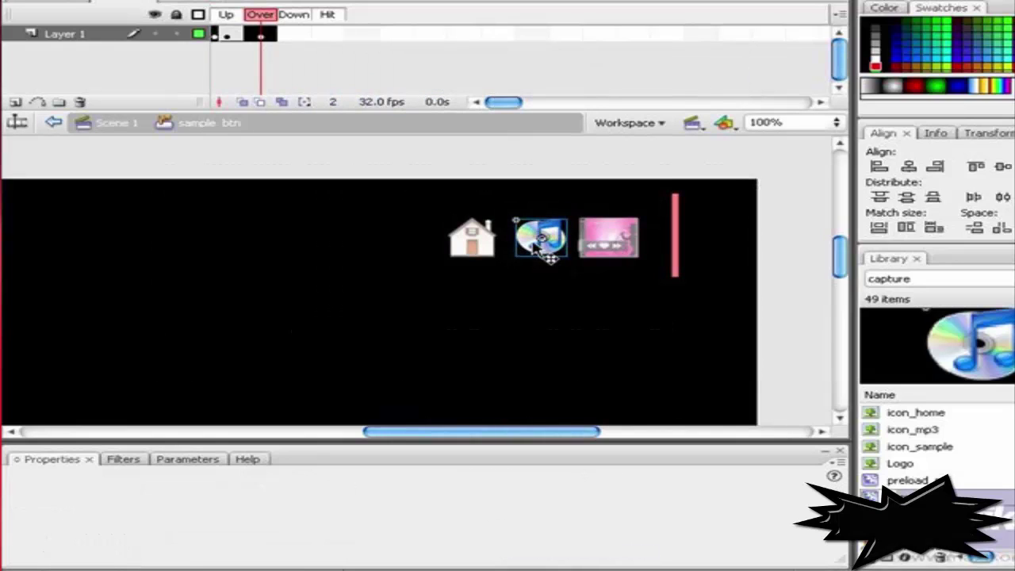
pyautogui.press('F8')
pyautogui.write('sample_gfk')
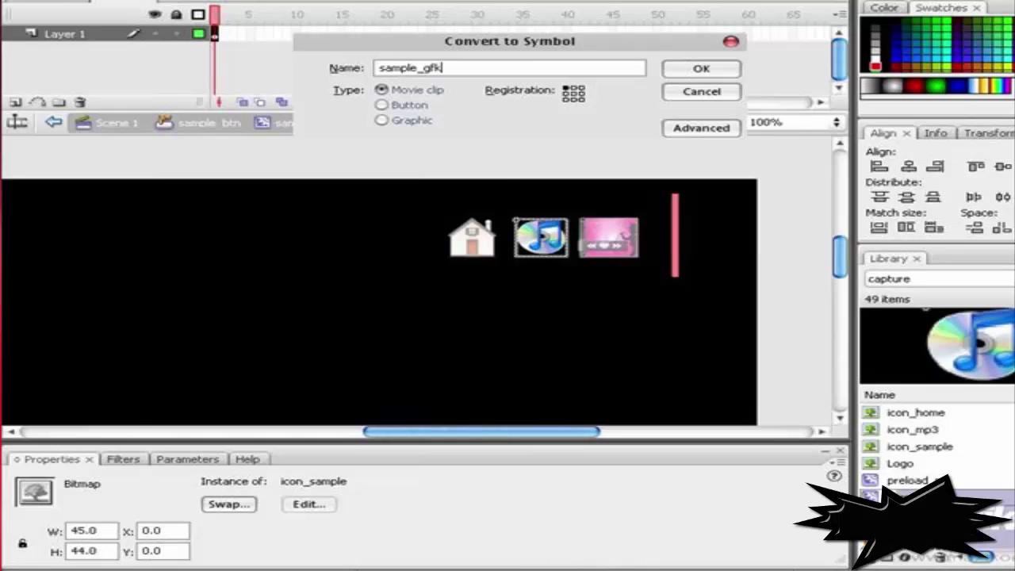
# Step: Create graphic sample_gfk and motion-tween it, nudged upward, over 15 frames
pyautogui.click(397, 121)
pyautogui.click(701, 69)
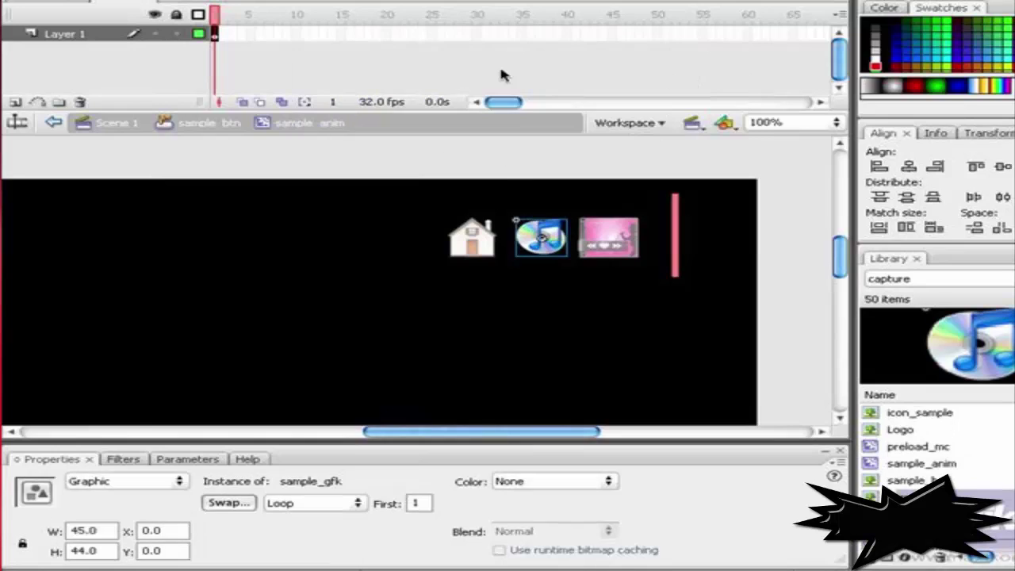
pyautogui.click(340, 34)
pyautogui.press('F5')
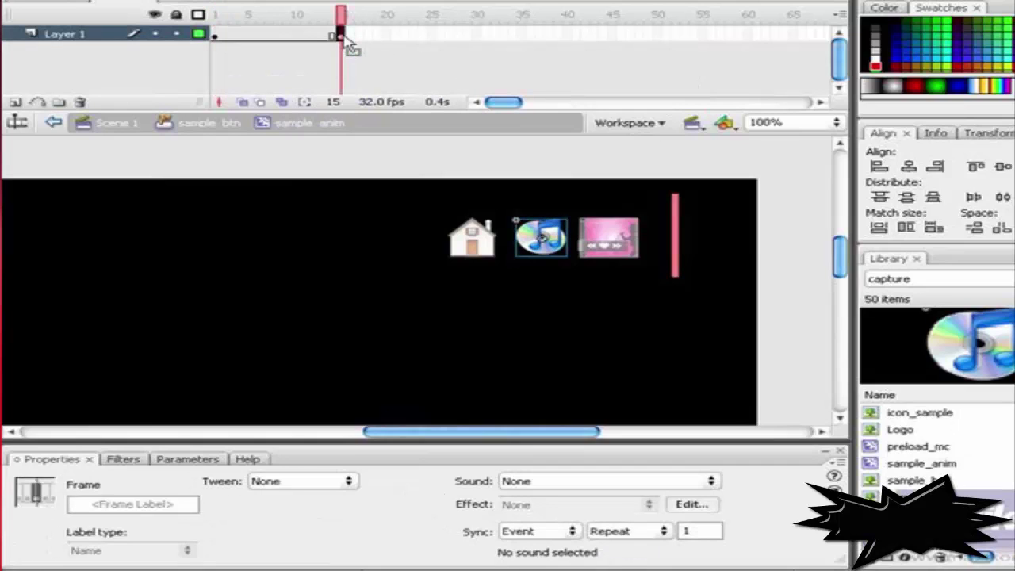
pyautogui.hotkey('shift', 'Up')
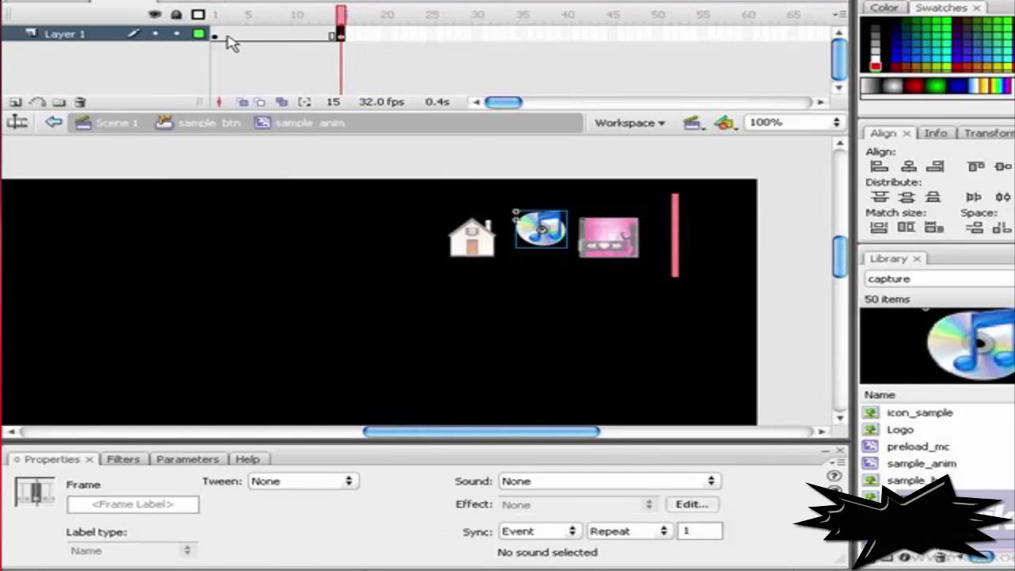
pyautogui.rightClick(238, 35)
pyautogui.click(286, 43)
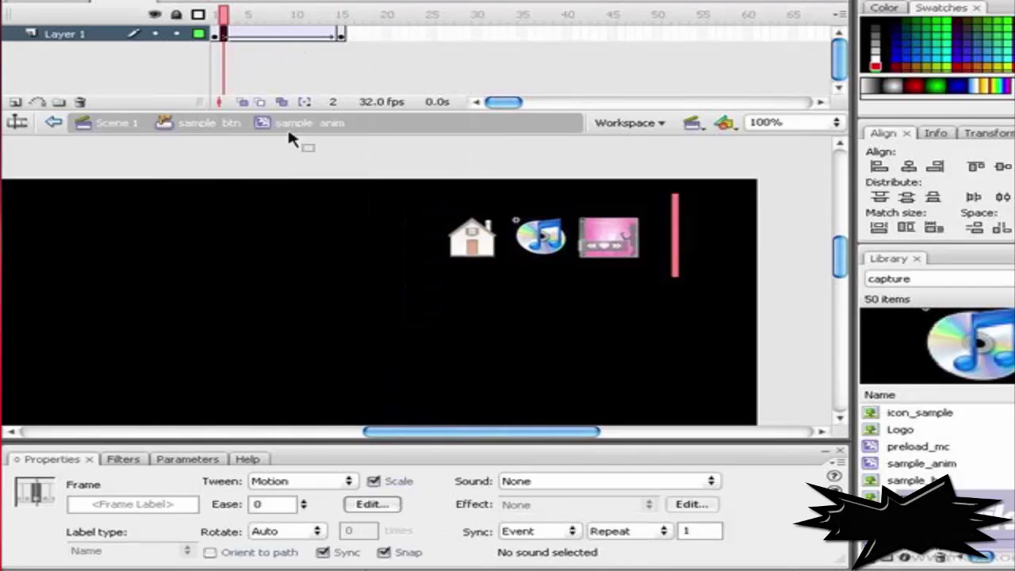
# Step: Give sample_btn's Over frame the wizz sound, select the Hit frame, and return to Scene 1
pyautogui.click(199, 125)
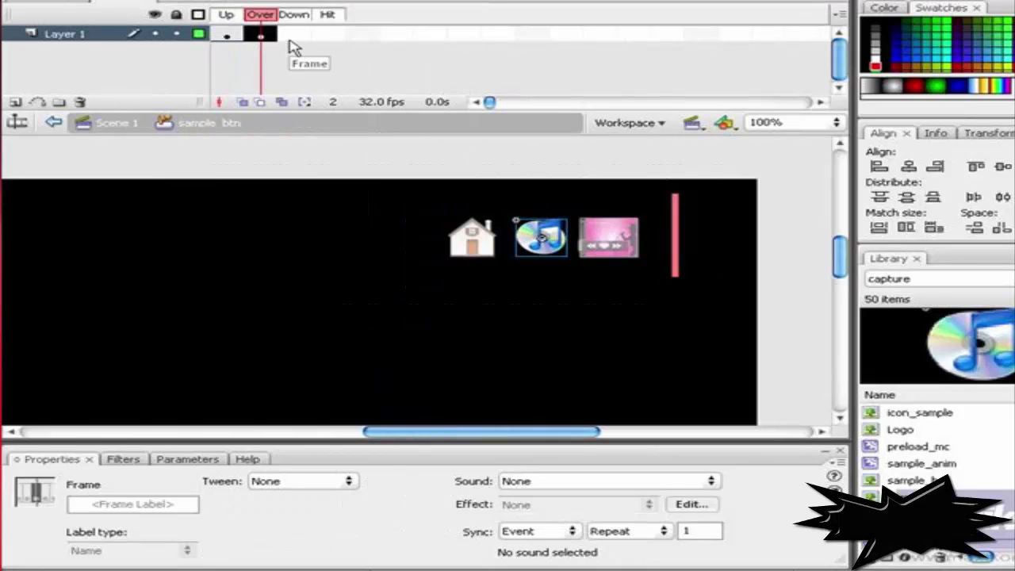
pyautogui.click(566, 481)
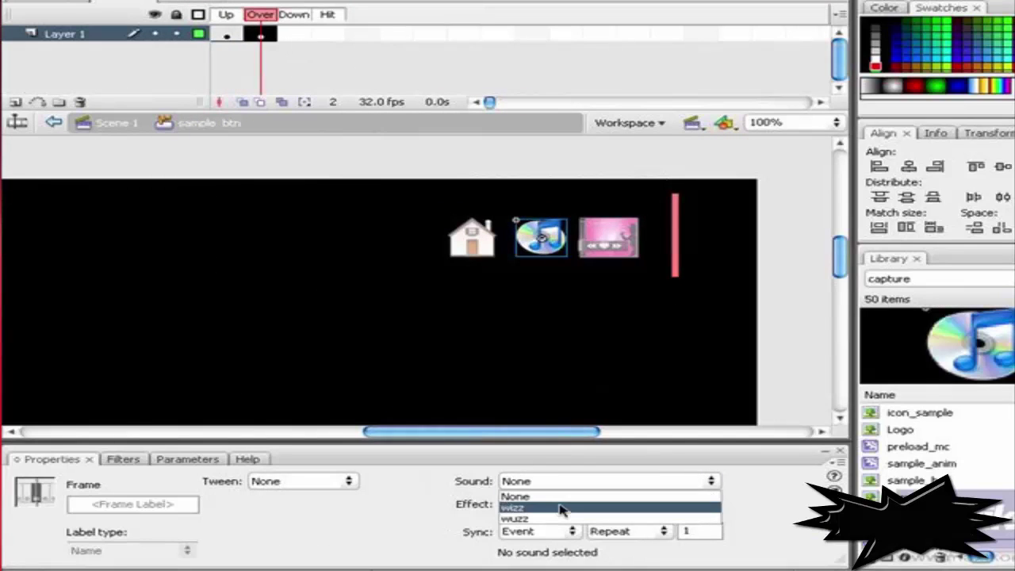
pyautogui.click(559, 514)
pyautogui.click(297, 35)
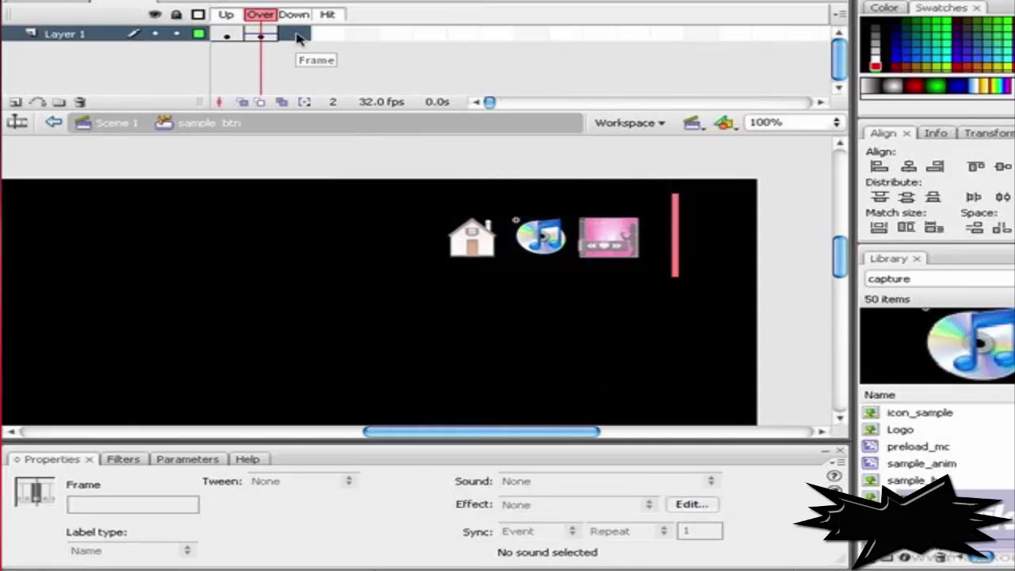
pyautogui.click(342, 35)
pyautogui.click(341, 35)
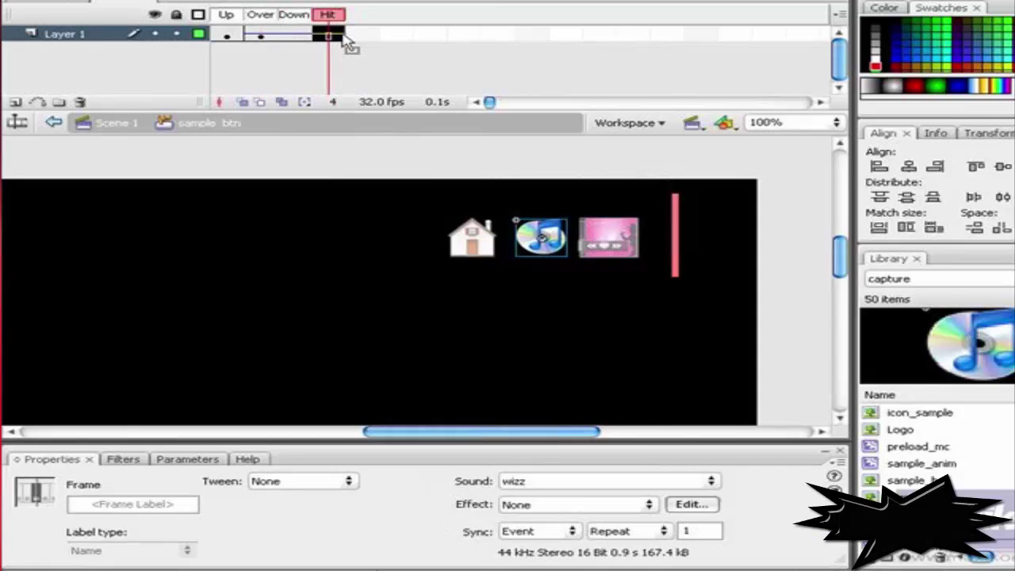
pyautogui.click(118, 125)
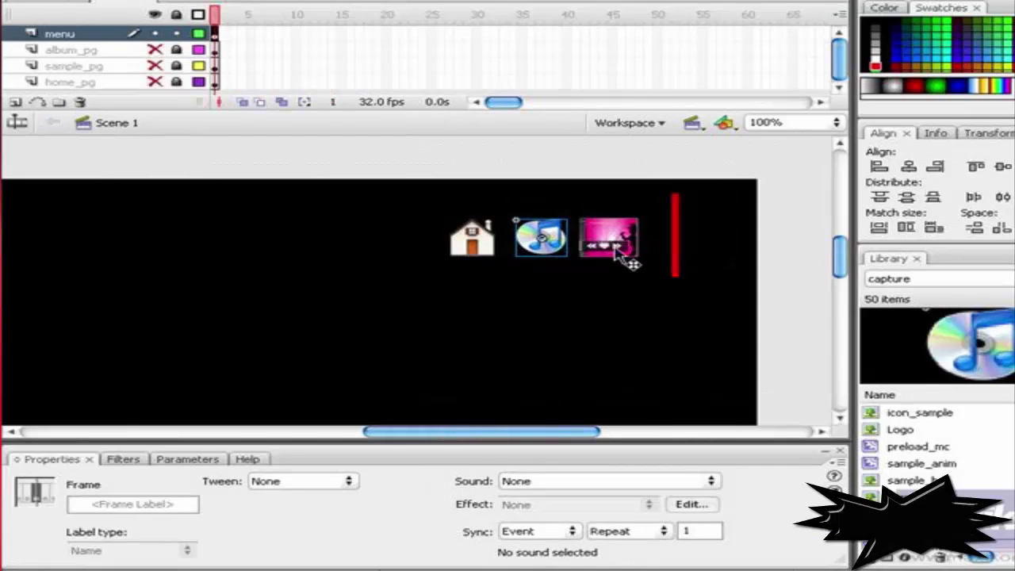
# Step: Convert the pink album icon into button symbol album_btn and open it for editing
pyautogui.click(617, 249)
pyautogui.press('F8')
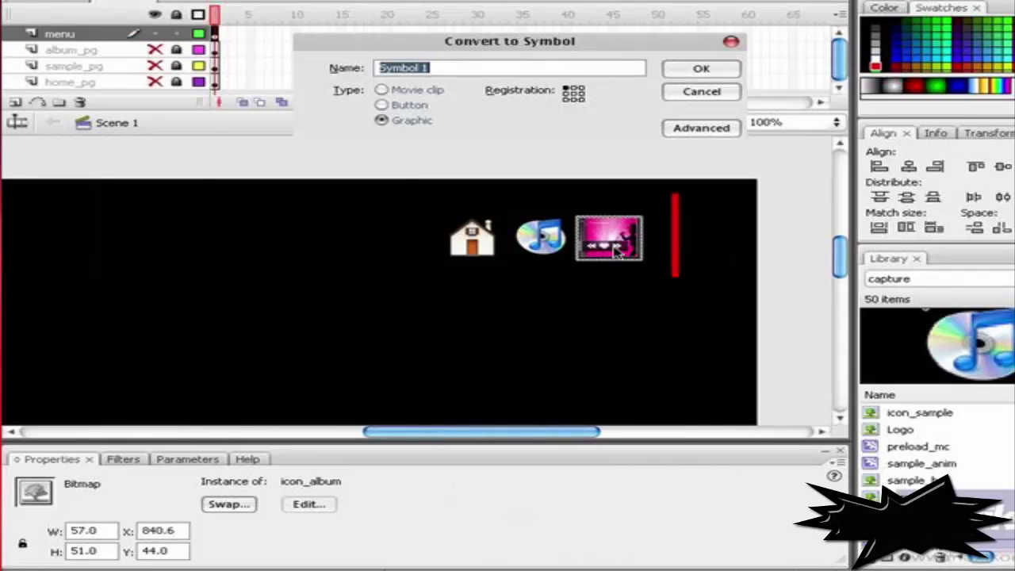
pyautogui.write('s')
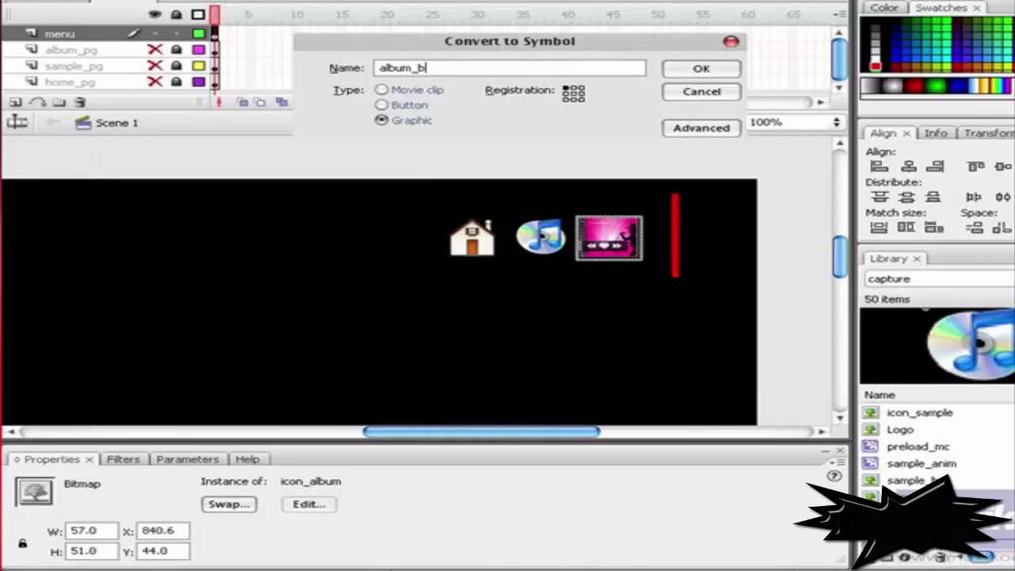
pyautogui.click(381, 105)
pyautogui.click(701, 69)
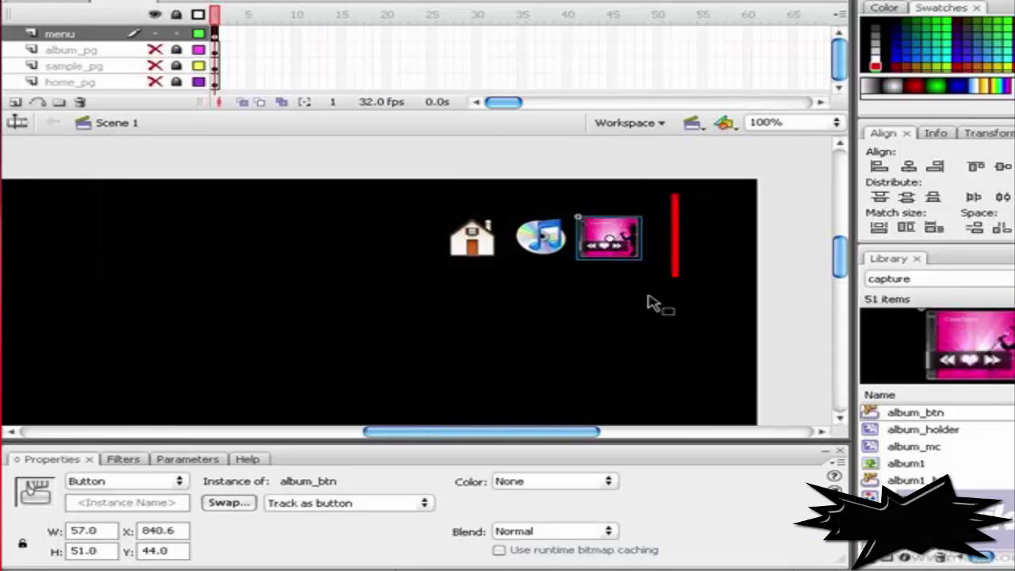
pyautogui.doubleClick(624, 253)
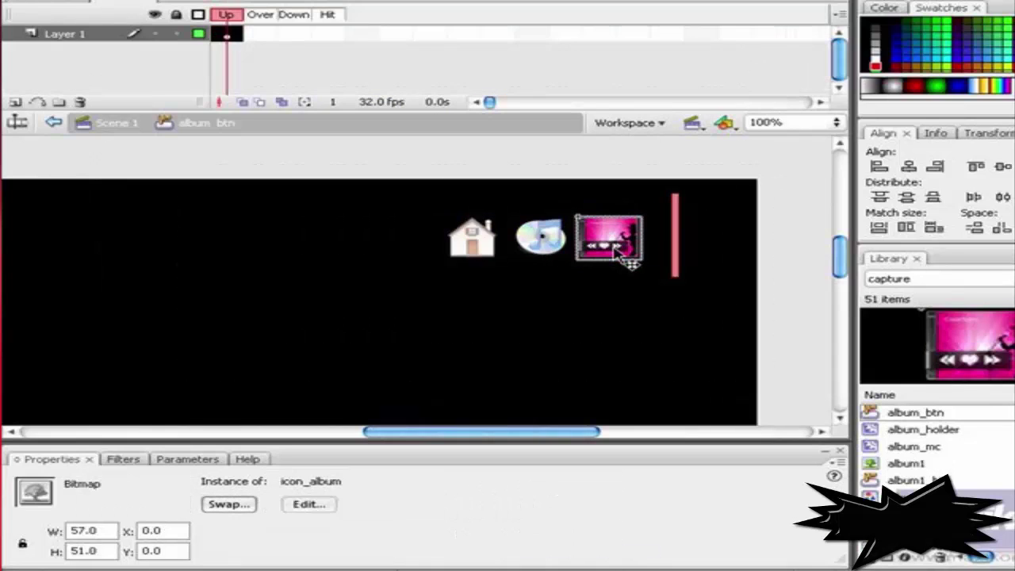
# Step: Keyframe album_btn's Over state and turn its album bitmap into movie clip album_anim
pyautogui.click(272, 38)
pyautogui.press('F6')
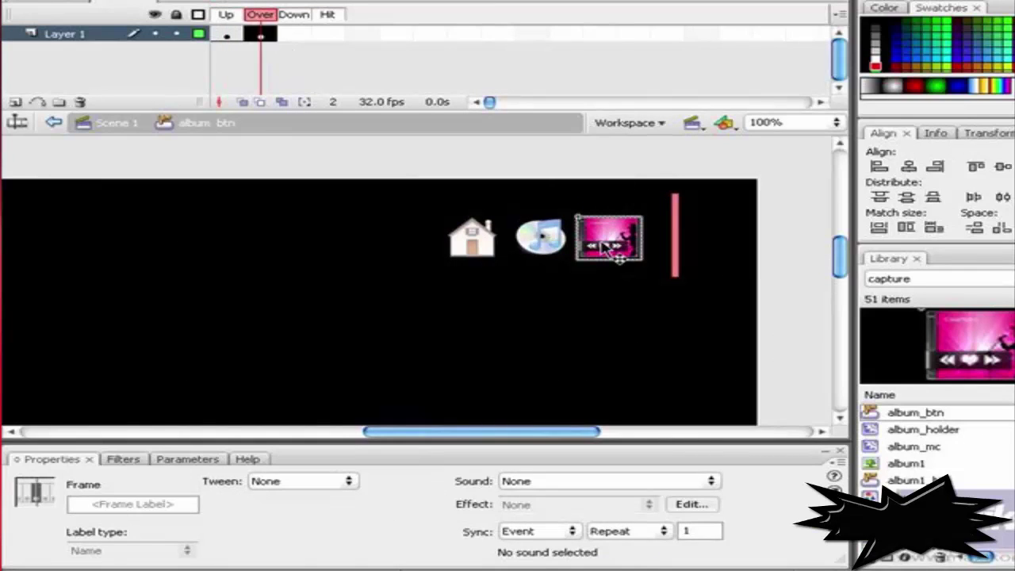
pyautogui.click(604, 247)
pyautogui.press('F8')
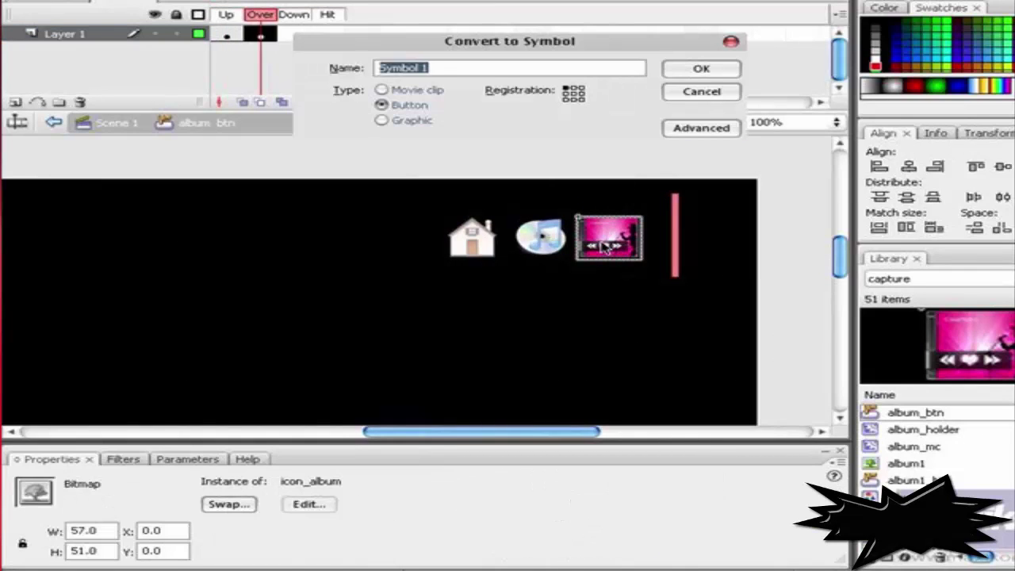
pyautogui.write('album_anim')
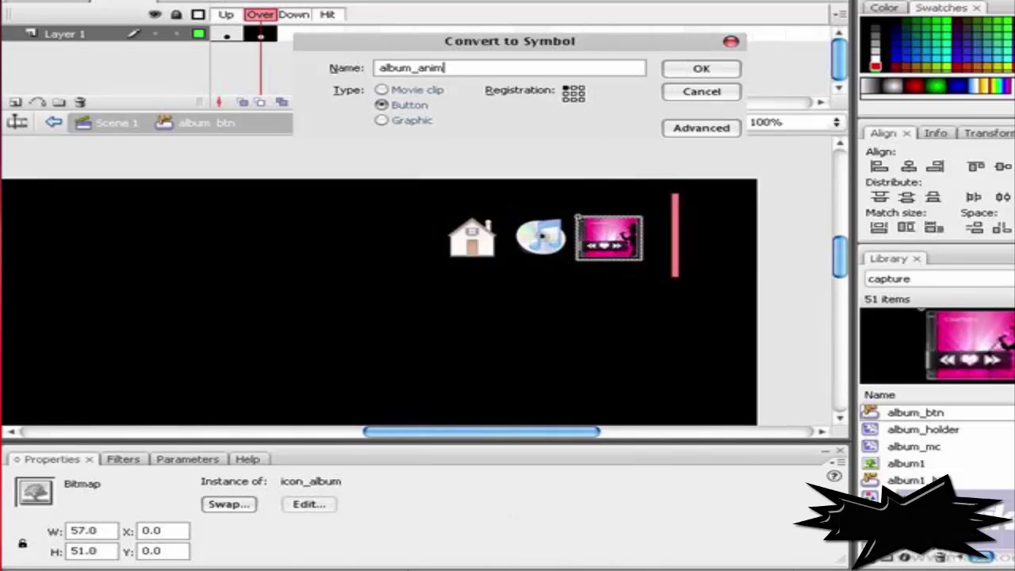
pyautogui.click(417, 90)
pyautogui.click(673, 69)
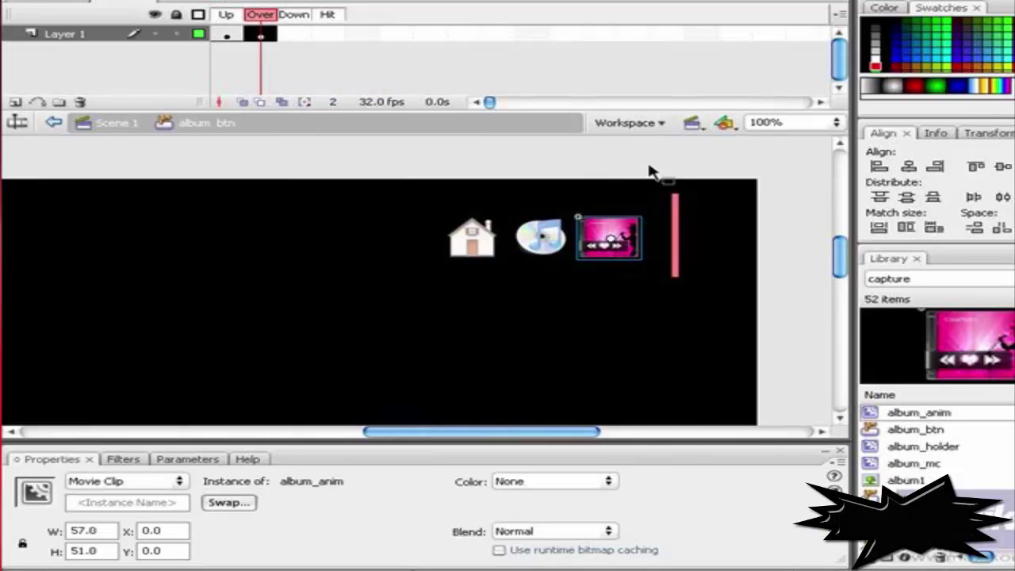
# Step: Enter album_anim and start converting its album bitmap into symbol album_gfk
pyautogui.hotkey('ctrl', 'e')
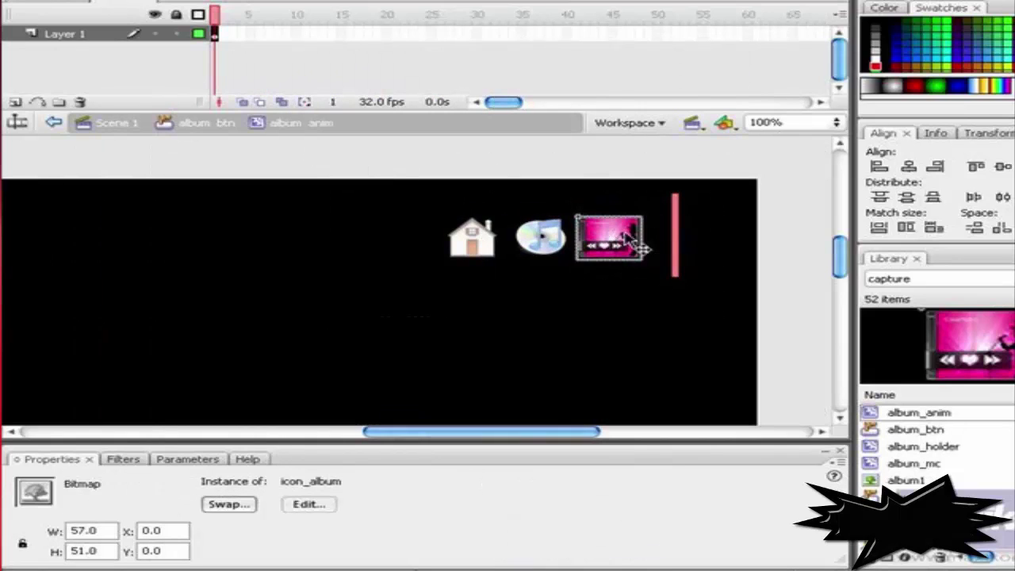
pyautogui.press('F8')
pyautogui.write('album_gfk')
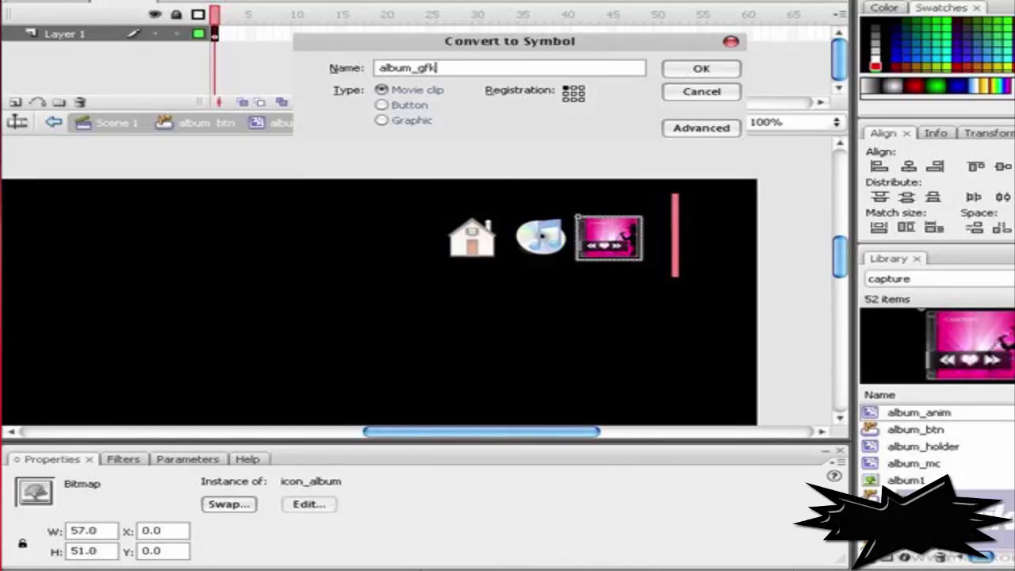
# Step: Make album_gfk a Graphic and motion-tween it slightly upward to keyframe 16
pyautogui.click(410, 120)
pyautogui.click(701, 68)
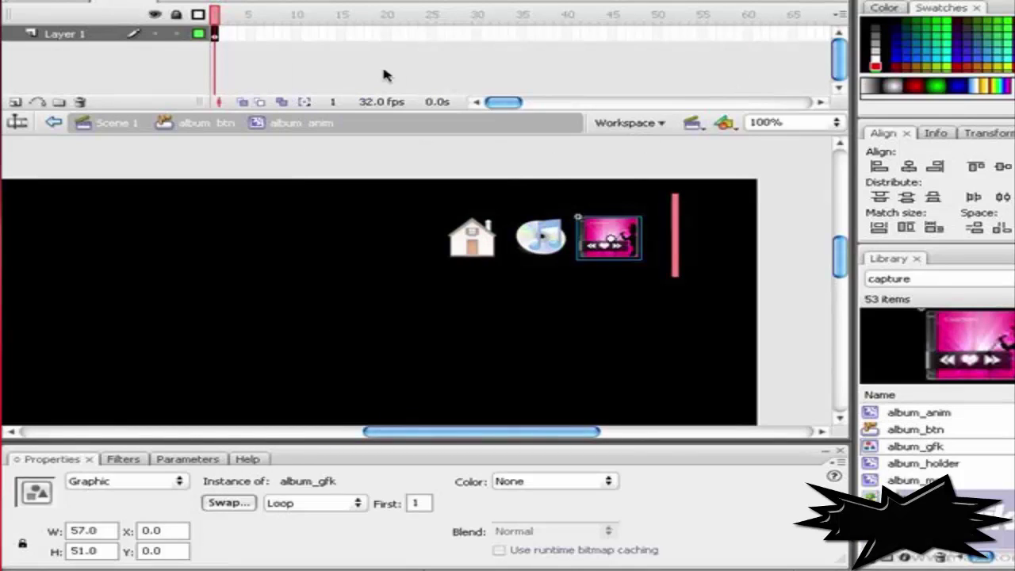
pyautogui.click(351, 35)
pyautogui.press('F6')
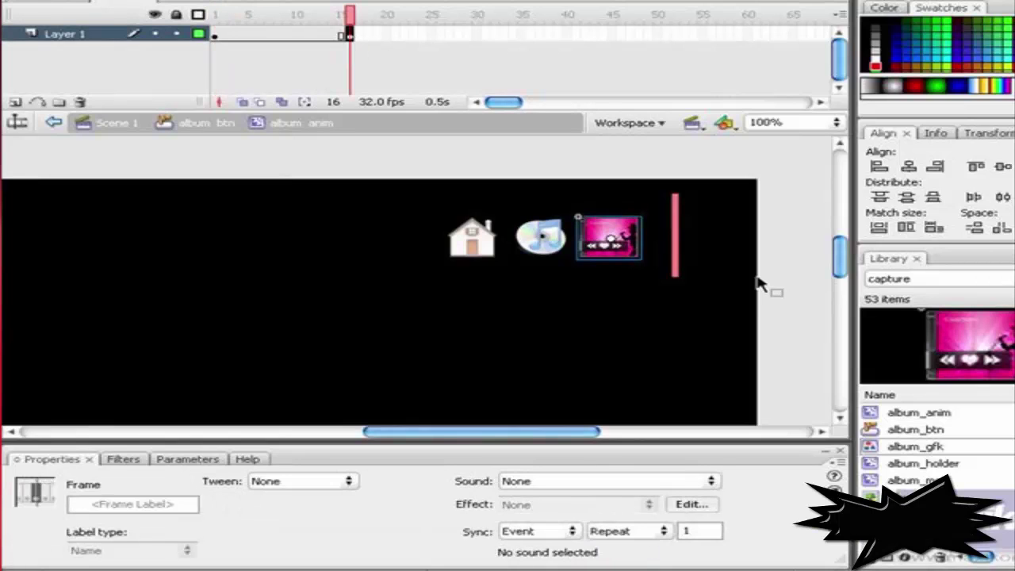
pyautogui.hotkey('shift', 'Up')
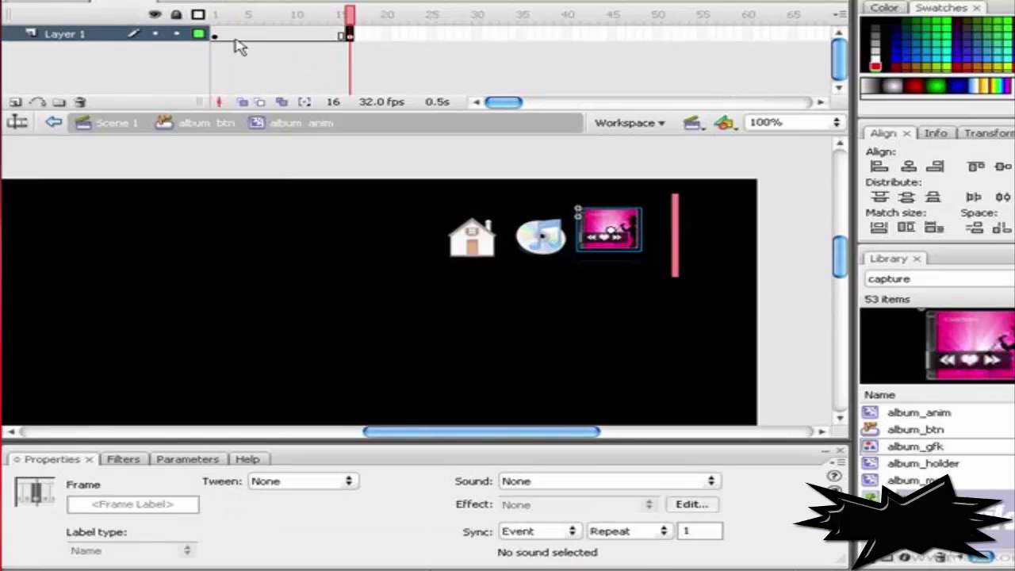
pyautogui.rightClick(238, 36)
pyautogui.click(262, 46)
# Step: Add a stop(); action on frame 16 of album_anim, then return to album_btn
pyautogui.click(350, 36)
pyautogui.press('F9')
pyautogui.write('stop()')
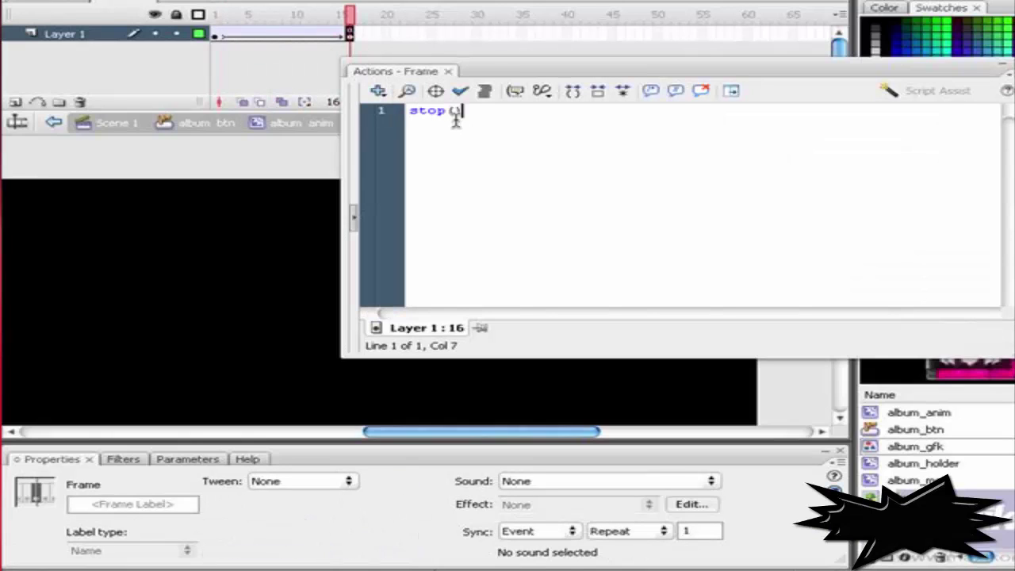
pyautogui.write(';')
pyautogui.press('F9')
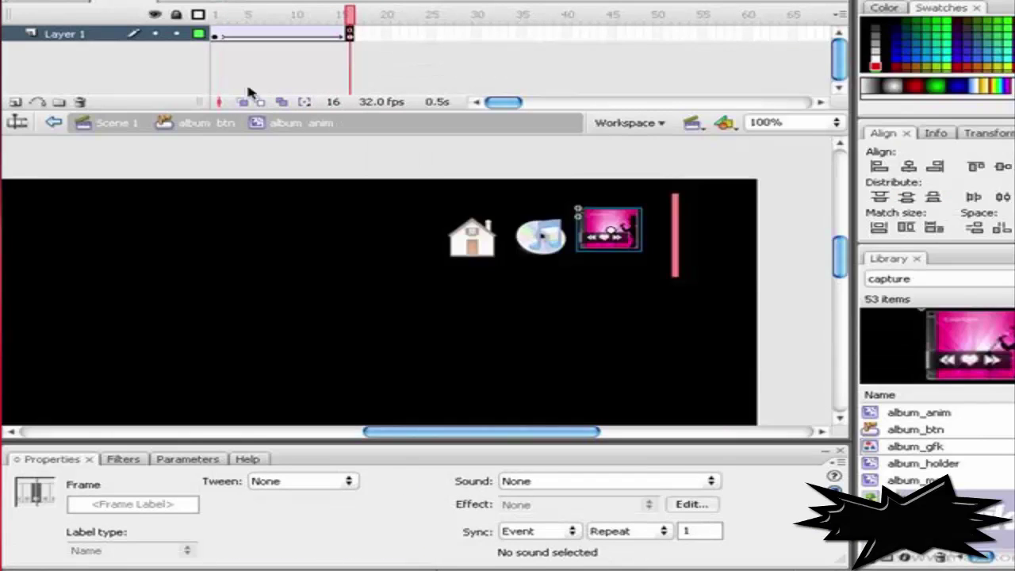
pyautogui.click(205, 123)
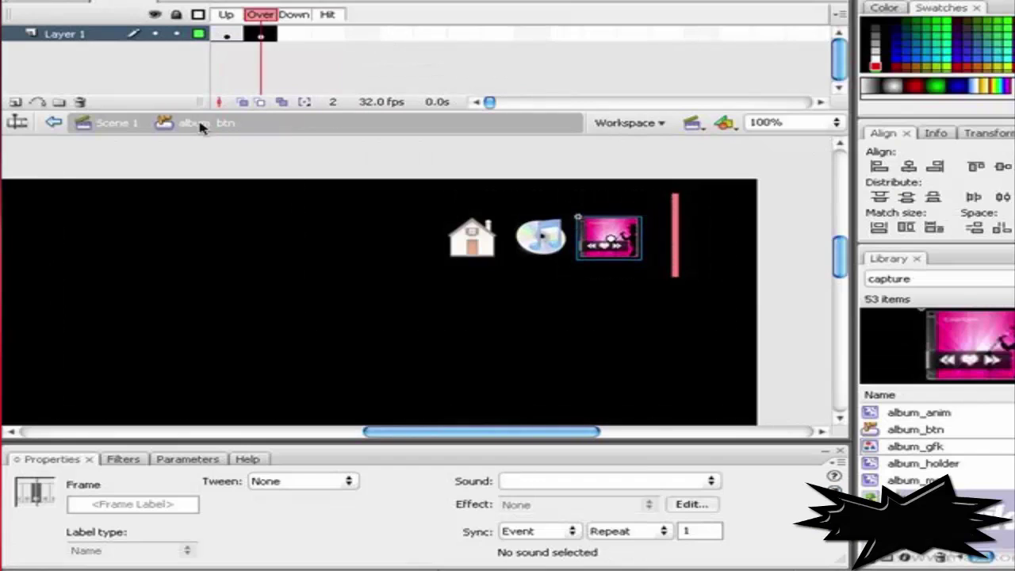
# Step: Make album_btn's Over state play the wizz sound and add a Hit keyframe
pyautogui.click(328, 34)
pyautogui.click(270, 37)
pyautogui.click(537, 481)
pyautogui.click(544, 505)
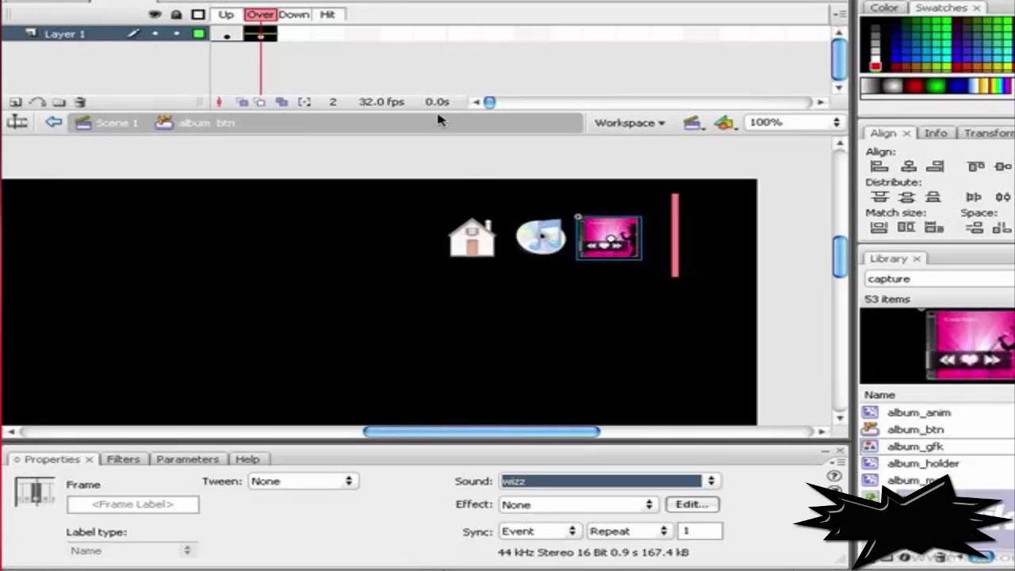
pyautogui.click(327, 34)
pyautogui.press('F7')
pyautogui.click(114, 125)
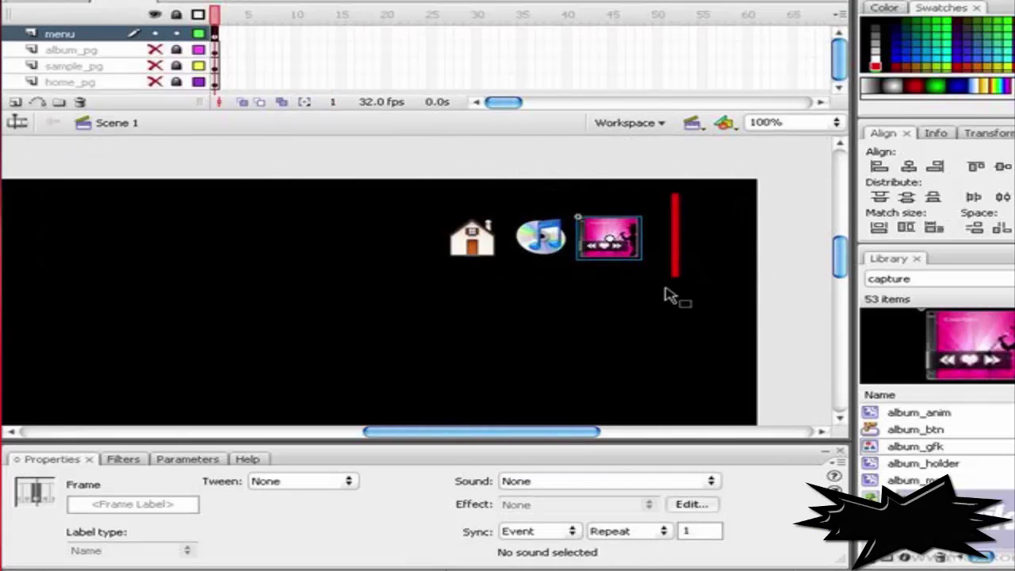
# Step: Inside sample_btn's sample_anim, add a stop(); action on frame 15
pyautogui.click(542, 238)
pyautogui.click(546, 198)
pyautogui.doubleClick(541, 238)
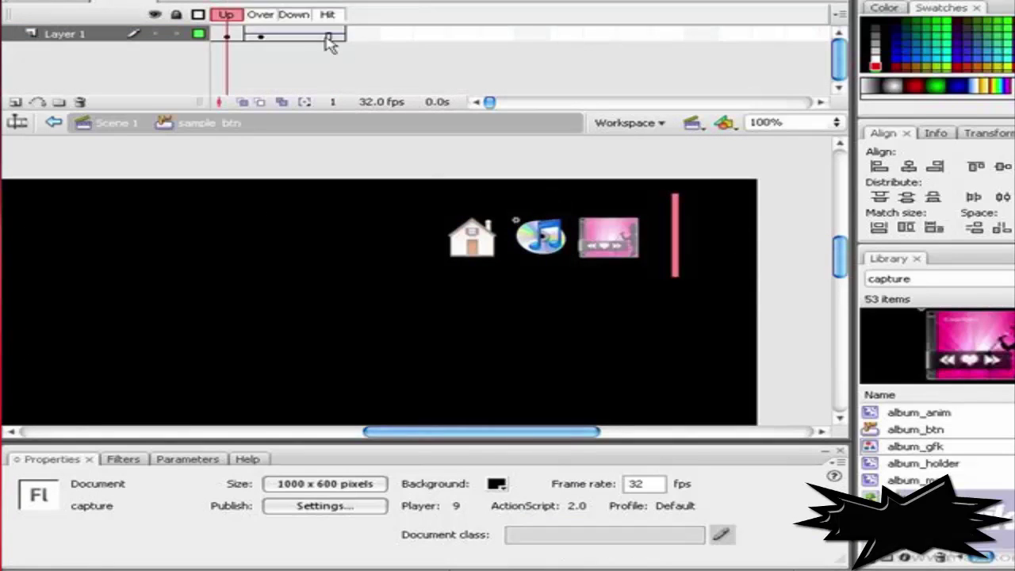
pyautogui.click(268, 35)
pyautogui.doubleClick(534, 242)
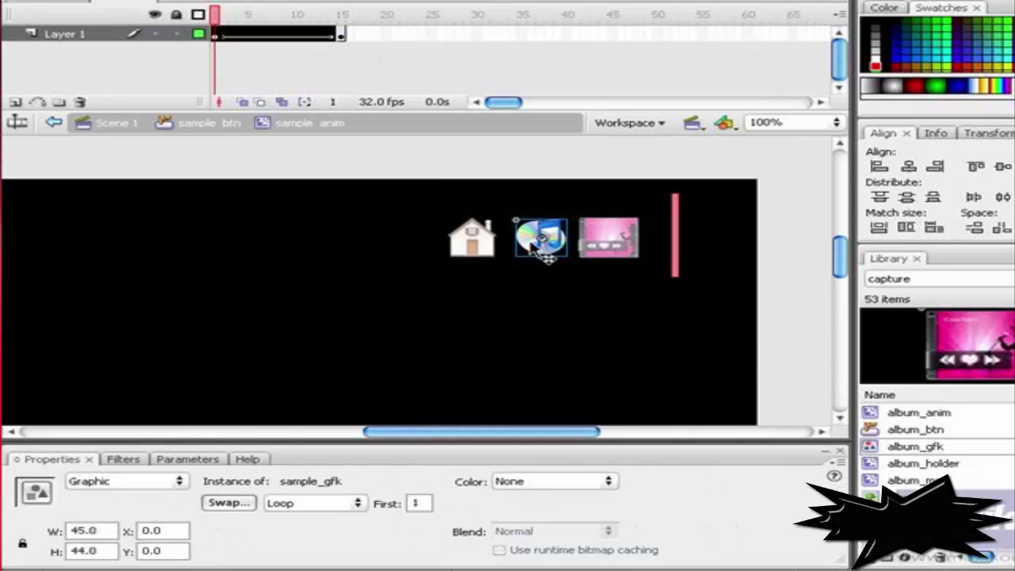
pyautogui.click(341, 34)
pyautogui.press('F9')
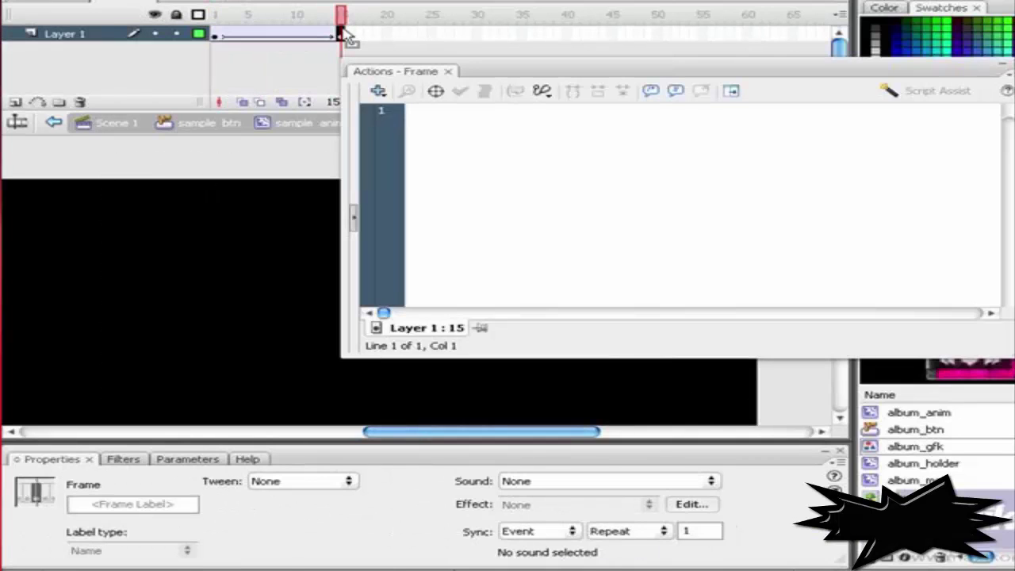
pyautogui.write('stop();')
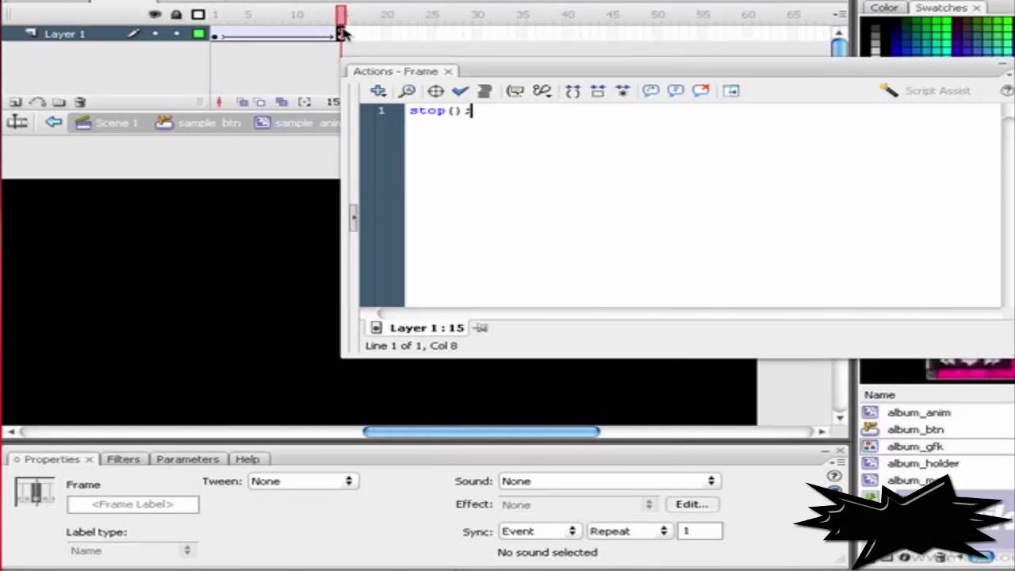
pyautogui.press('F9')
# Step: Return to the main scene and test the movie
pyautogui.click(195, 123)
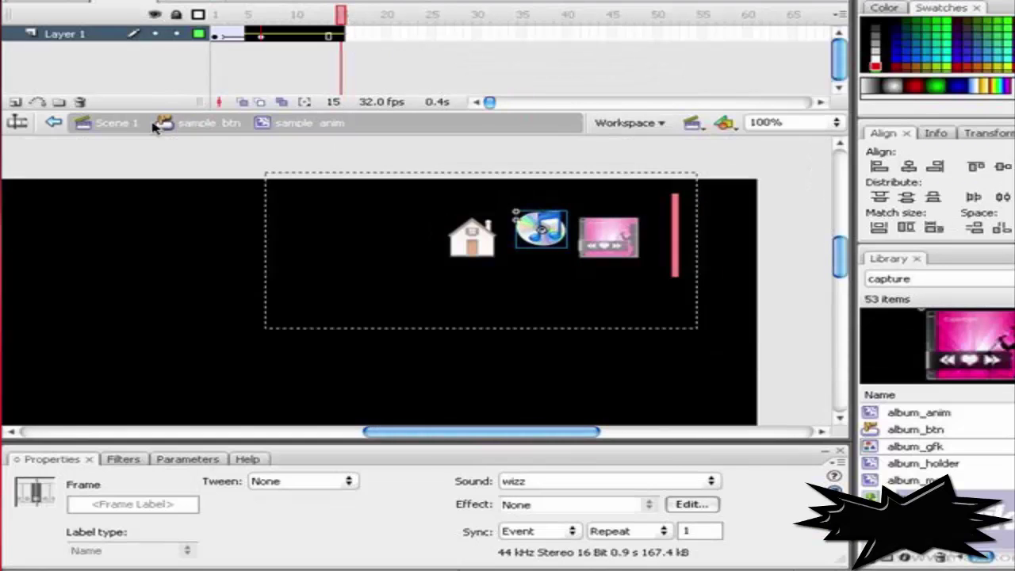
pyautogui.click(779, 179)
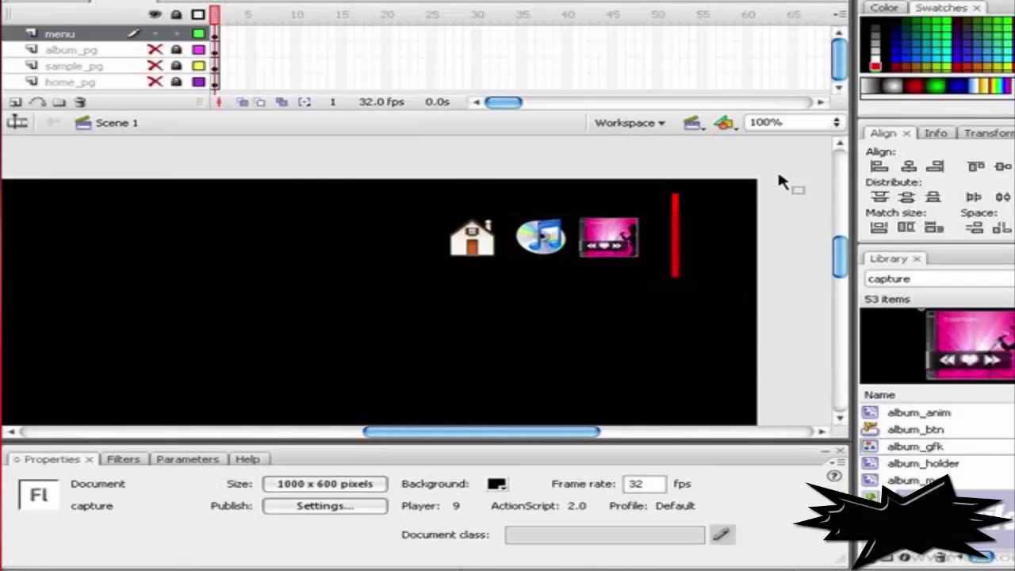
pyautogui.hotkey('ctrl', 'Return')
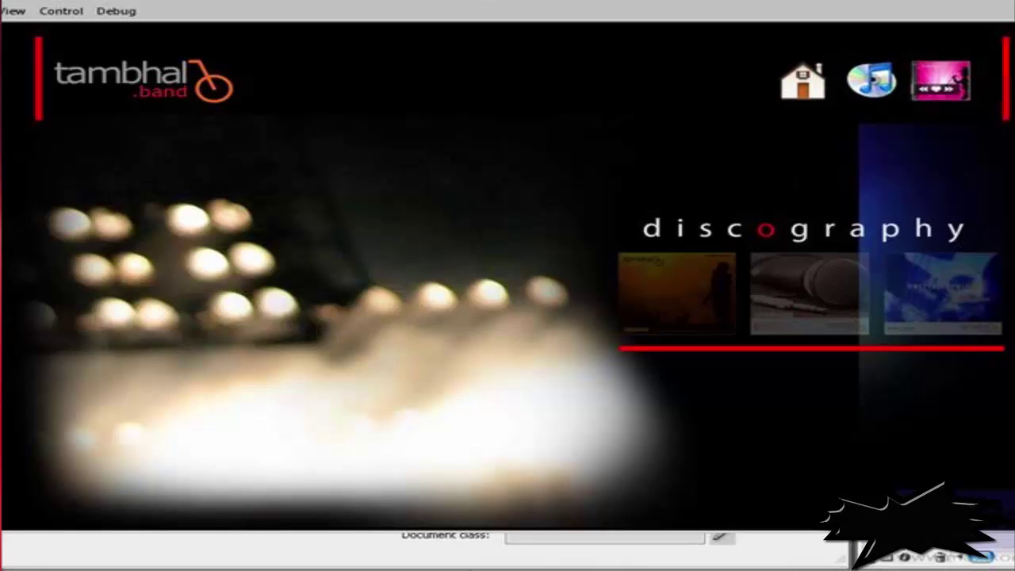
# Step: Close the test movie, run a second test, and close it again
pyautogui.hotkey('ctrl', 'w')
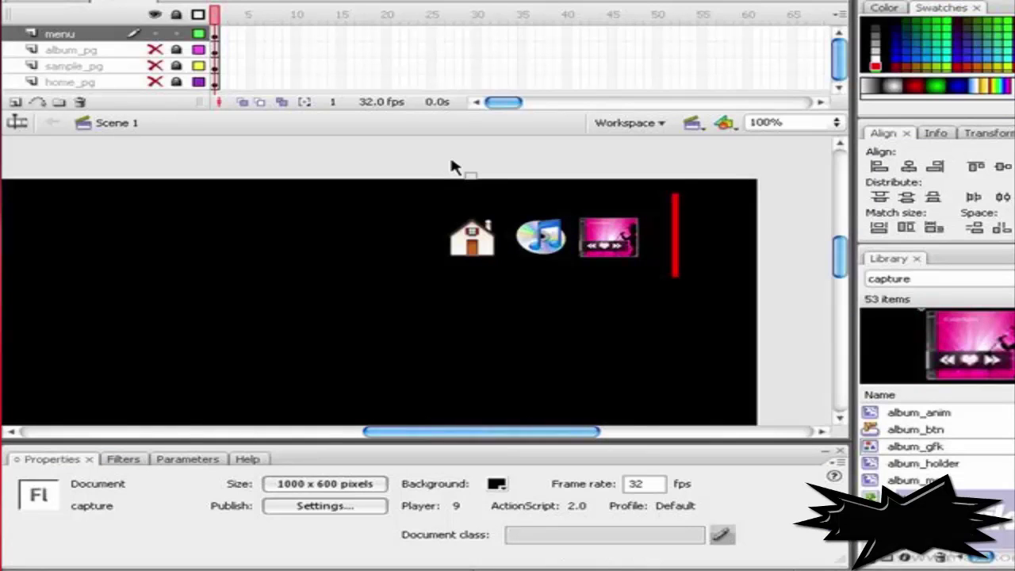
pyautogui.hotkey('ctrl', 'Return')
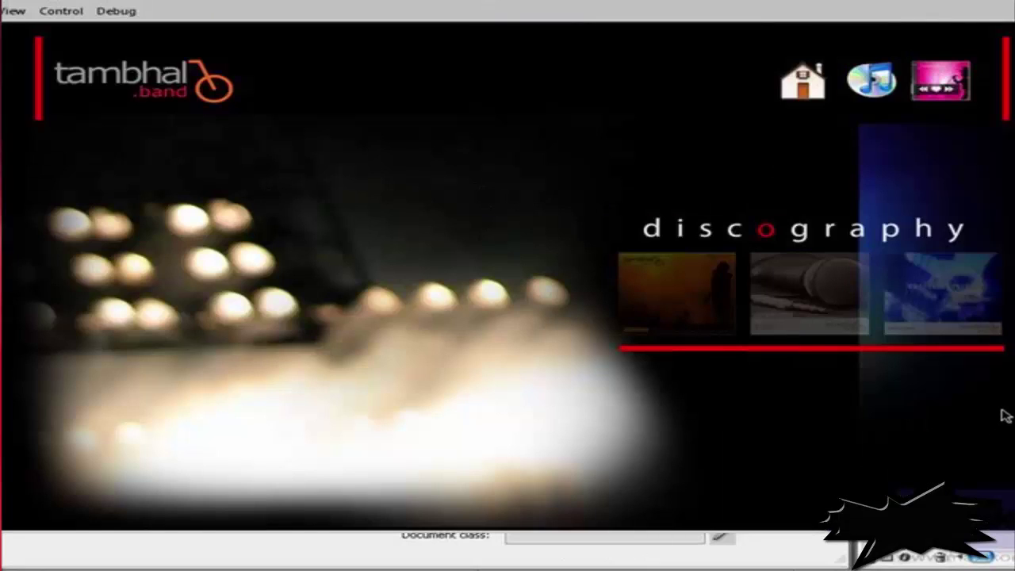
pyautogui.hotkey('ctrl', 'w')
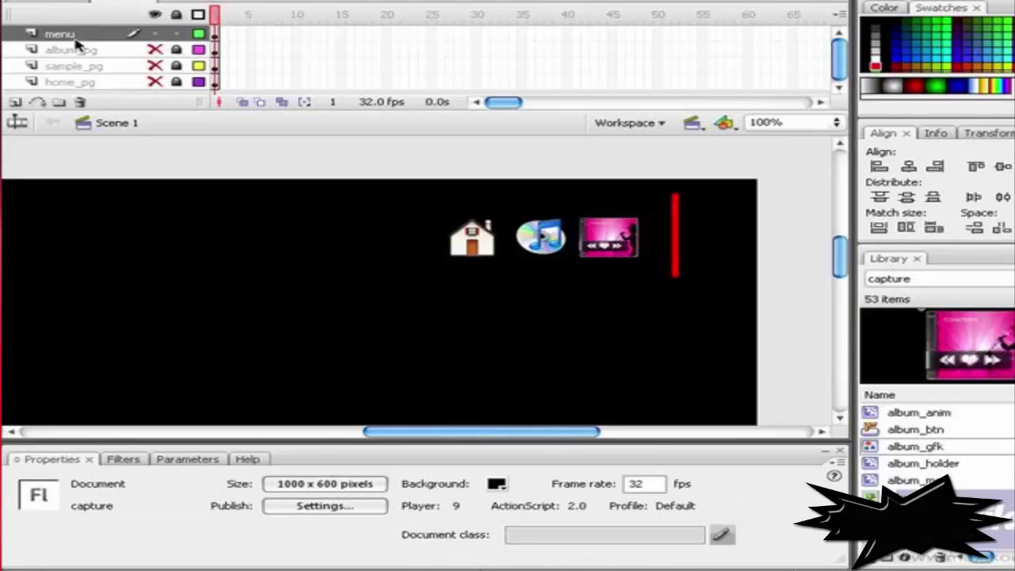
# Step: Add a new top layer named actions
pyautogui.click(14, 107)
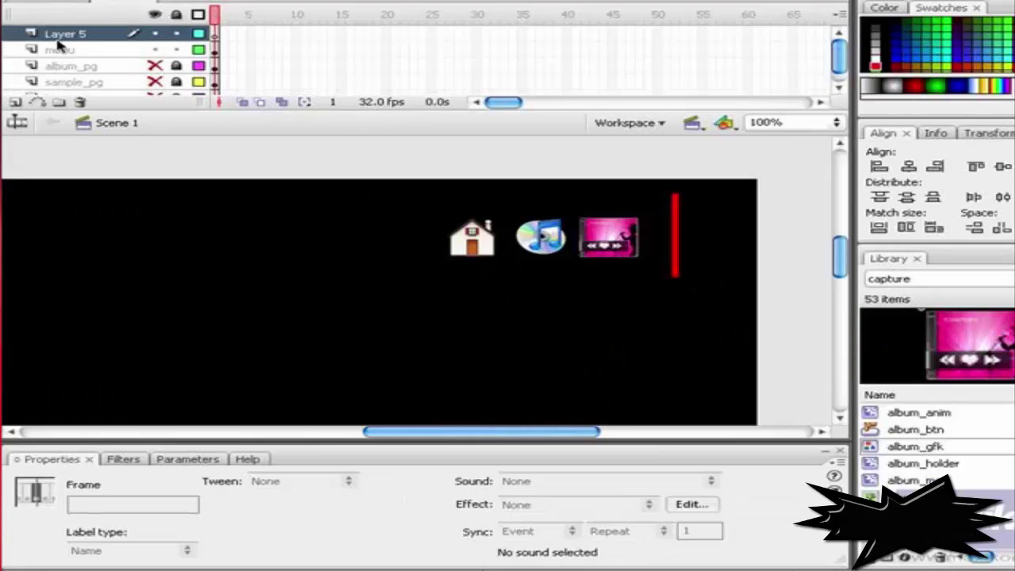
pyautogui.doubleClick(59, 33)
pyautogui.write('action')
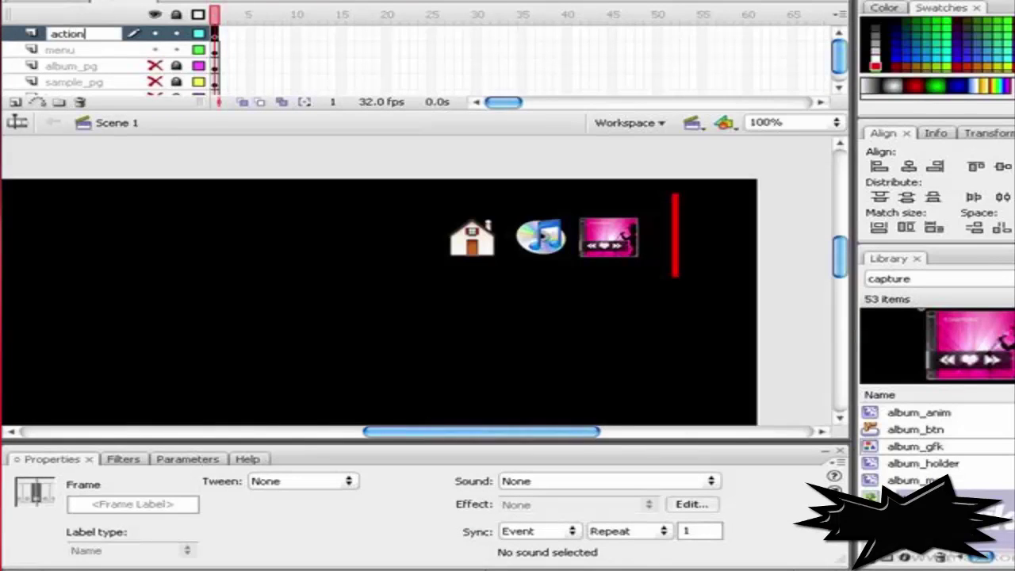
pyautogui.write('s')
pyautogui.press('Return')
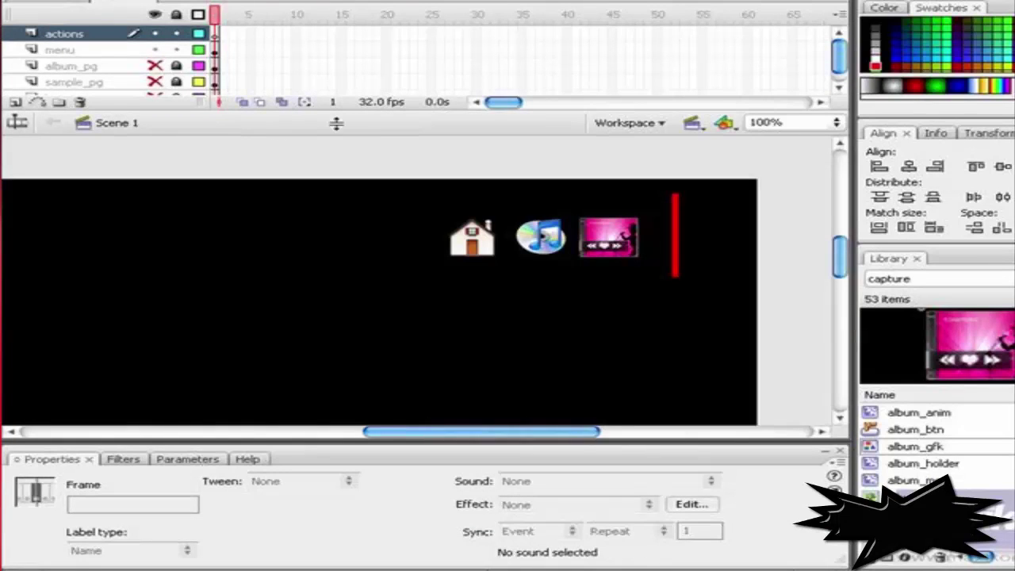
pyautogui.moveTo(344, 124); pyautogui.dragTo(344, 132)
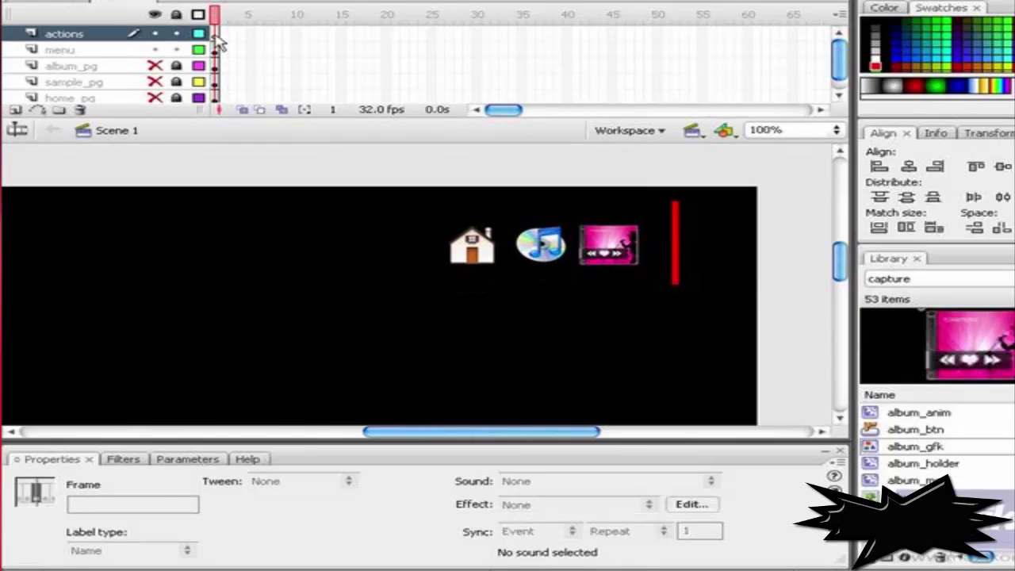
# Step: Script frame 1 with sample_mc._visible=false; and album_mc._visible=false;, then test the movie
pyautogui.click(217, 36)
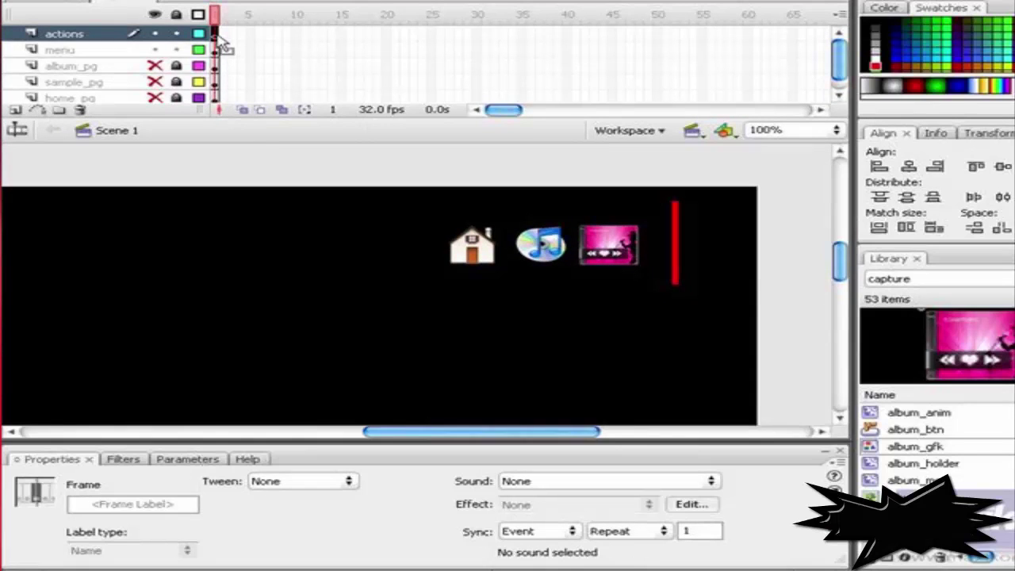
pyautogui.press('F9')
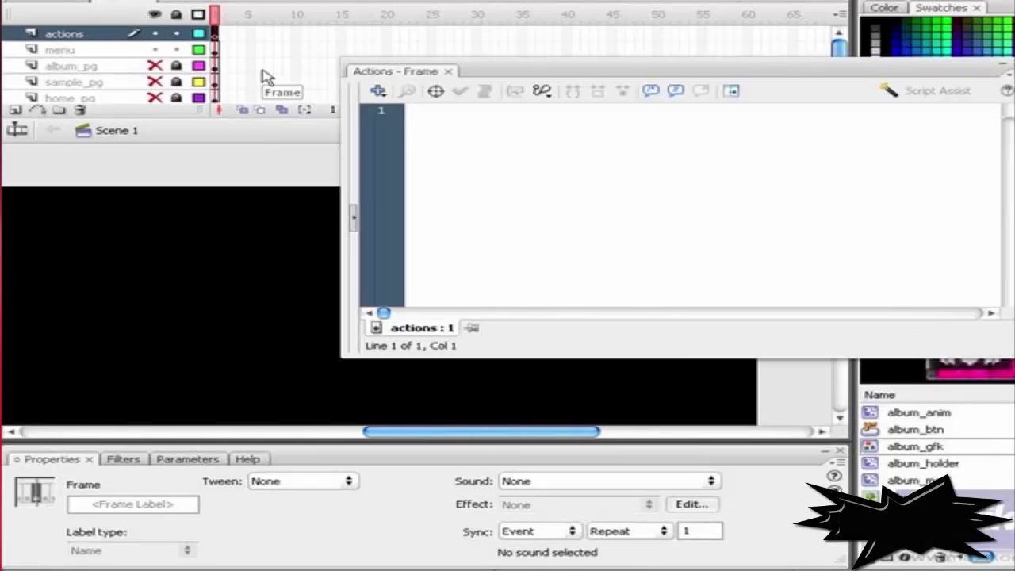
pyautogui.write('sample_')
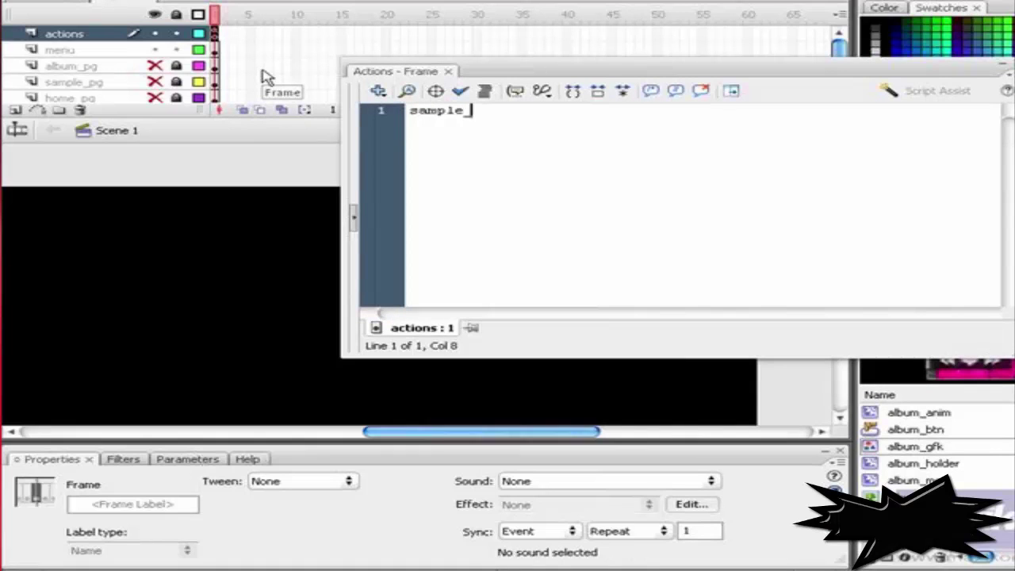
pyautogui.write('mc')
pyautogui.write('._v')
pyautogui.press('Return')
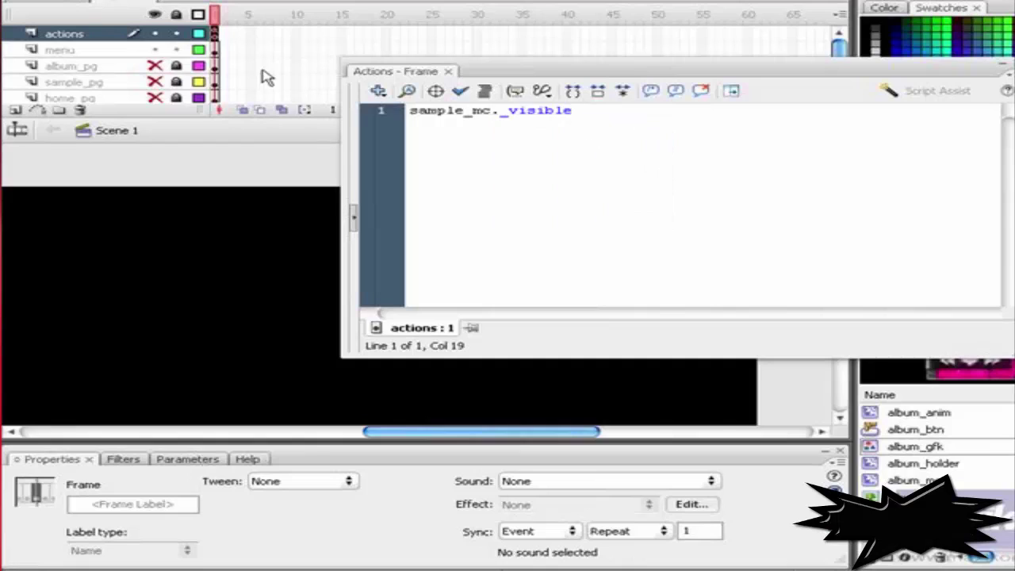
pyautogui.write('false;')
pyautogui.press('Return')
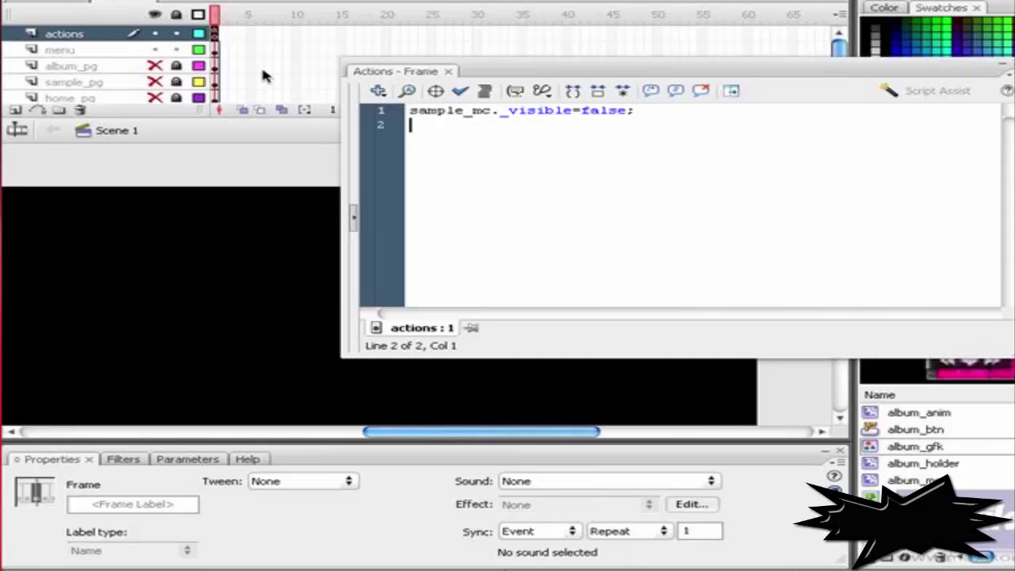
pyautogui.write('a')
pyautogui.write('lbum_mc')
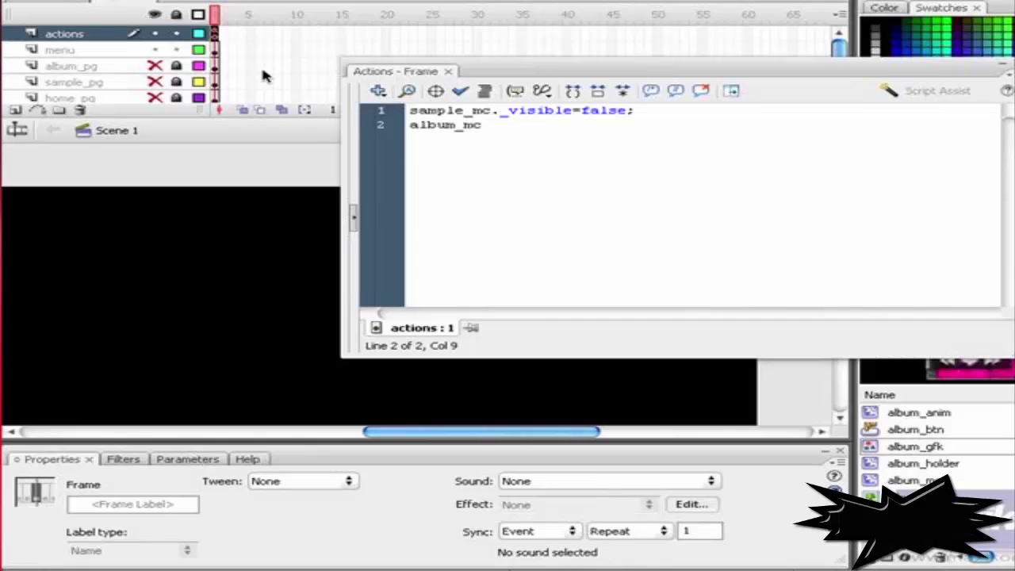
pyautogui.write('._v')
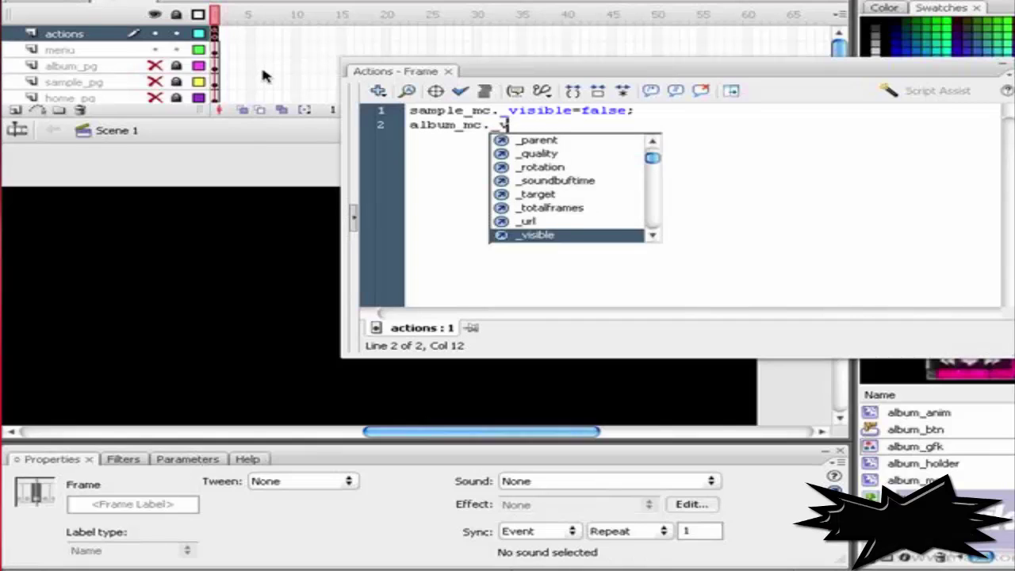
pyautogui.press('Return')
pyautogui.write('=false;')
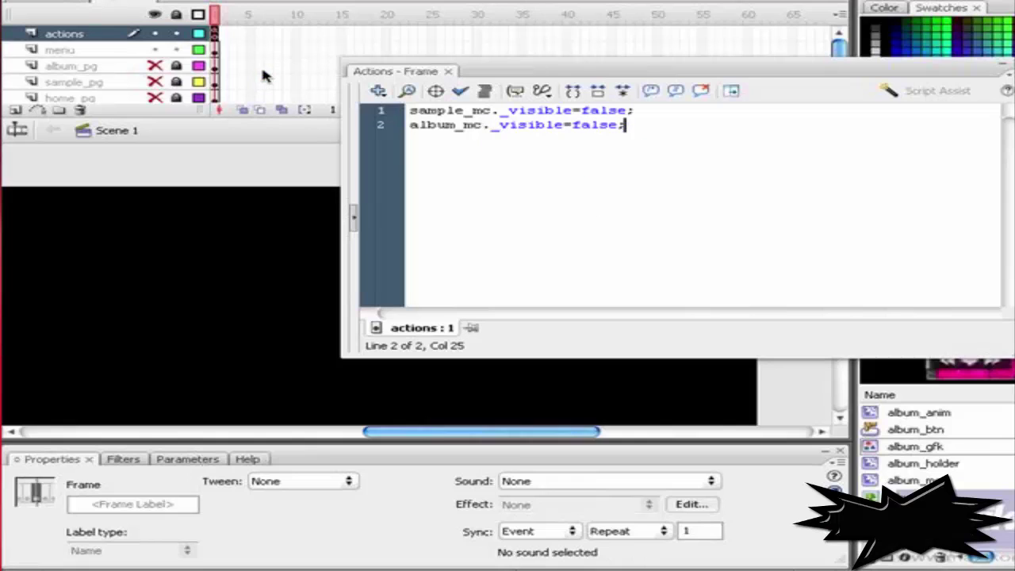
pyautogui.hotkey('ctrl', 'Return')
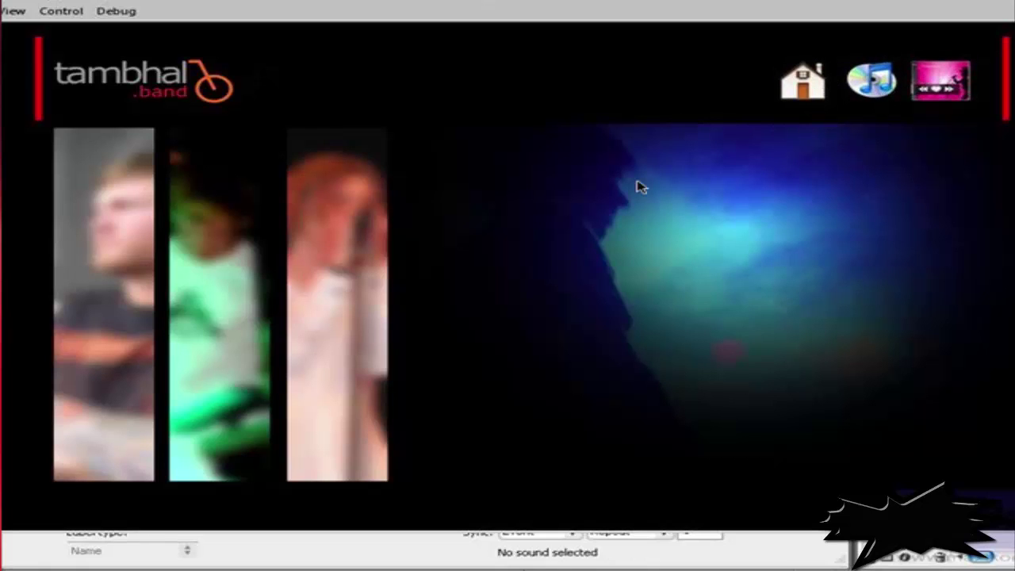
# Step: Check band member descriptions in the test movie, then close it and the Actions panel
pyautogui.click(371, 305)
pyautogui.click(103, 301)
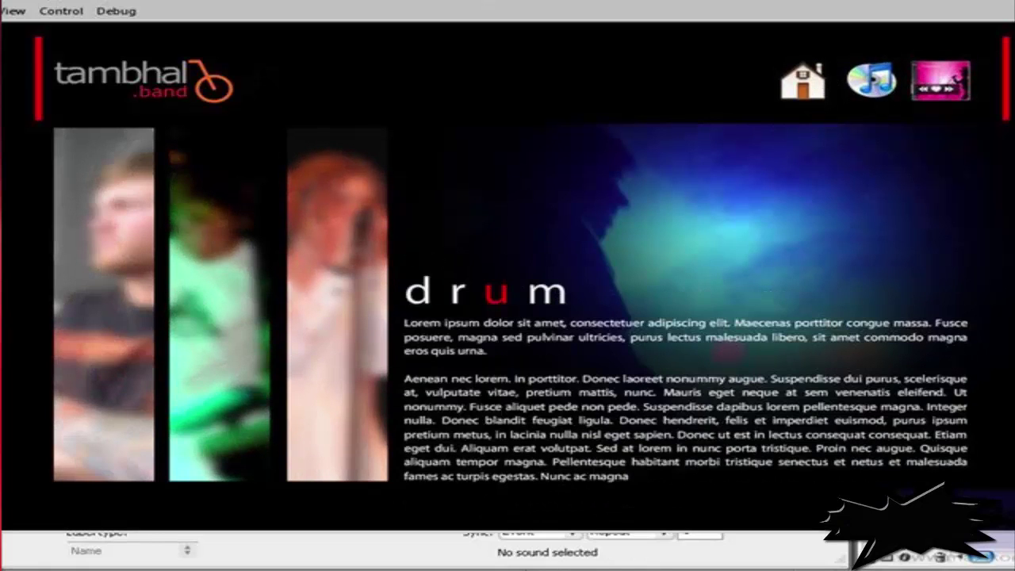
pyautogui.hotkey('ctrl', 'w')
pyautogui.press('F9')
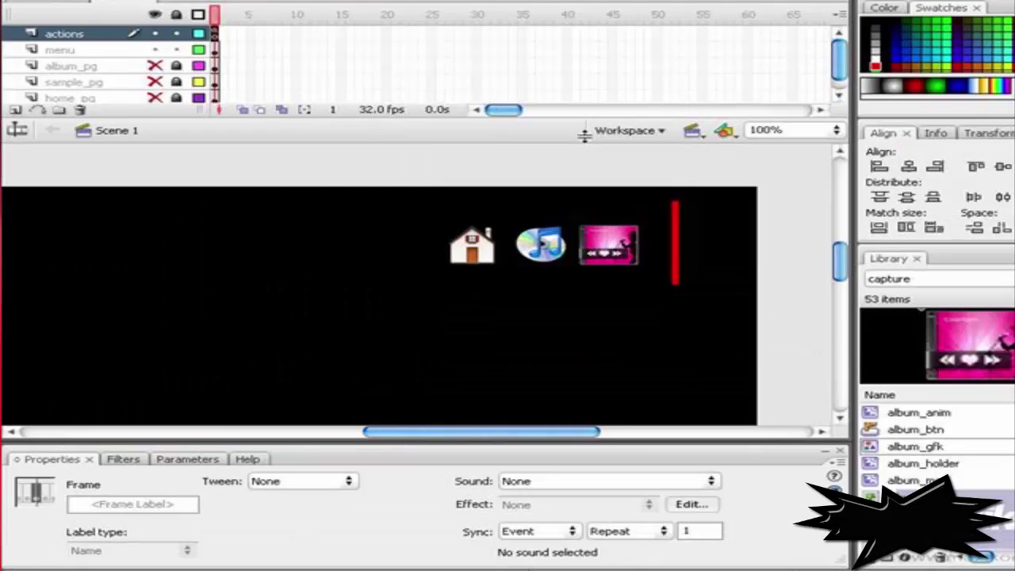
# Step: Add a new layer named flashlight above album_pg
pyautogui.click(40, 65)
pyautogui.click(16, 110)
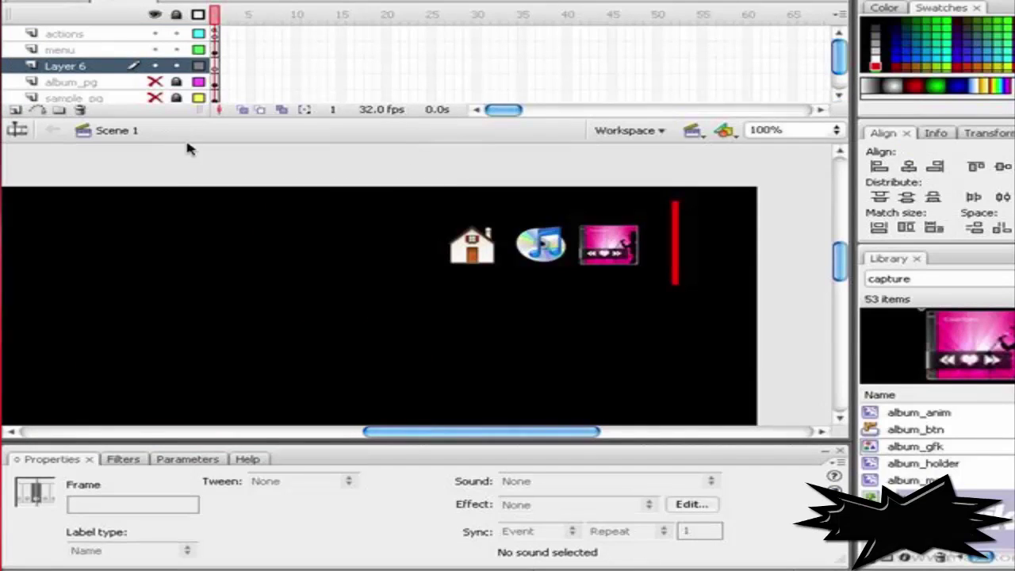
pyautogui.doubleClick(70, 66)
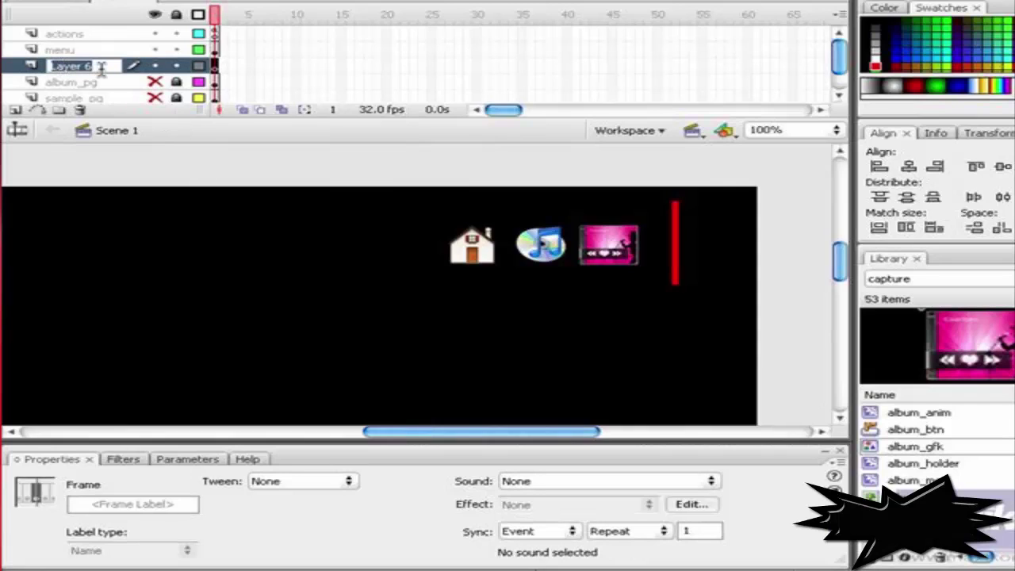
pyautogui.write('F')
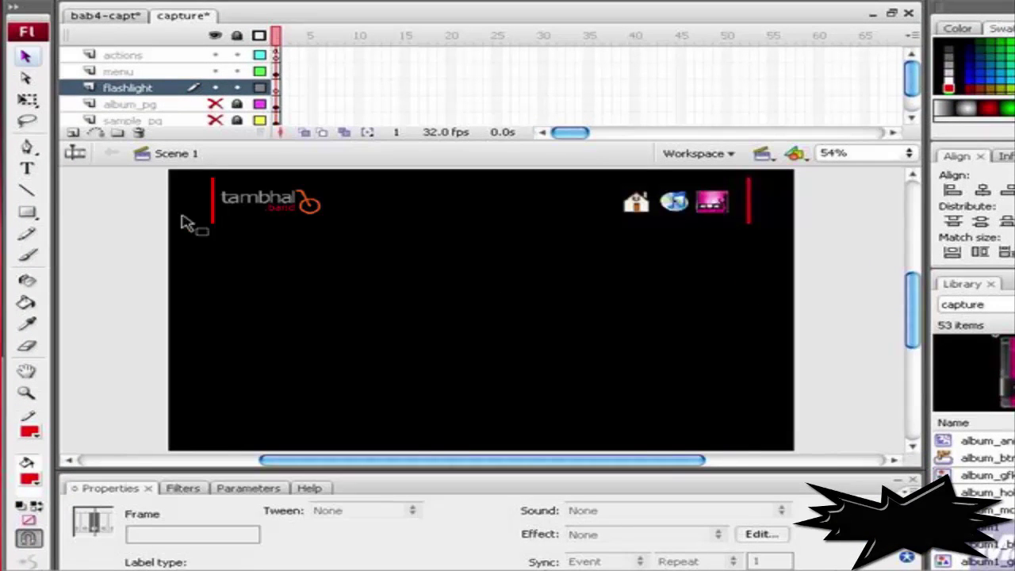
# Step: Draw a white-filled rectangle covering the whole stage and start converting it to a symbol
pyautogui.click(27, 211)
pyautogui.click(29, 478)
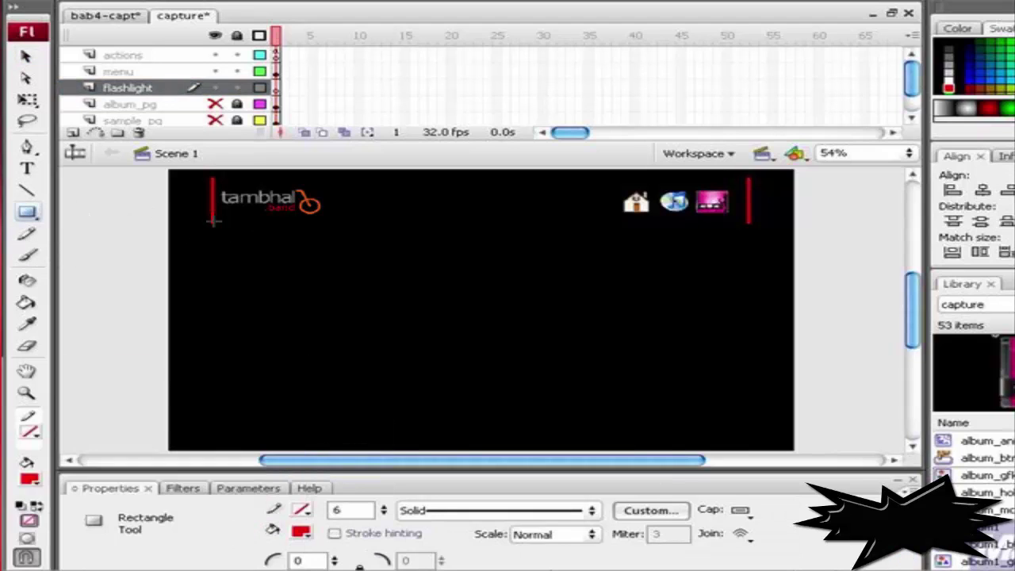
pyautogui.click(29, 479)
pyautogui.click(100, 503)
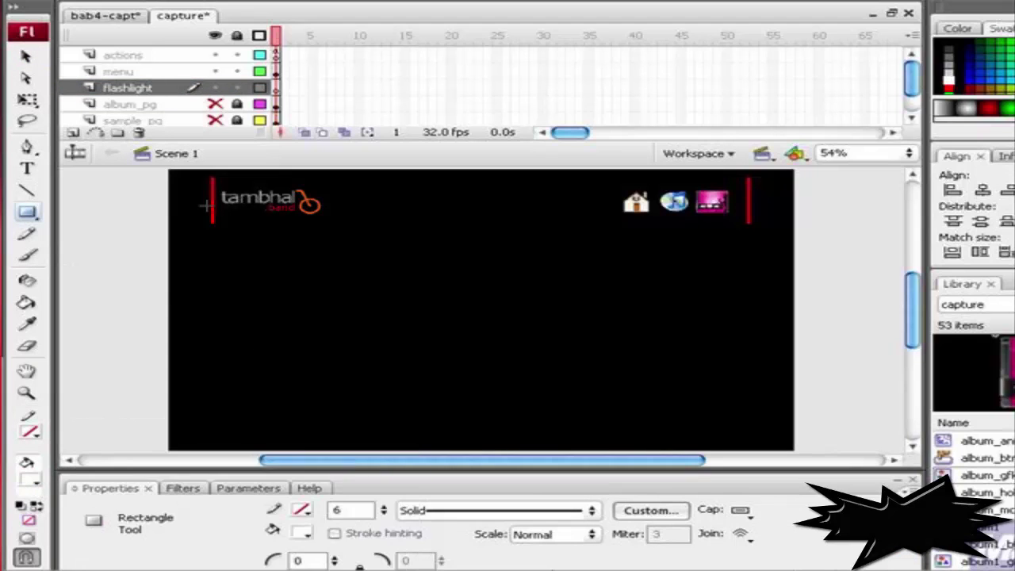
pyautogui.moveTo(166, 168); pyautogui.dragTo(795, 452)
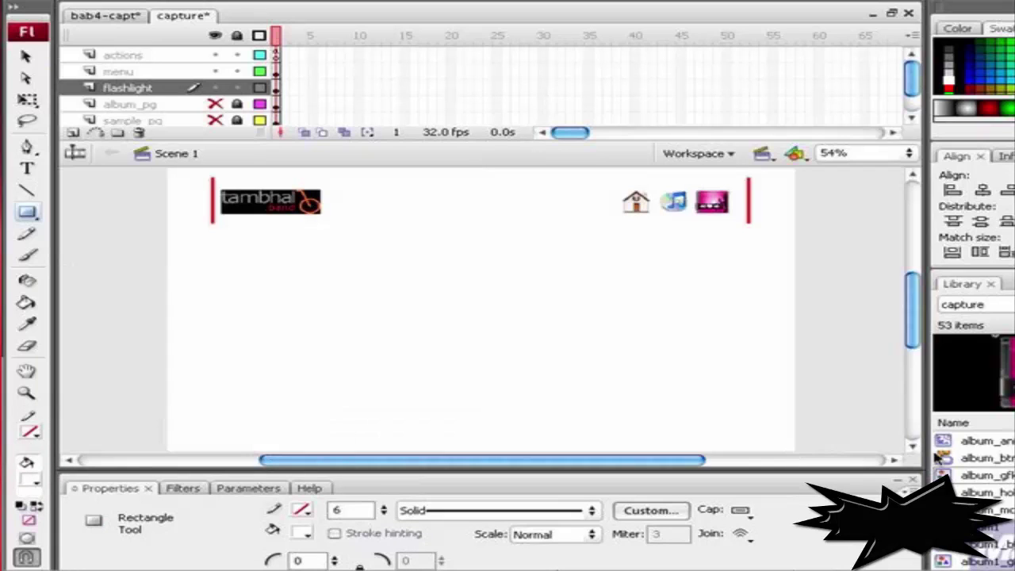
pyautogui.press('v')
pyautogui.click(488, 347)
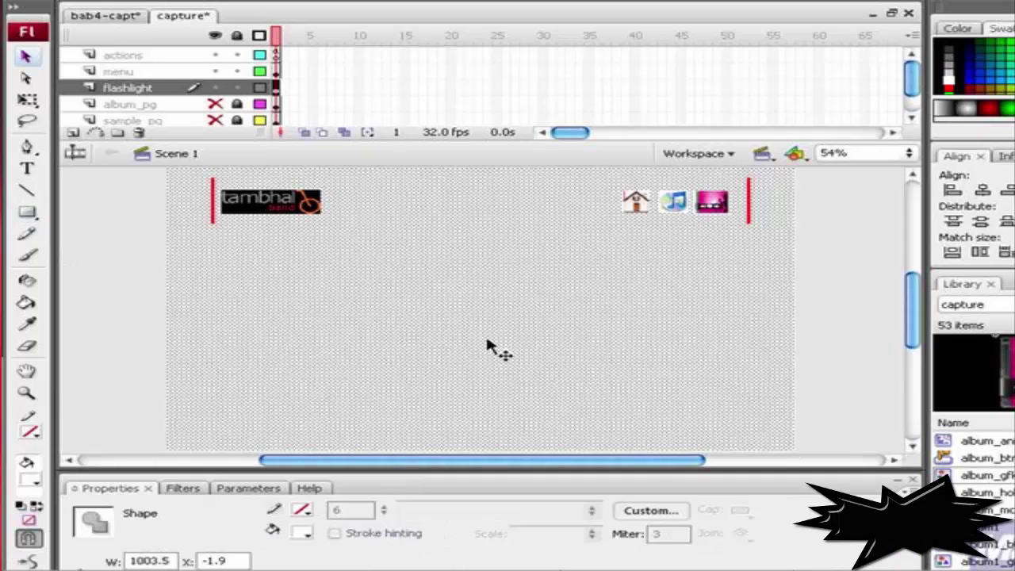
pyautogui.press('F8')
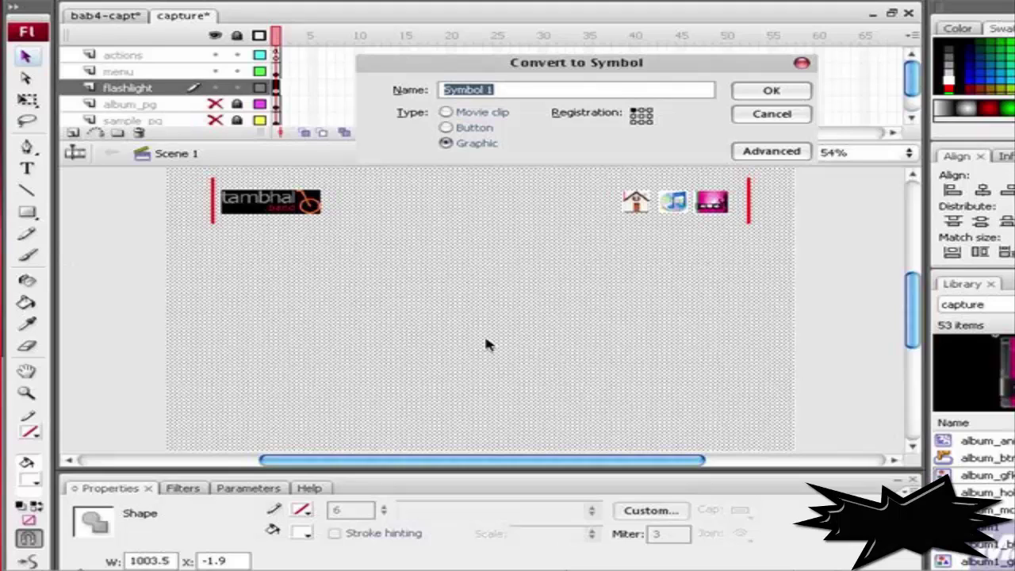
# Step: Make the rectangle movie clip flash_mc, name its instance flash_mc, and enter it for editing
pyautogui.write('F')
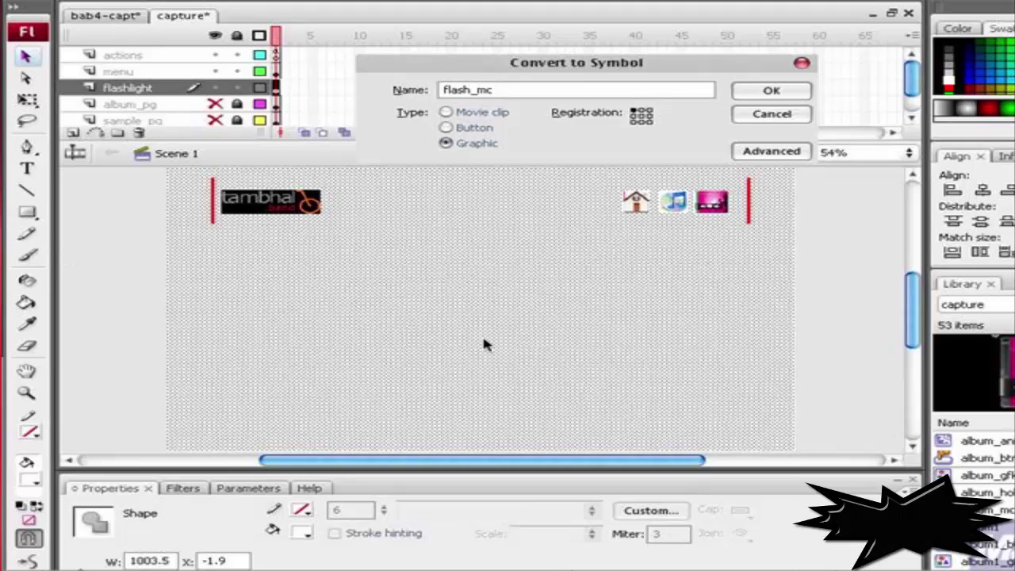
pyautogui.click(472, 115)
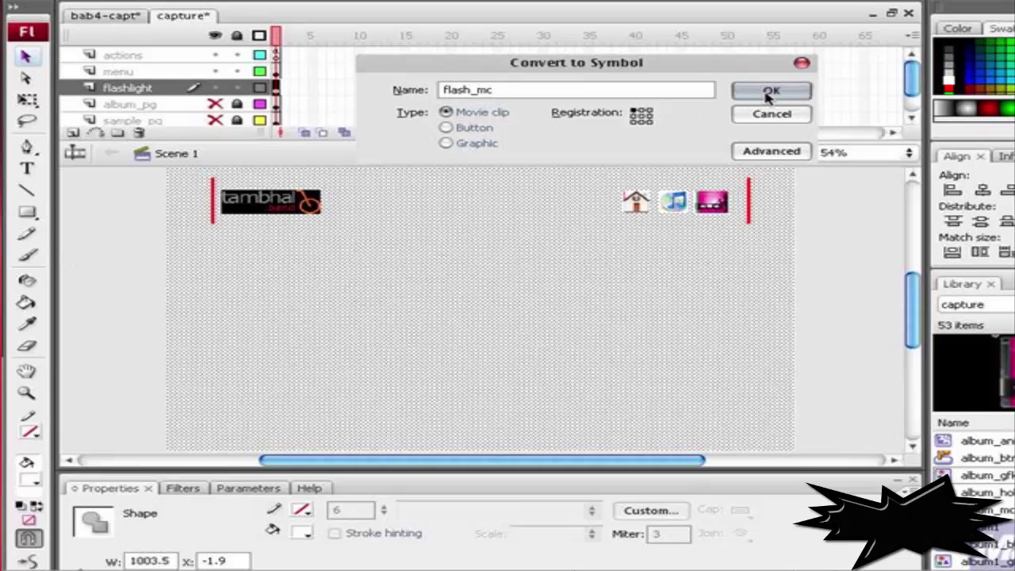
pyautogui.click(769, 94)
pyautogui.click(219, 533)
pyautogui.write('f')
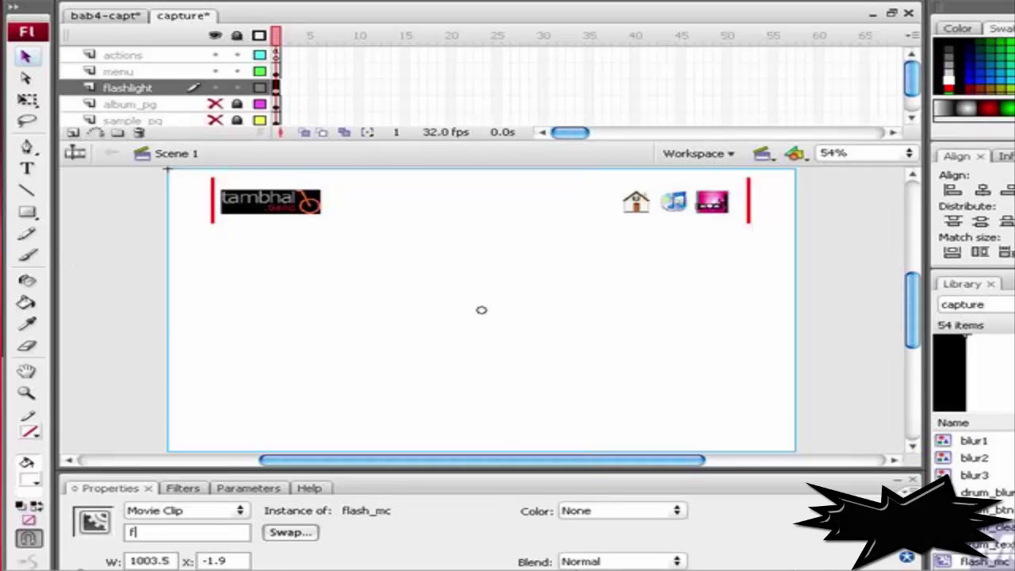
pyautogui.write('c')
pyautogui.press('Return')
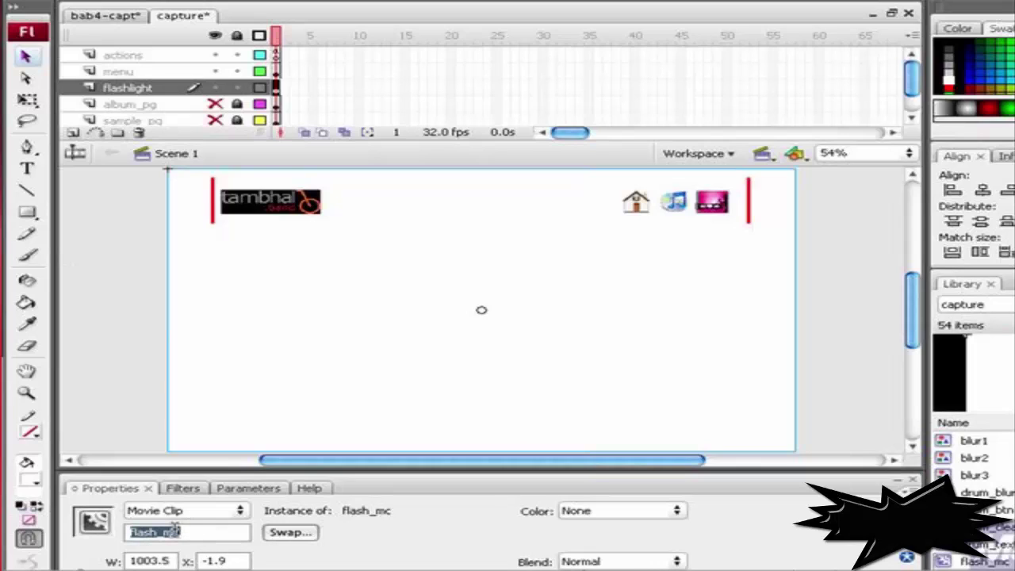
pyautogui.click(396, 346)
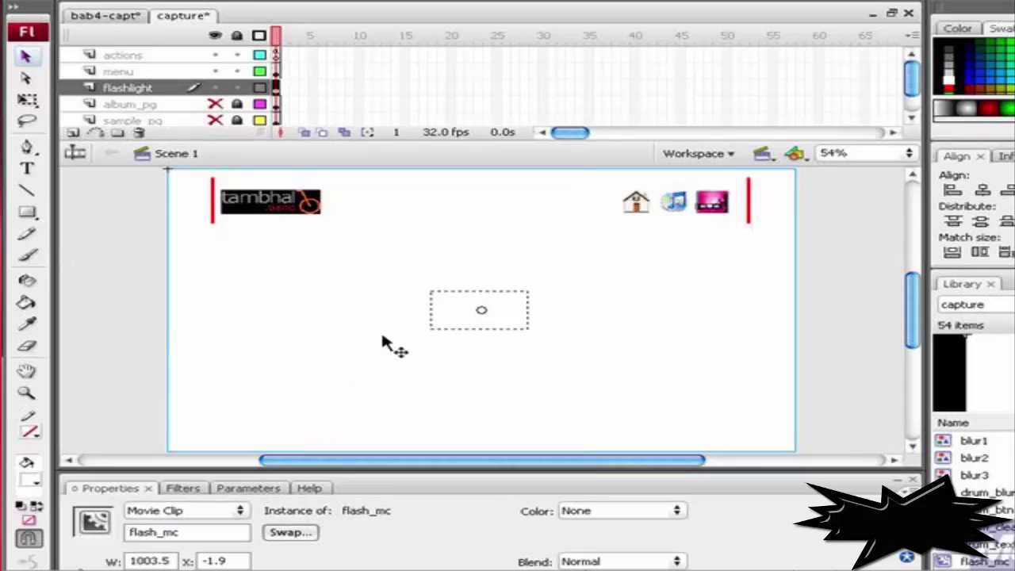
pyautogui.doubleClick(383, 338)
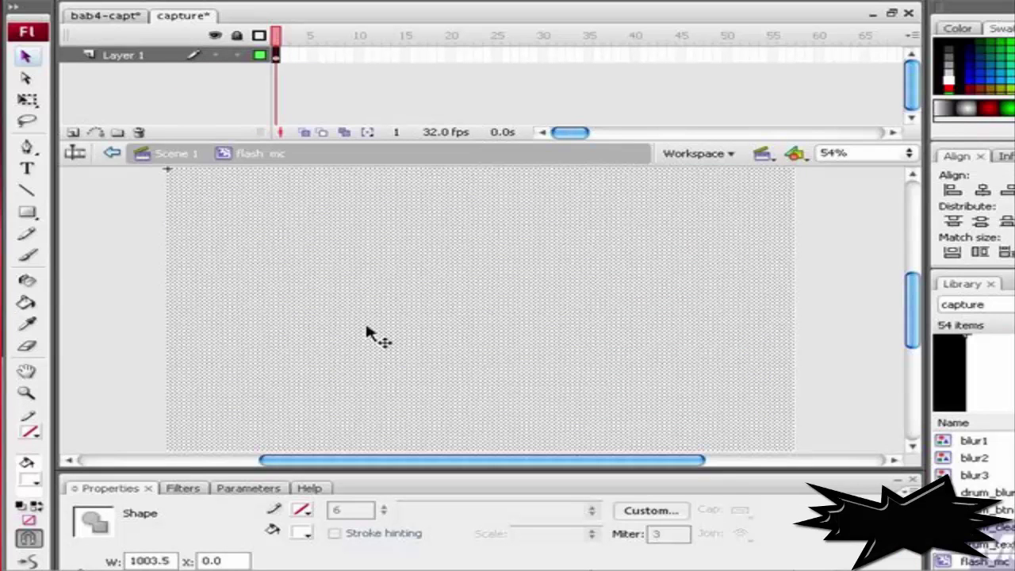
# Step: Convert the white shape into a Graphic symbol named flash_gfk
pyautogui.press('F8')
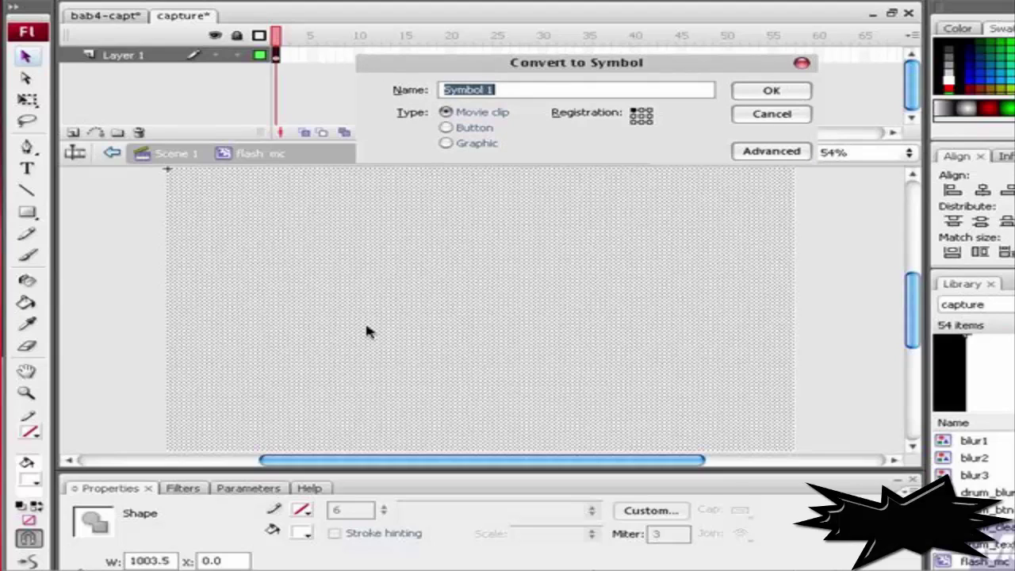
pyautogui.write('flash_gfk')
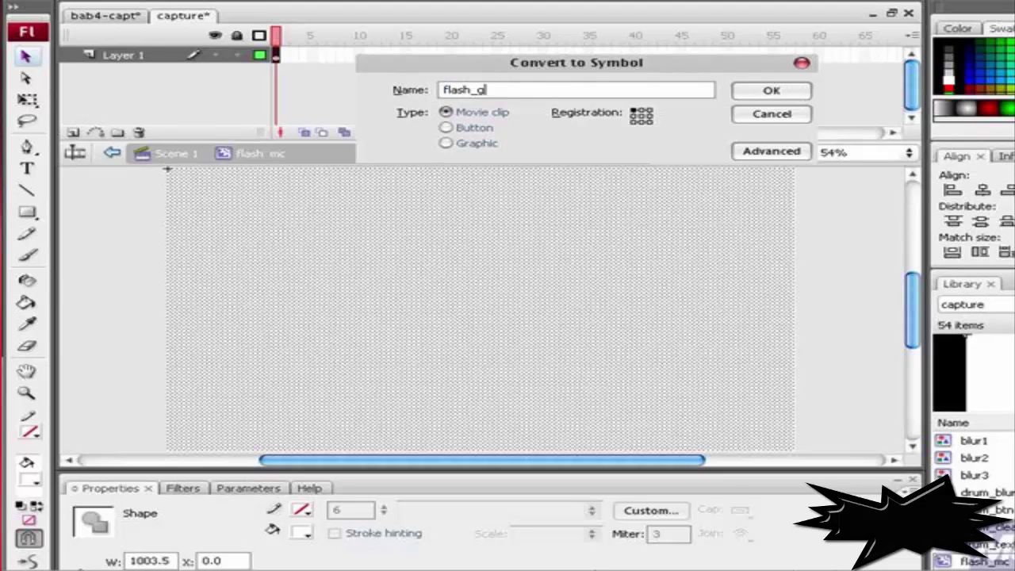
pyautogui.click(458, 128)
pyautogui.click(446, 143)
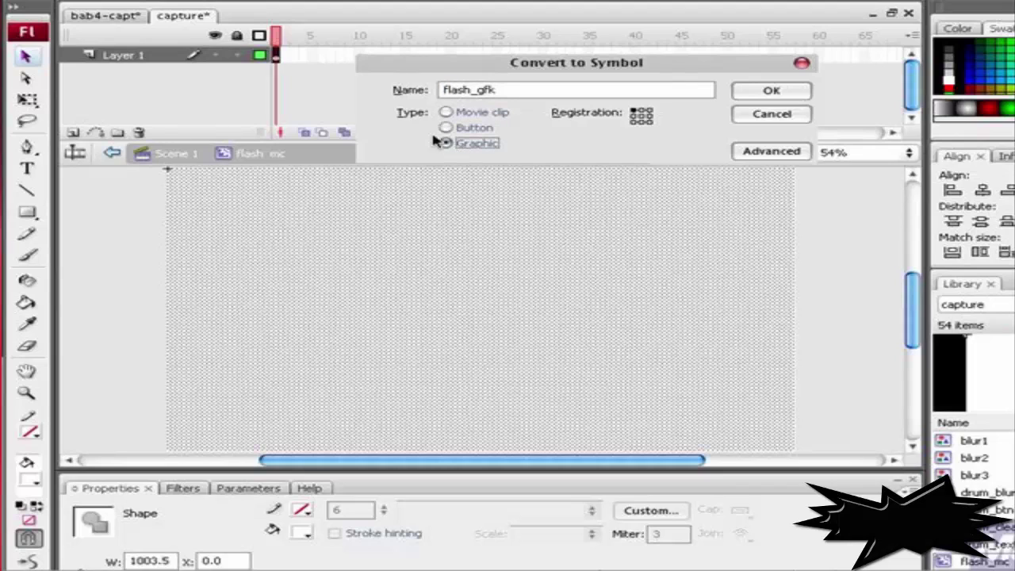
pyautogui.click(771, 91)
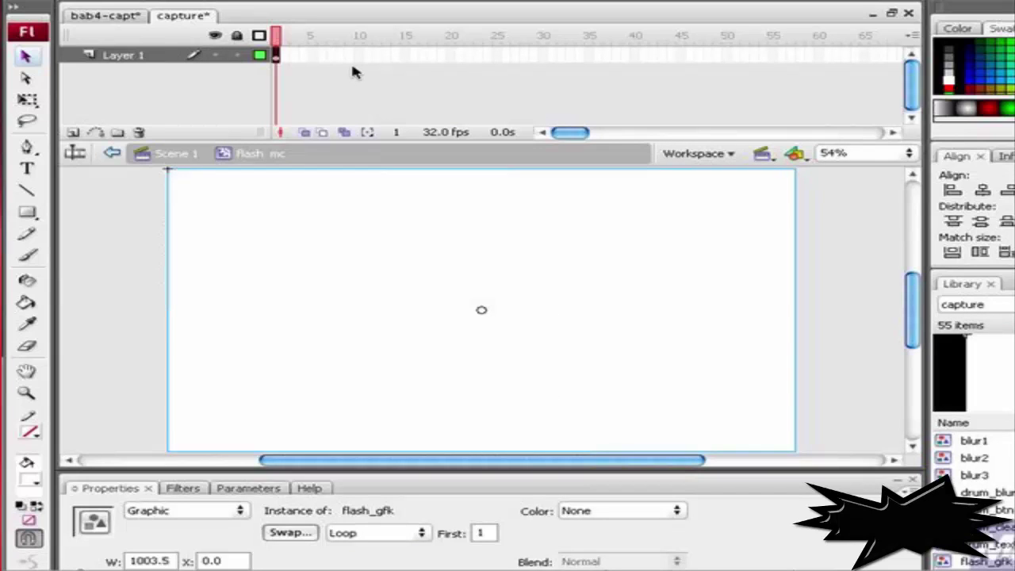
# Step: Add keyframes at frames 5 and 10, setting flash_gfk to 0% alpha at frame 10
pyautogui.click(313, 55)
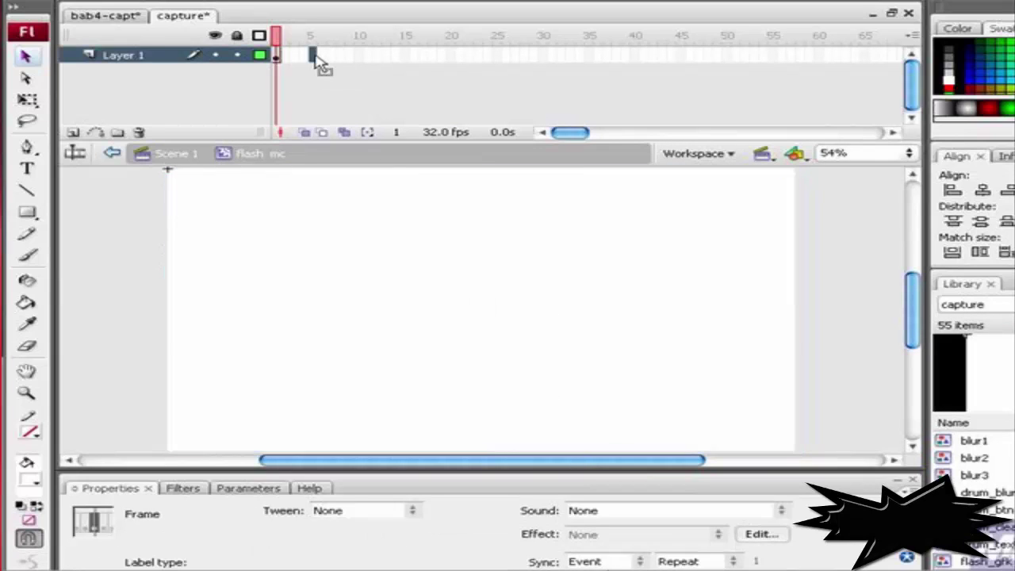
pyautogui.press('F6')
pyautogui.click(359, 55)
pyautogui.press('F6')
pyautogui.click(446, 265)
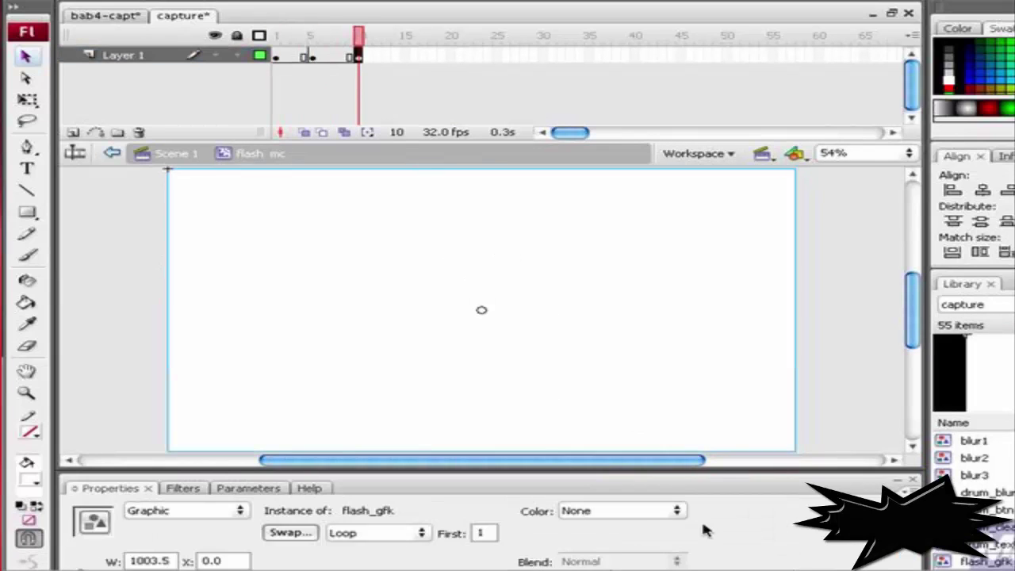
pyautogui.click(676, 511)
pyautogui.click(657, 558)
pyautogui.click(785, 511)
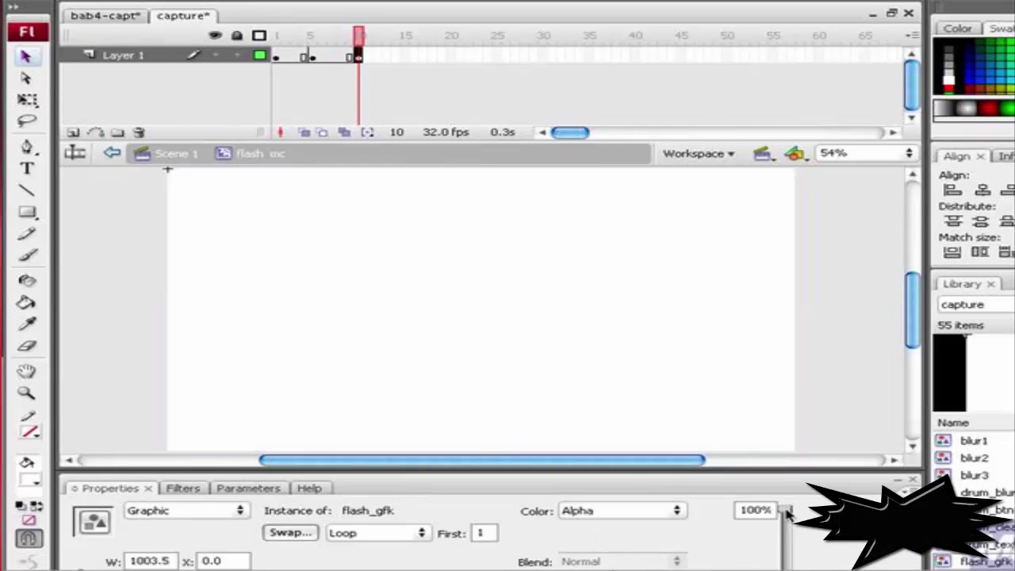
pyautogui.moveTo(787, 514); pyautogui.dragTo(787, 563)
# Step: Set the frame 1 flash_gfk graphic's alpha to 0%
pyautogui.click(281, 64)
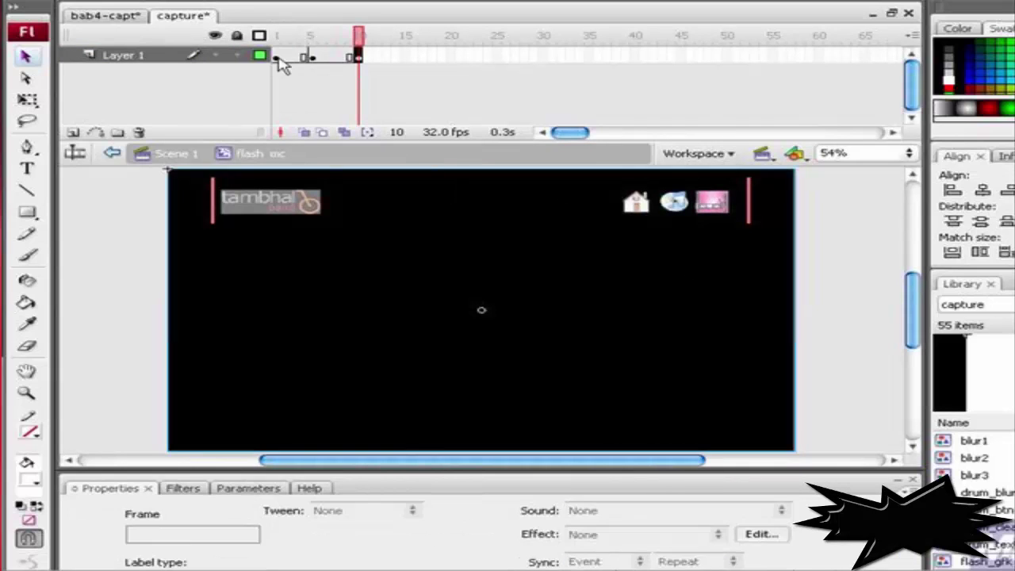
pyautogui.click(632, 423)
pyautogui.click(676, 512)
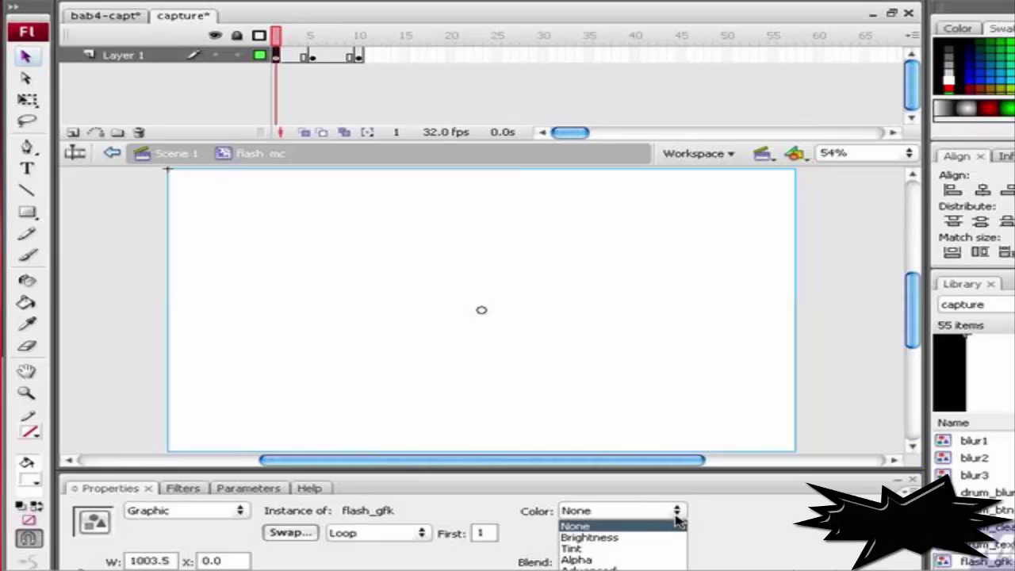
pyautogui.click(650, 562)
pyautogui.click(784, 512)
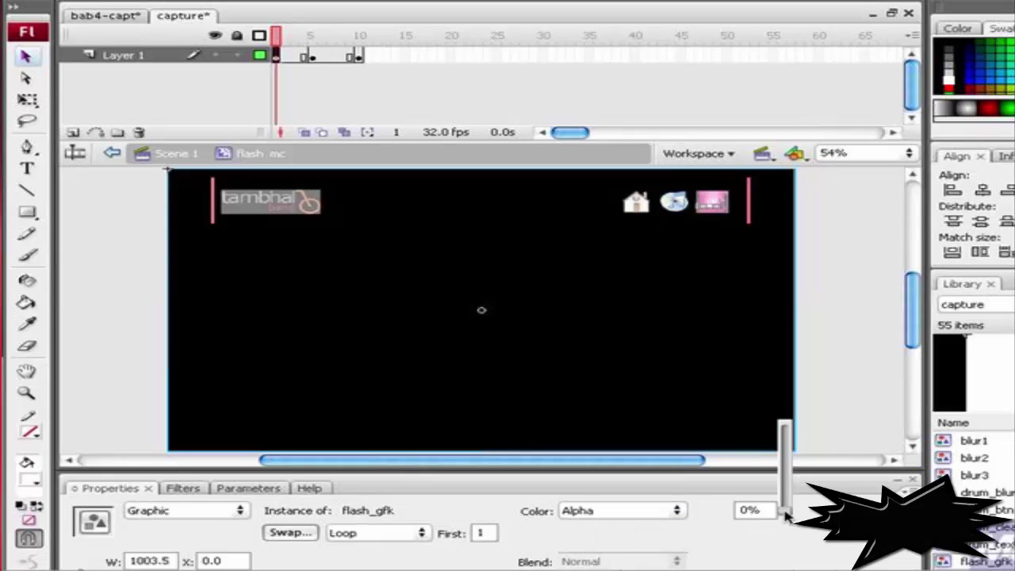
# Step: Create motion tweens from frame 1 to 5 and from 5 to 10
pyautogui.click(279, 57)
pyautogui.rightClick(279, 57)
pyautogui.click(317, 65)
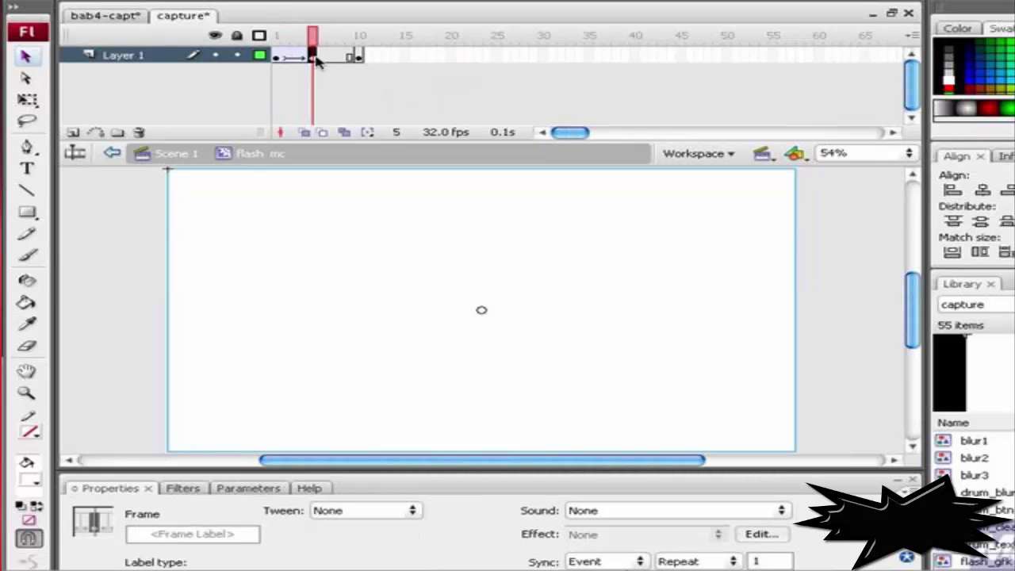
pyautogui.rightClick(316, 59)
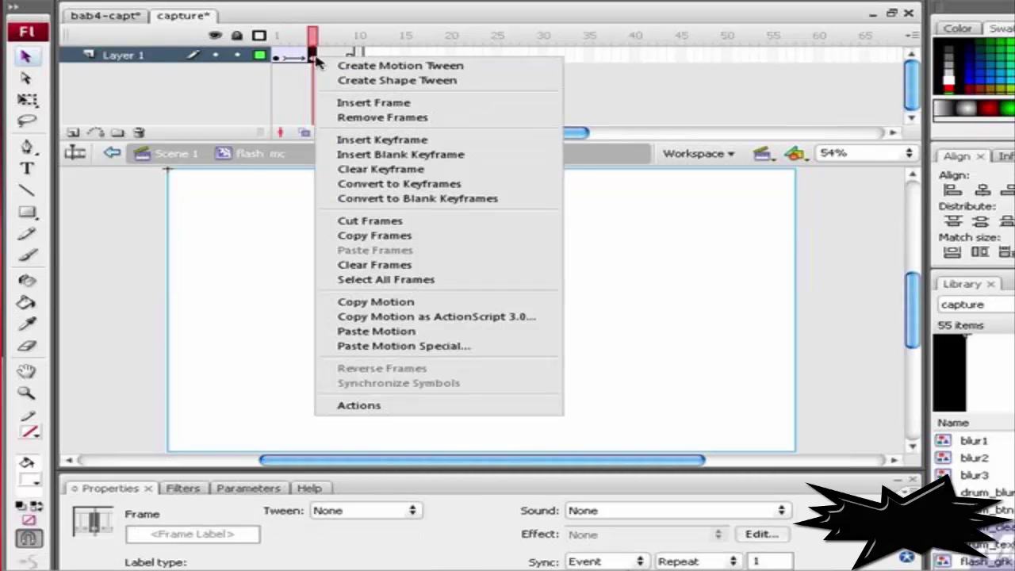
pyautogui.click(373, 67)
pyautogui.click(815, 364)
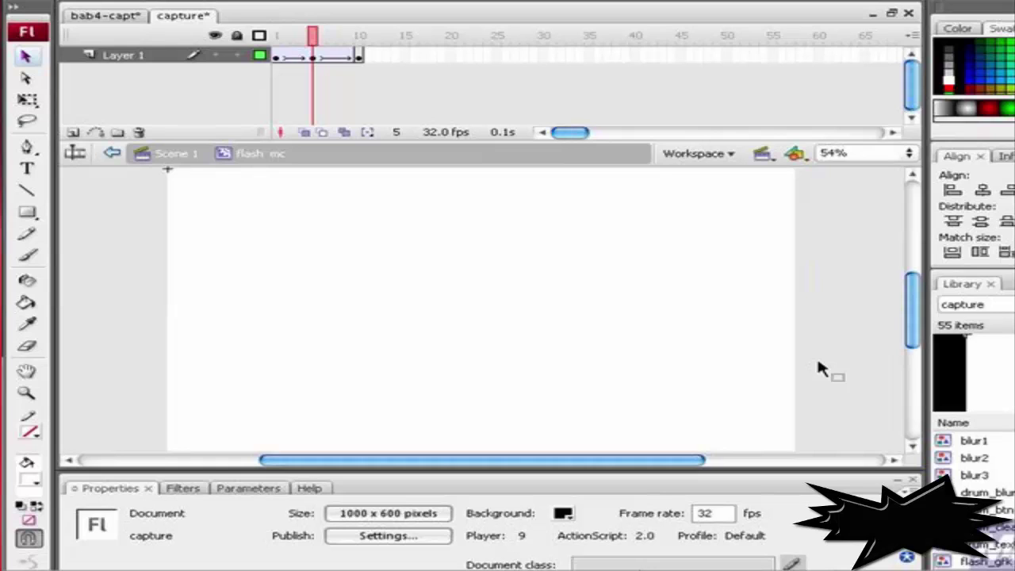
# Step: Import the cling sound into the library and preview it
pyautogui.hotkey('alt', 'f')
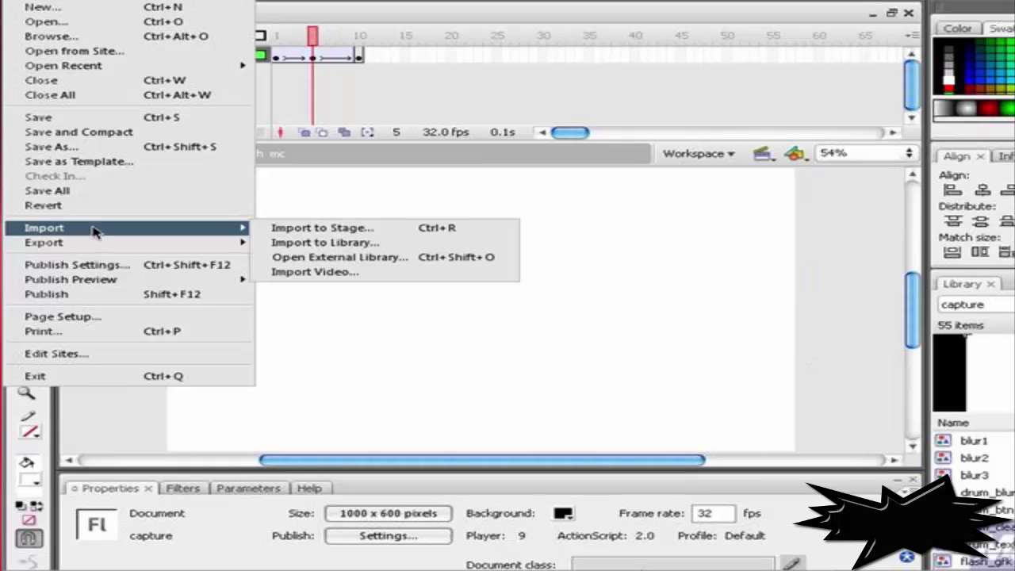
pyautogui.click(432, 243)
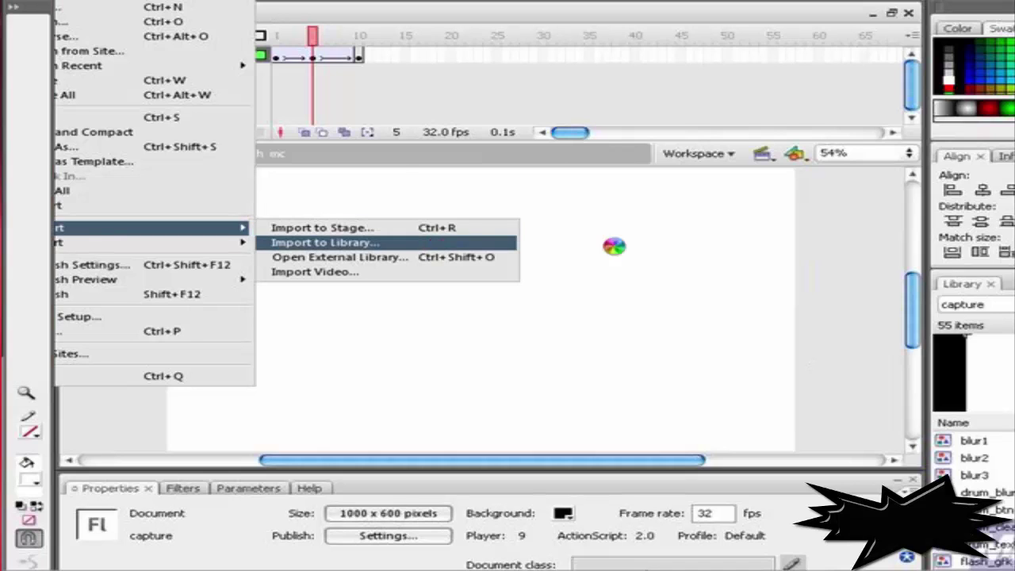
pyautogui.click(420, 285)
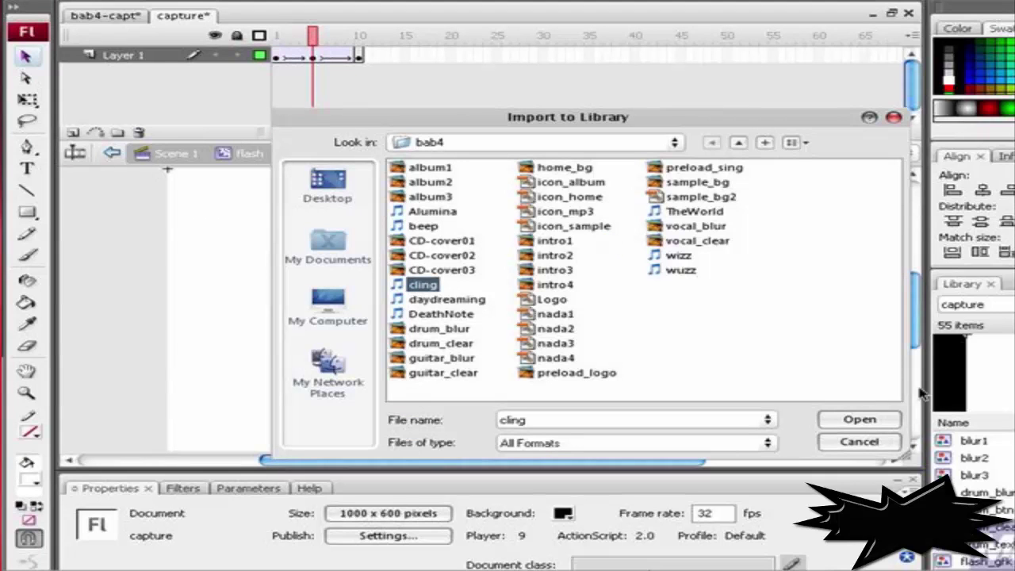
pyautogui.click(872, 424)
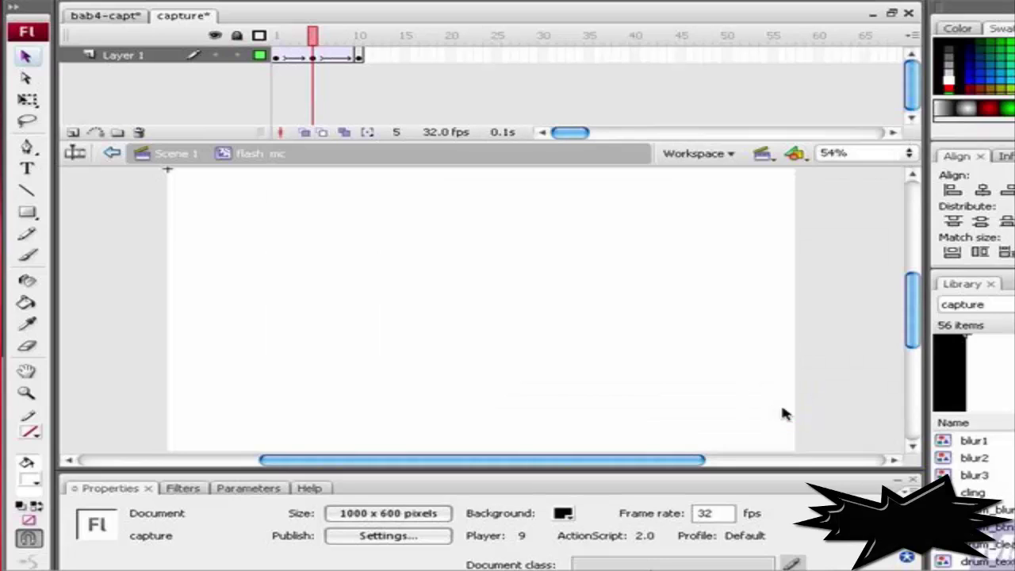
pyautogui.click(983, 493)
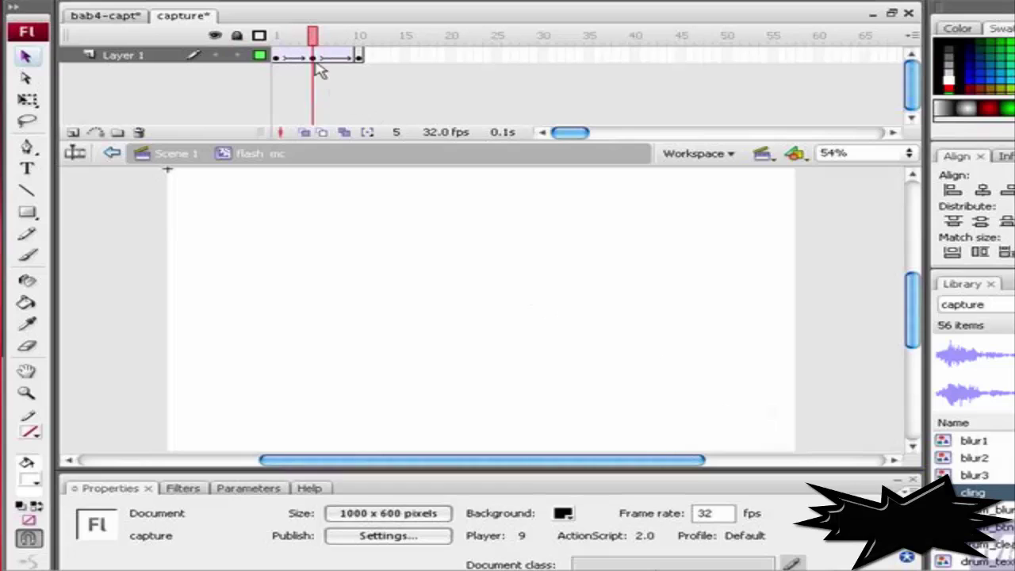
# Step: Attach the cling sound to frame 5 and go back to Scene 1
pyautogui.click(316, 57)
pyautogui.click(733, 511)
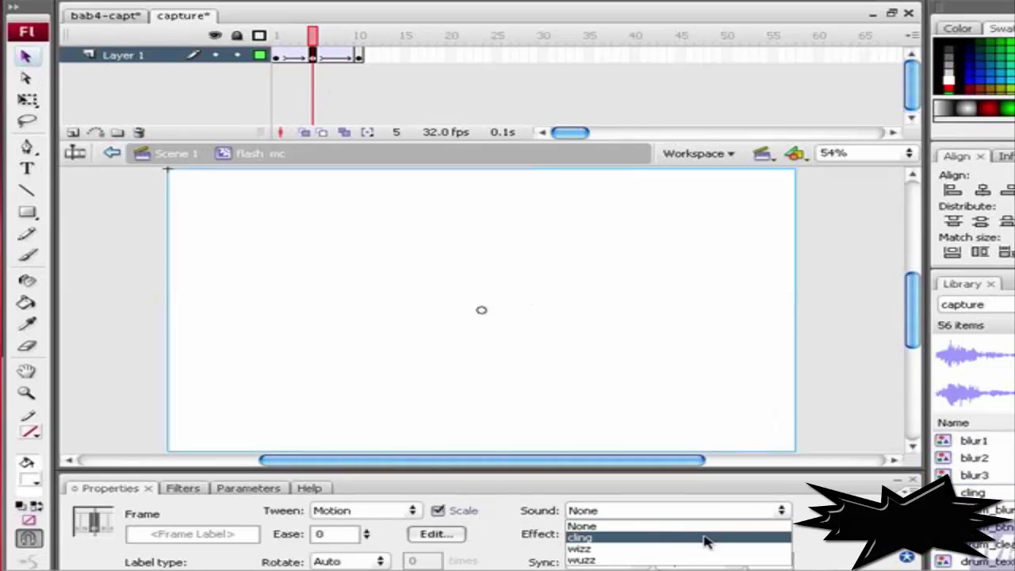
pyautogui.click(705, 540)
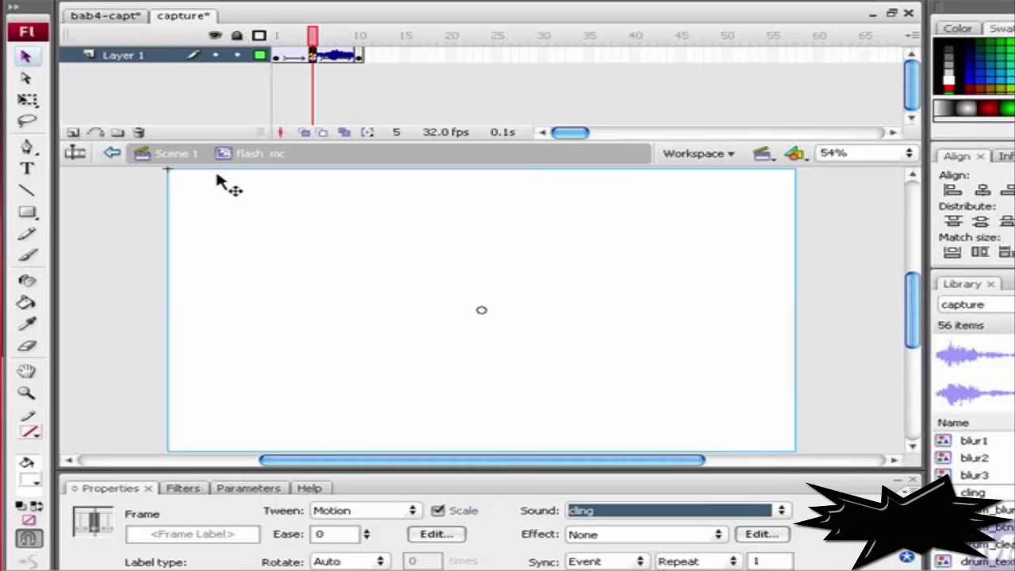
pyautogui.click(178, 155)
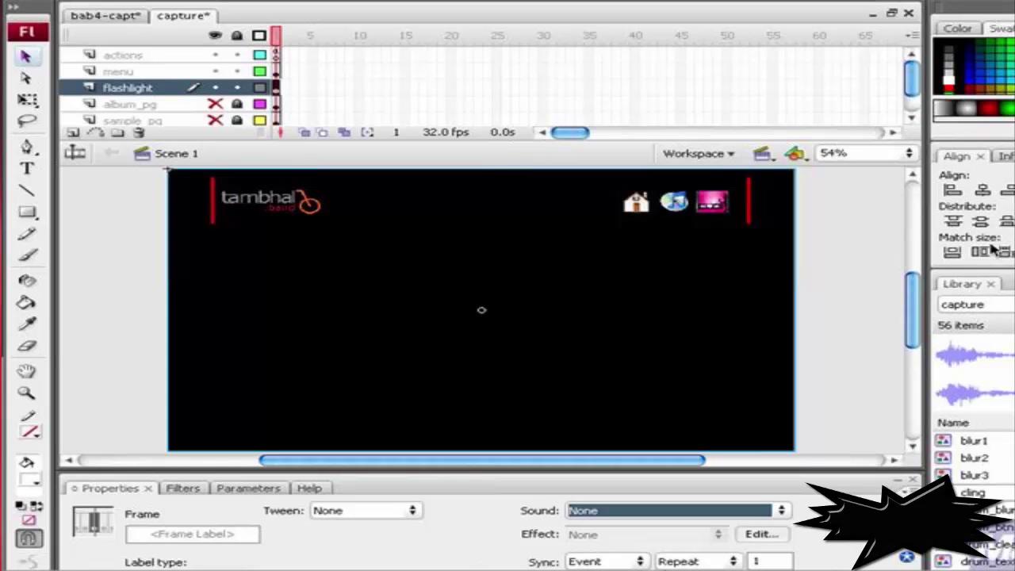
# Step: Paste home_btn's on(release) script: flash_mc.gotoAndPlay(2), home_mc visible, album_mc and sample_mc hidden
pyautogui.hotkey('ctrl', '1')
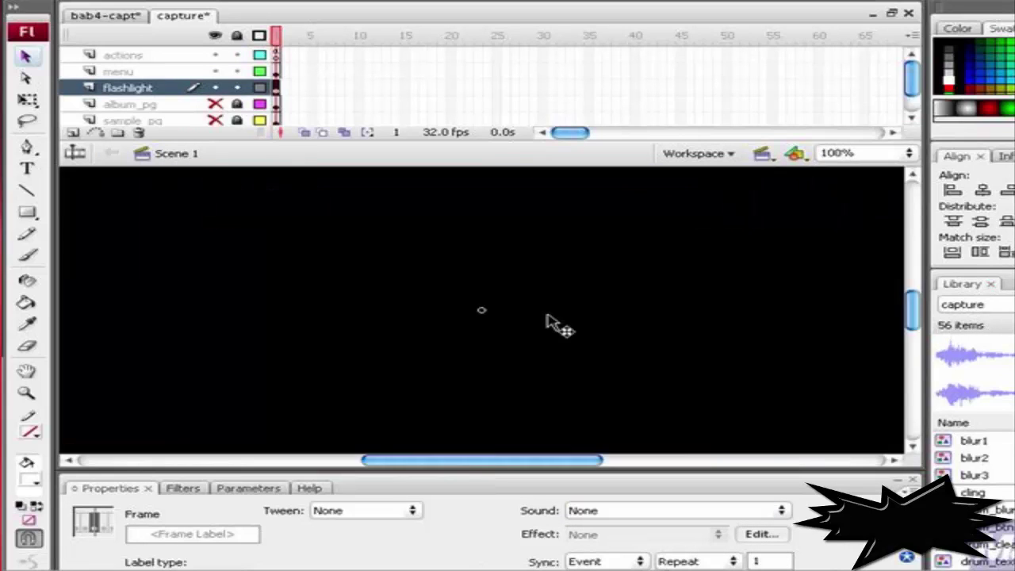
pyautogui.moveTo(724, 281); pyautogui.dragTo(435, 340)
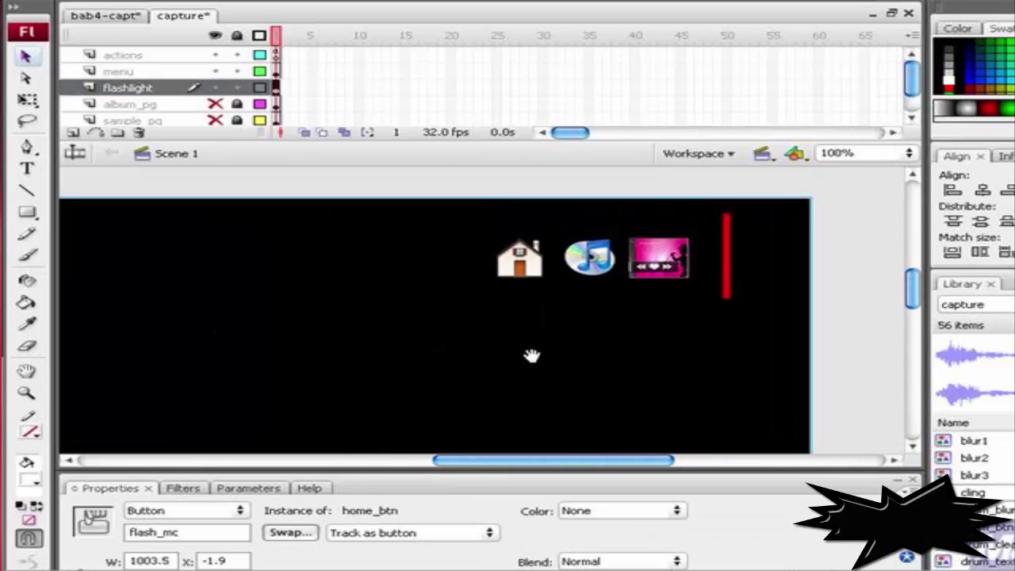
pyautogui.moveTo(559, 327); pyautogui.dragTo(262, 415)
pyautogui.click(241, 361)
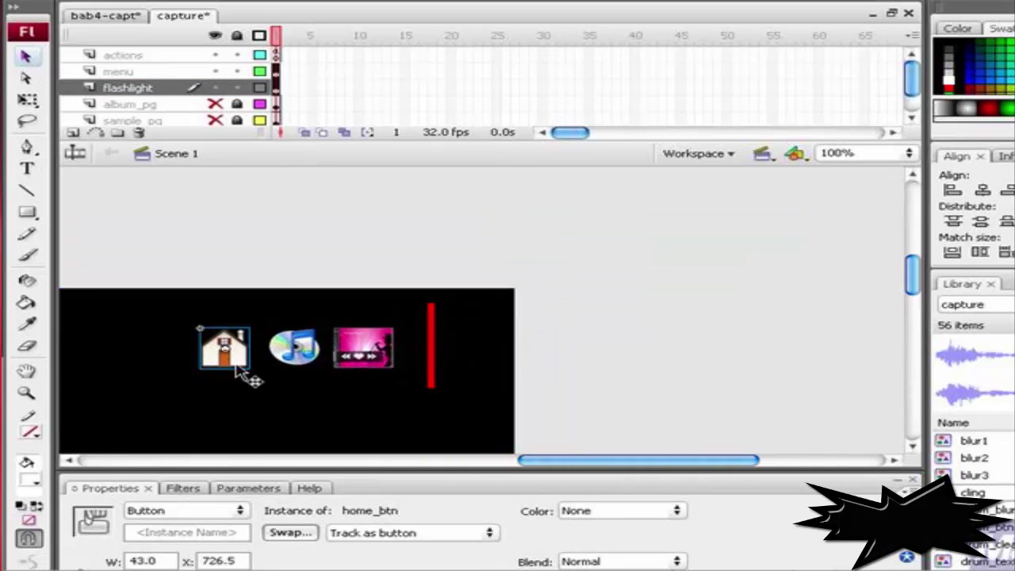
pyautogui.press('F9')
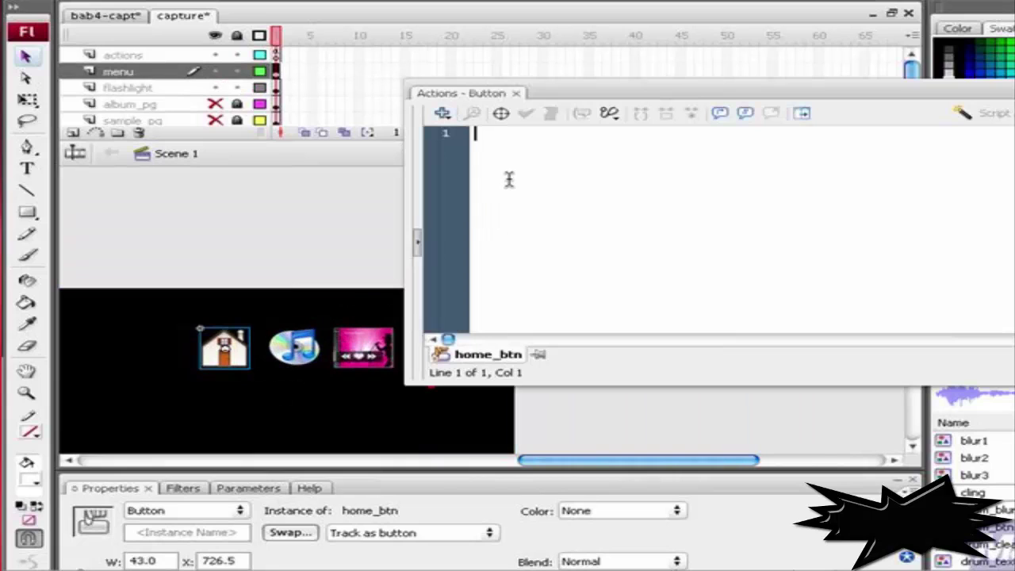
pyautogui.write('on(release) { \tflash_mc.gotoAndPlay(2); \thome_mc._visible=true; \talbum_mc._visible=false; \tsample_mc._visible=false; }')
pyautogui.click(761, 191)
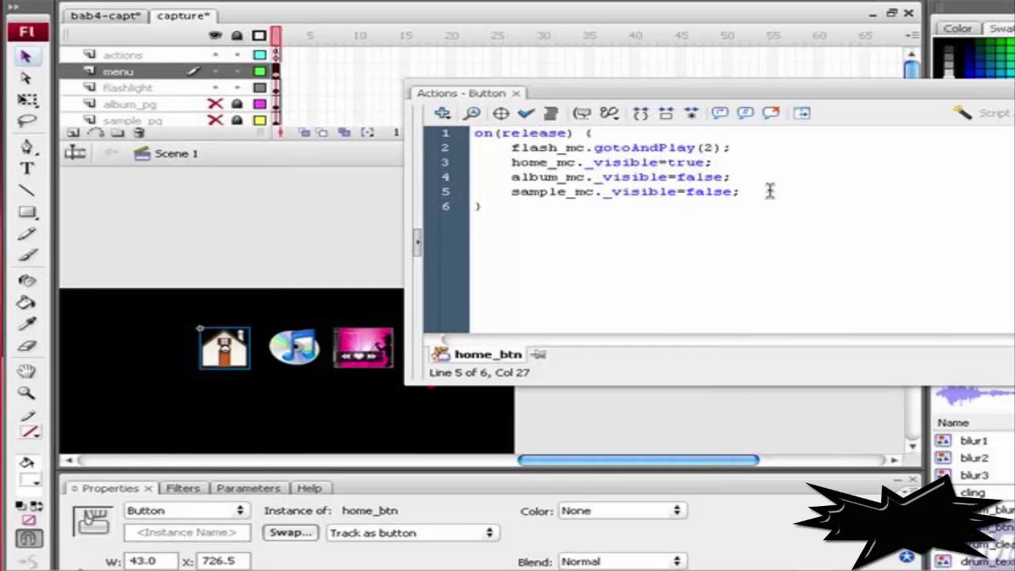
pyautogui.click(734, 147)
pyautogui.click(729, 162)
pyautogui.click(745, 191)
# Step: Paste the release script onto sample_btn, setting home_mc visible false and sample_mc visible true
pyautogui.click(309, 364)
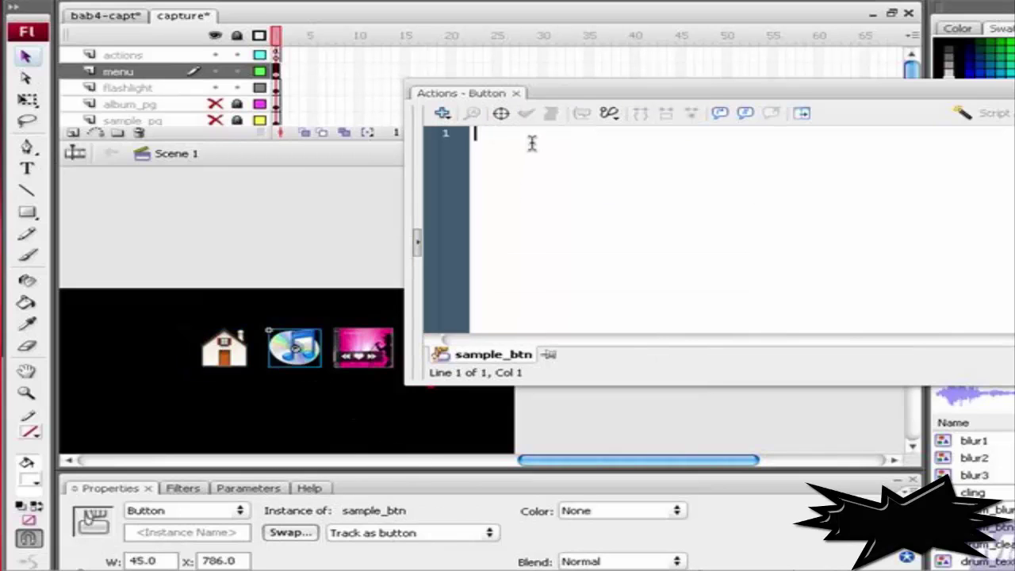
pyautogui.write('on(release) { \tflash_mc.gotoAndPlay(2); \thome_mc._visible=true; \talbum_mc._visible=false; \tsample_mc._visible=false; }')
pyautogui.click(687, 162)
pyautogui.doubleClick(687, 162)
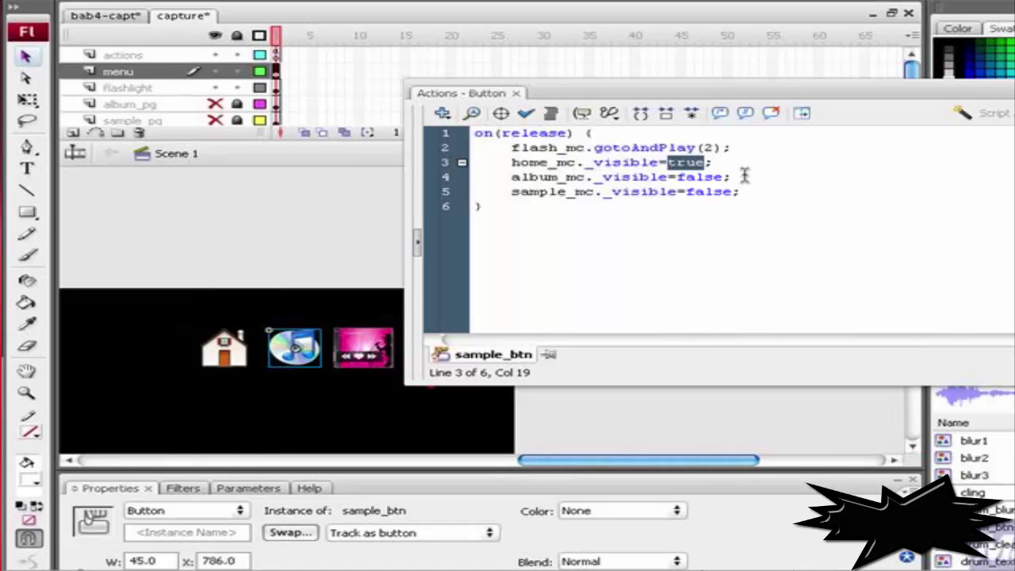
pyautogui.write('false')
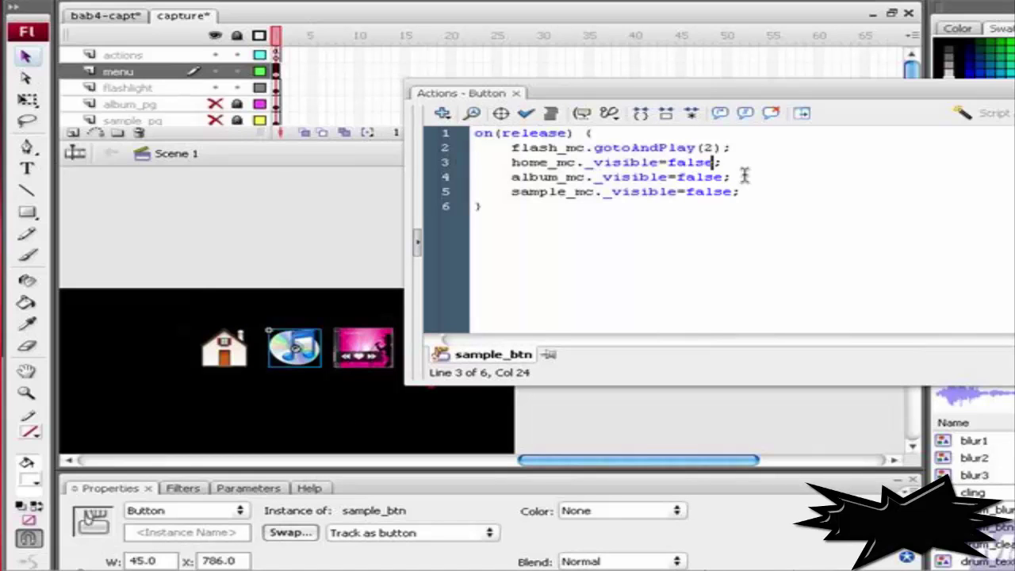
pyautogui.doubleClick(707, 191)
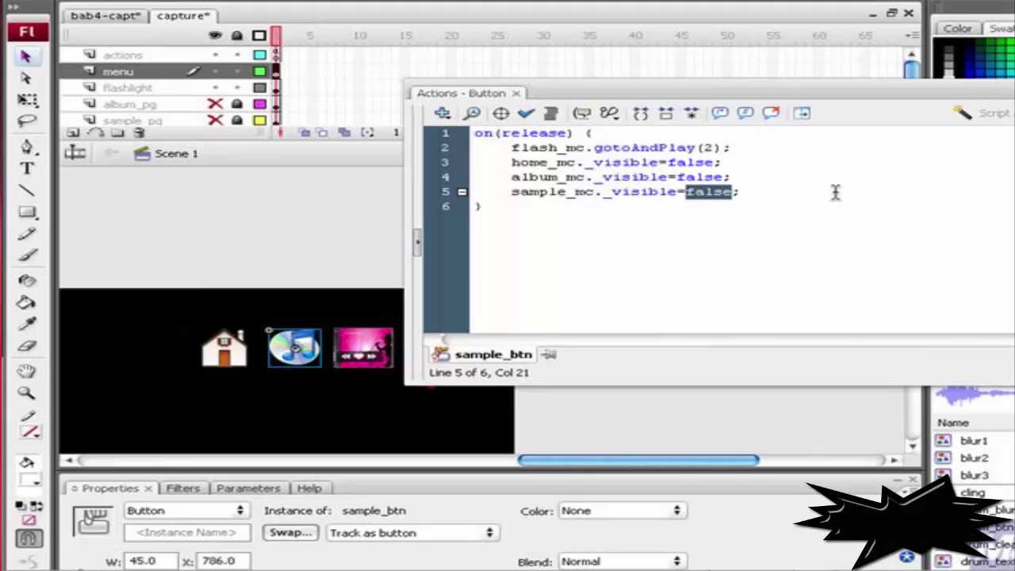
pyautogui.write('true')
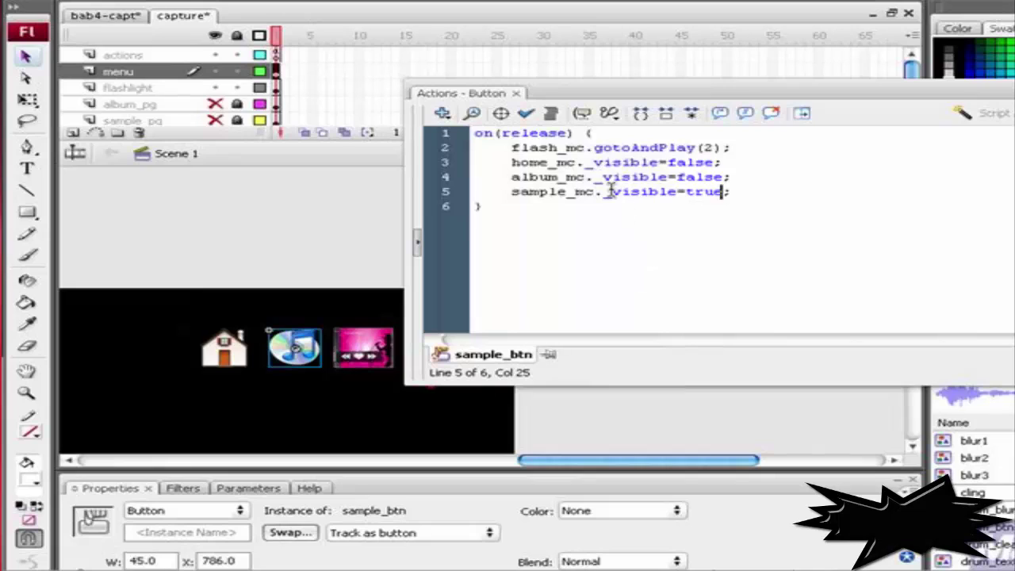
# Step: Add sample_mc.gotoAndPlay(2); after the sample_mc visibility line
pyautogui.click(737, 193)
pyautogui.press('Return')
pyautogui.write('s')
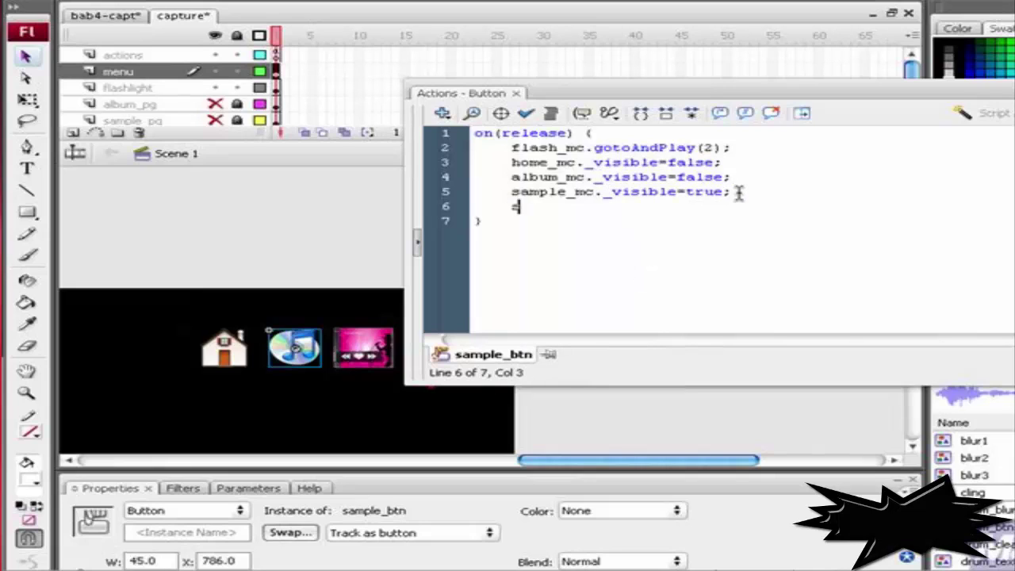
pyautogui.write('ample_')
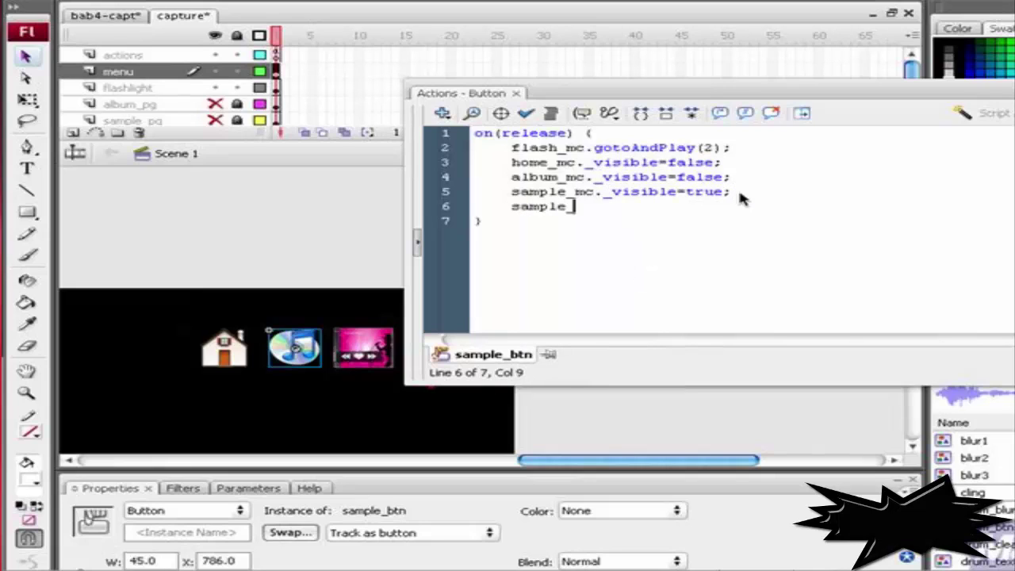
pyautogui.write('mc.goto')
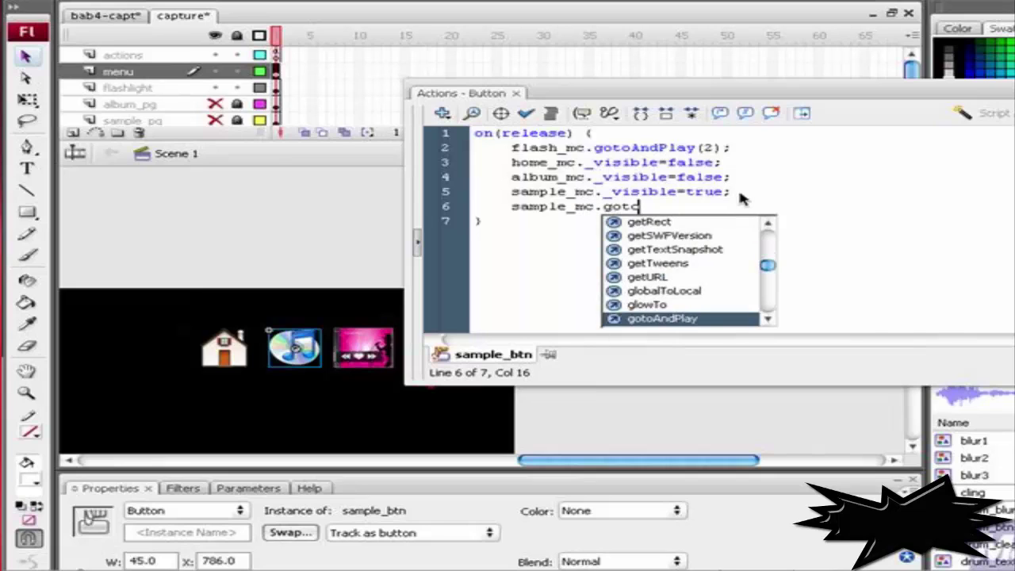
pyautogui.press('Return')
pyautogui.write('(2)')
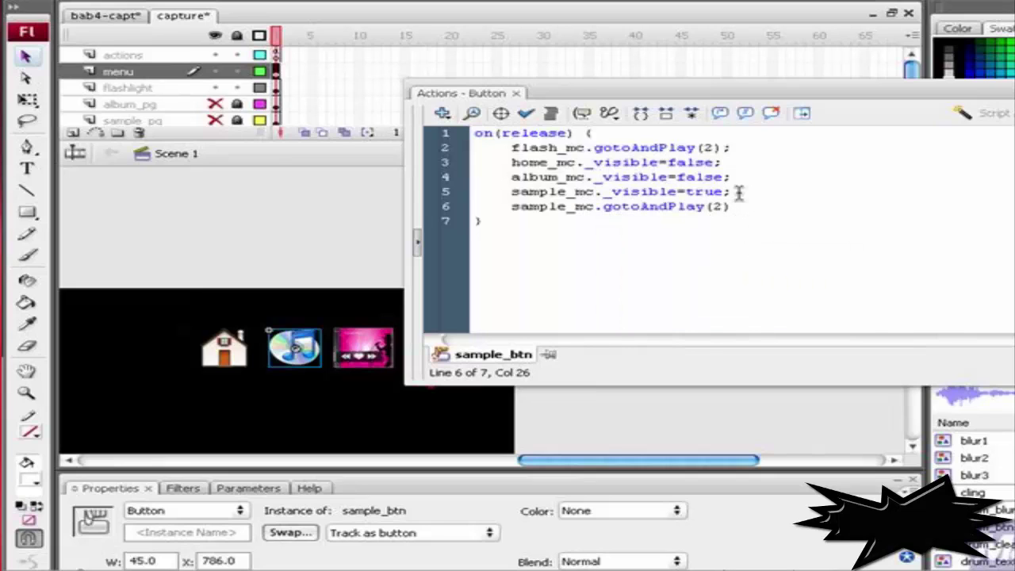
pyautogui.write(';')
# Step: Paste the release script onto album_btn with home_mc false and album_mc true, then test the movie
pyautogui.click(378, 360)
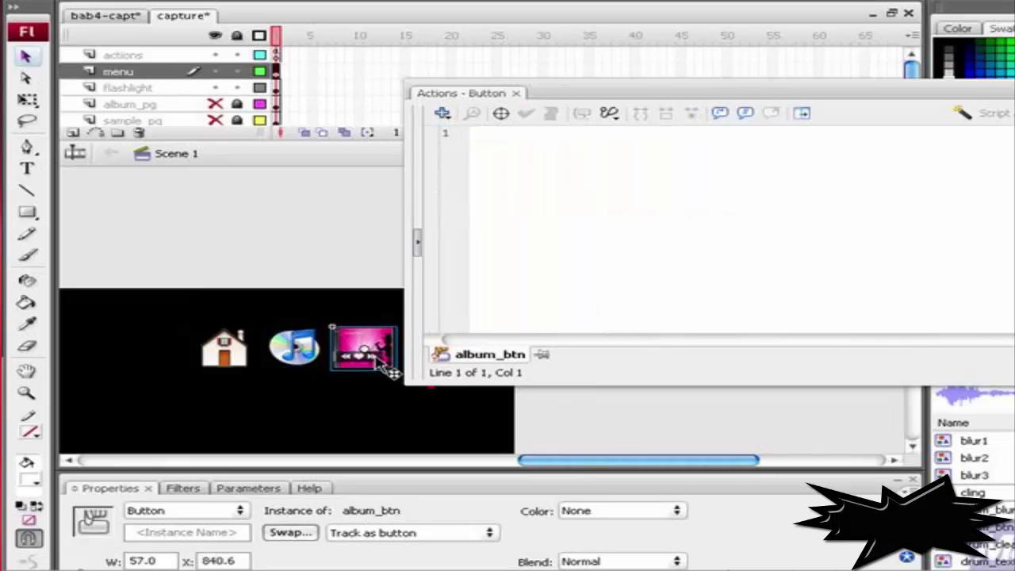
pyautogui.click(638, 184)
pyautogui.write('on(release) { \tflash_mc.gotoAndPlay(2); \thome_mc._visible=true; \talbum_mc._visible=false; \tsample_mc._visible=false; }')
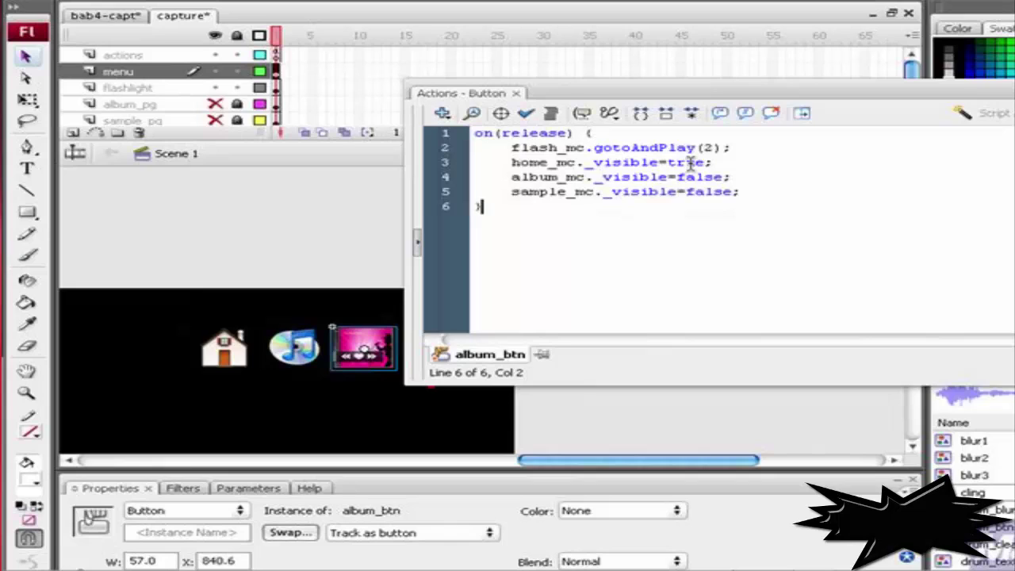
pyautogui.doubleClick(688, 163)
pyautogui.write('false')
pyautogui.click(708, 177)
pyautogui.doubleClick(709, 177)
pyautogui.write('tr')
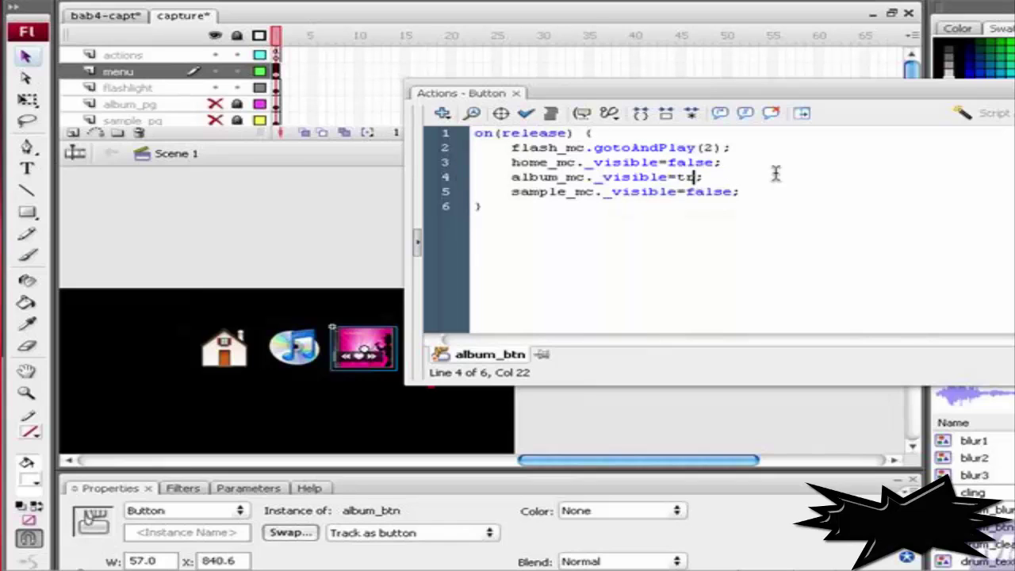
pyautogui.write('ue')
pyautogui.hotkey('ctrl', 'Return')
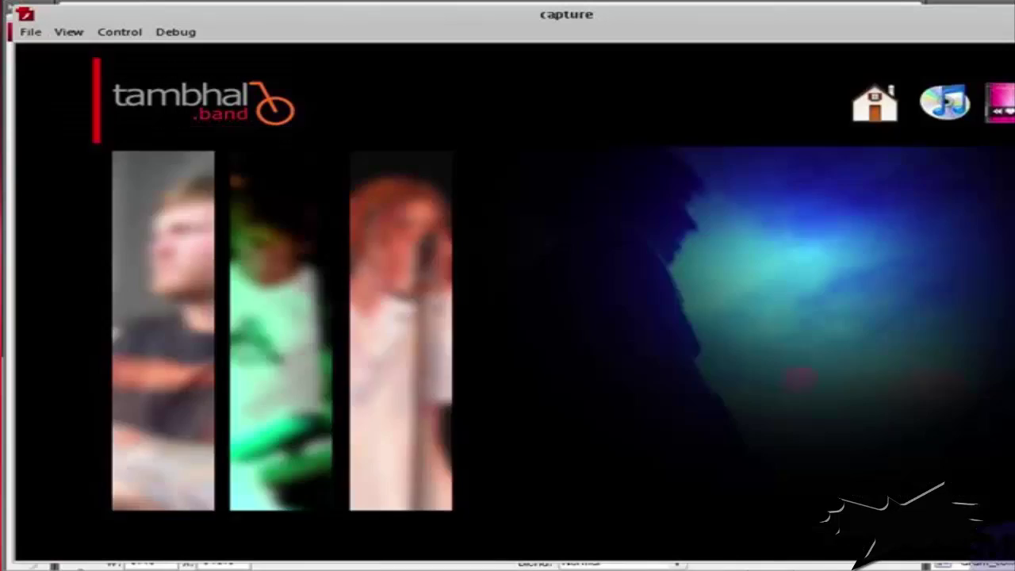
pyautogui.hotkey('ctrl', 'w')
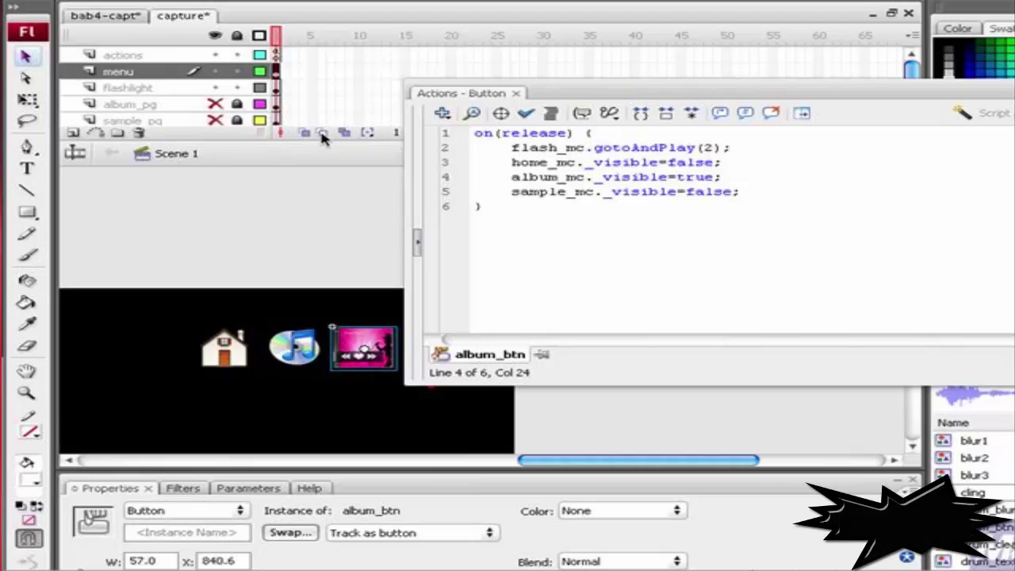
# Step: Put a stop() action on frame 1 inside flash_mc, then test the movie from Scene 1
pyautogui.click(276, 87)
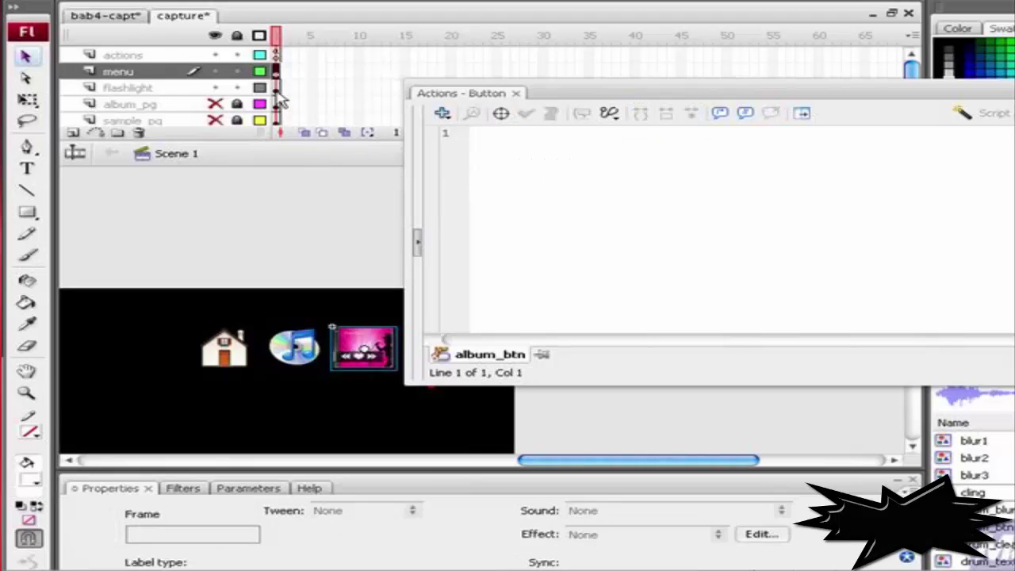
pyautogui.click(179, 408)
pyautogui.doubleClick(180, 407)
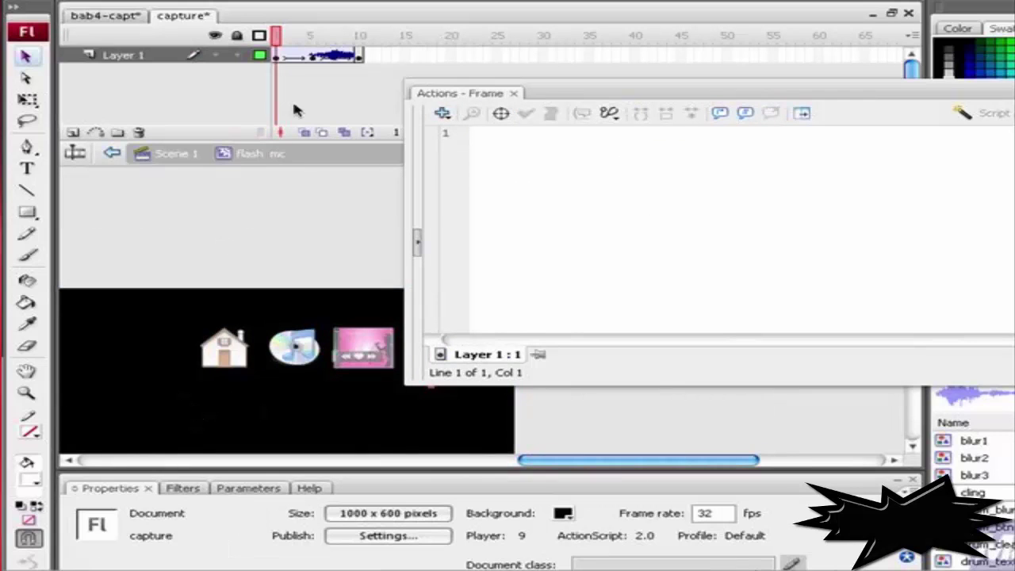
pyautogui.click(279, 58)
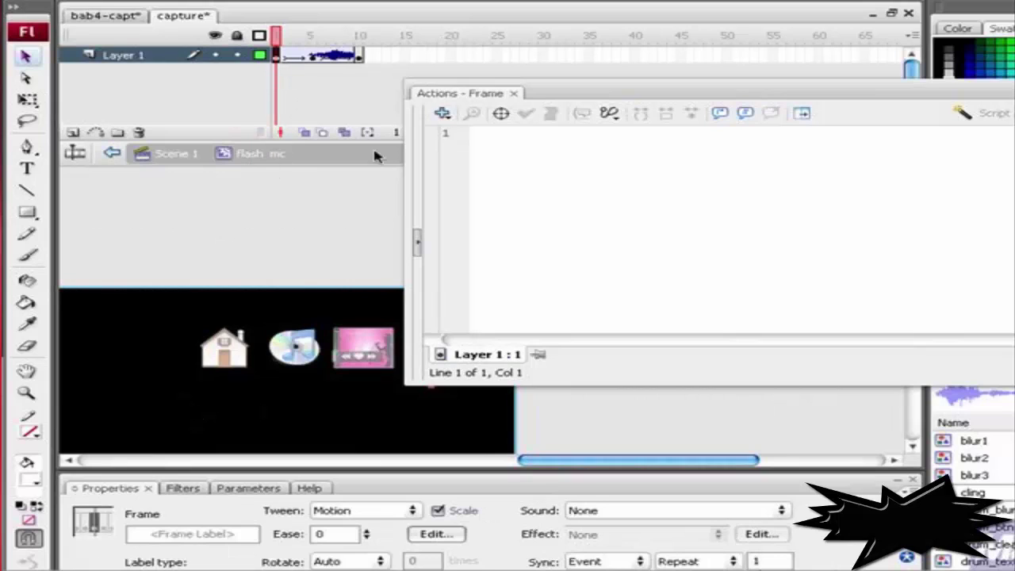
pyautogui.click(523, 146)
pyautogui.write('stop(')
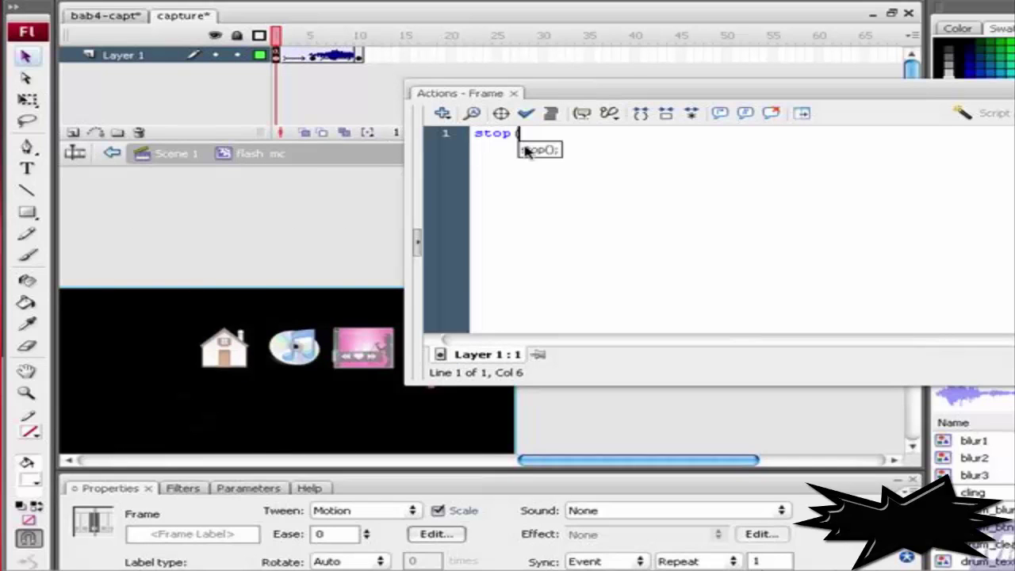
pyautogui.write(');')
pyautogui.click(196, 154)
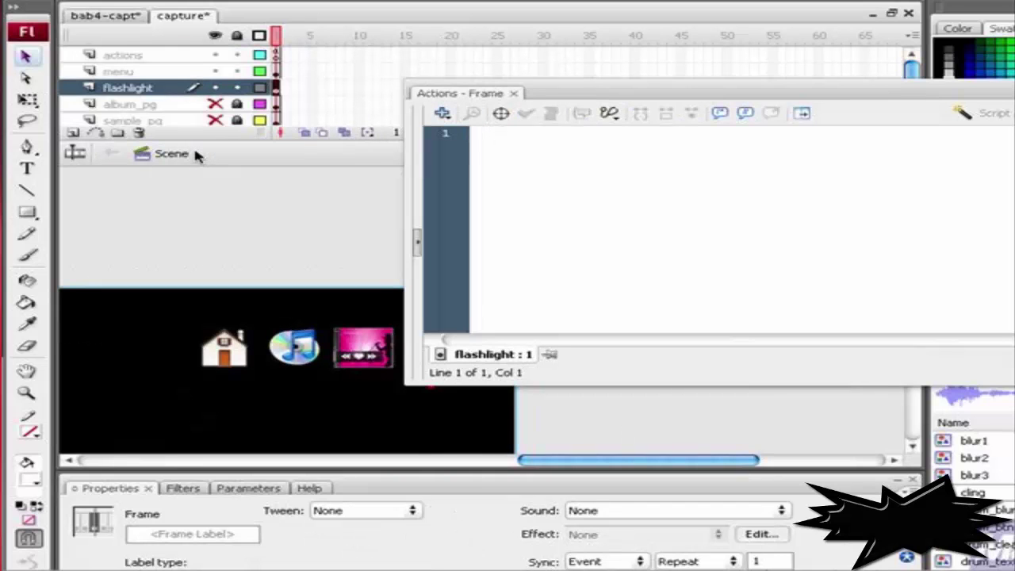
pyautogui.hotkey('ctrl', 'Return')
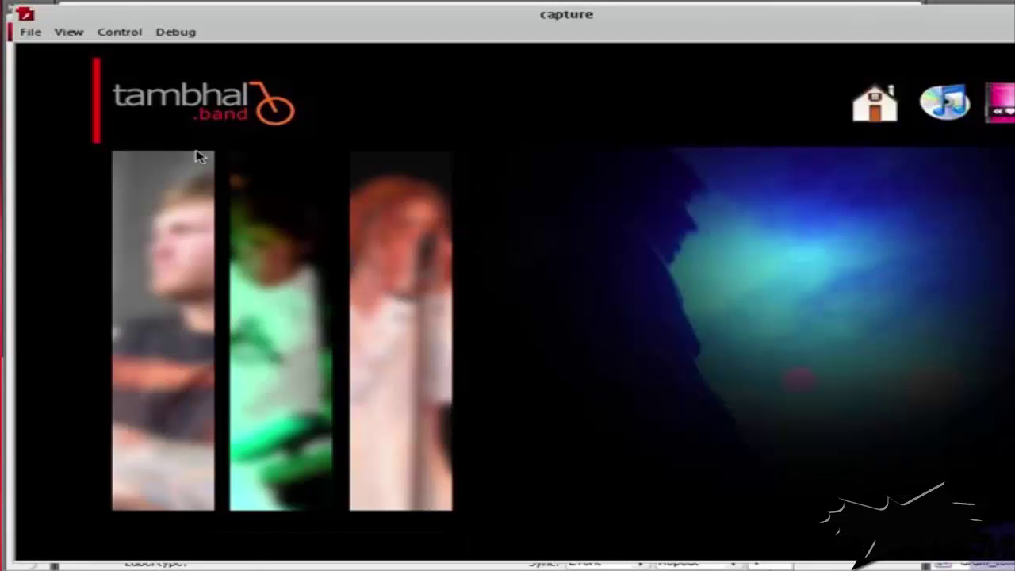
# Step: Check the Home, music and discography pages, close the test, hide Actions and fit the stage
pyautogui.click(877, 109)
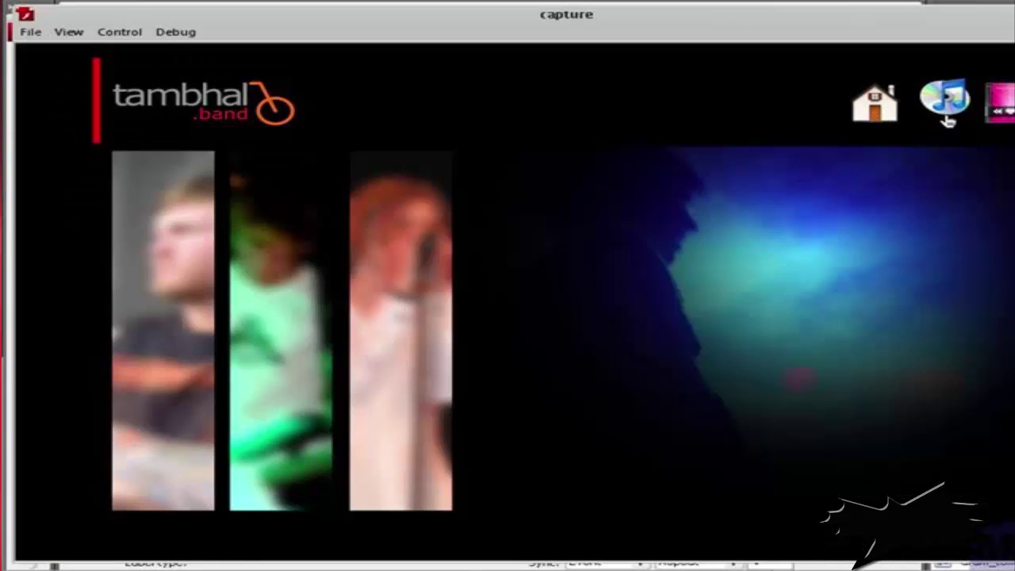
pyautogui.click(944, 108)
pyautogui.click(995, 113)
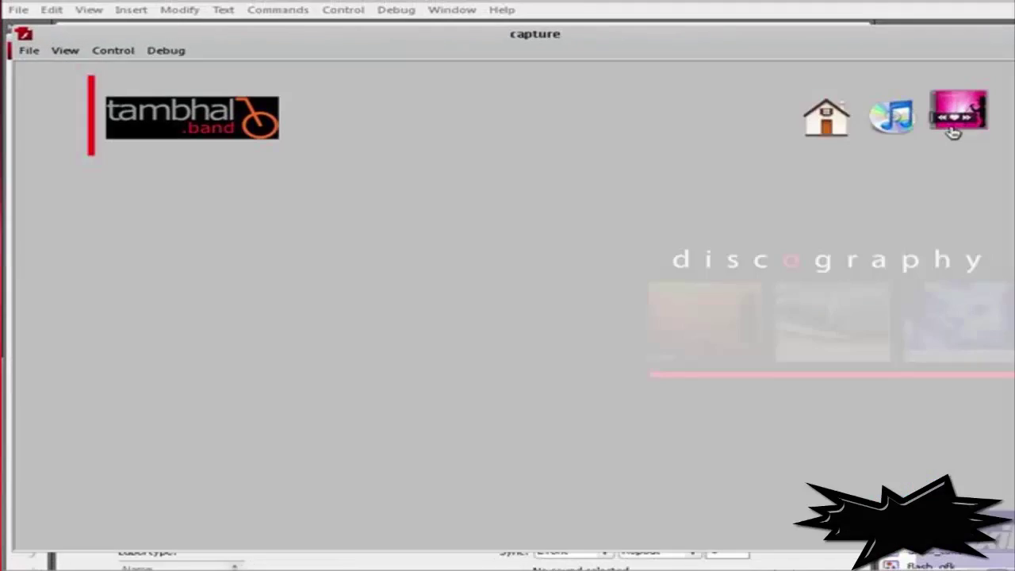
pyautogui.click(757, 316)
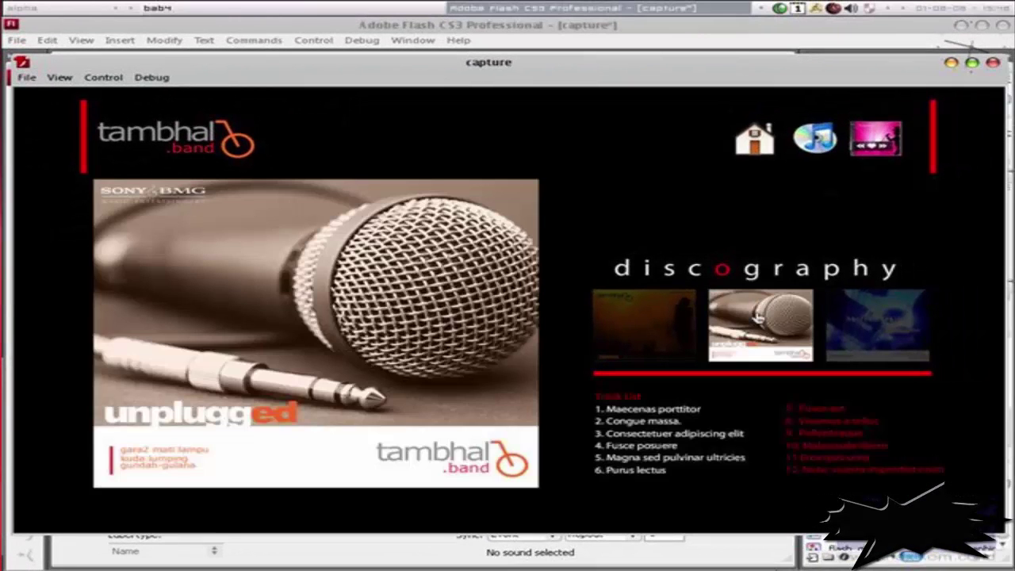
pyautogui.click(992, 62)
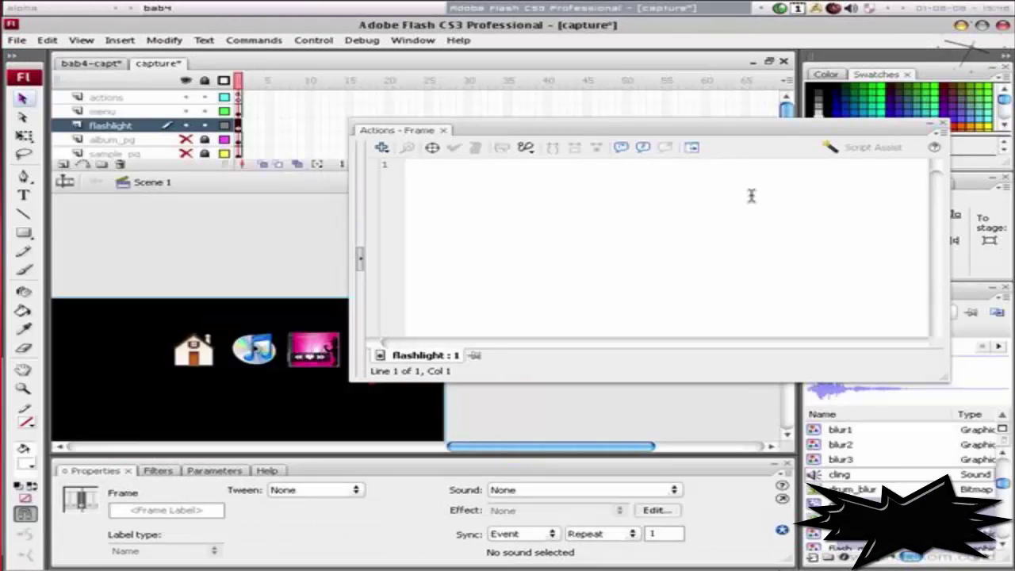
pyautogui.press('F9')
pyautogui.hotkey('ctrl', '2')
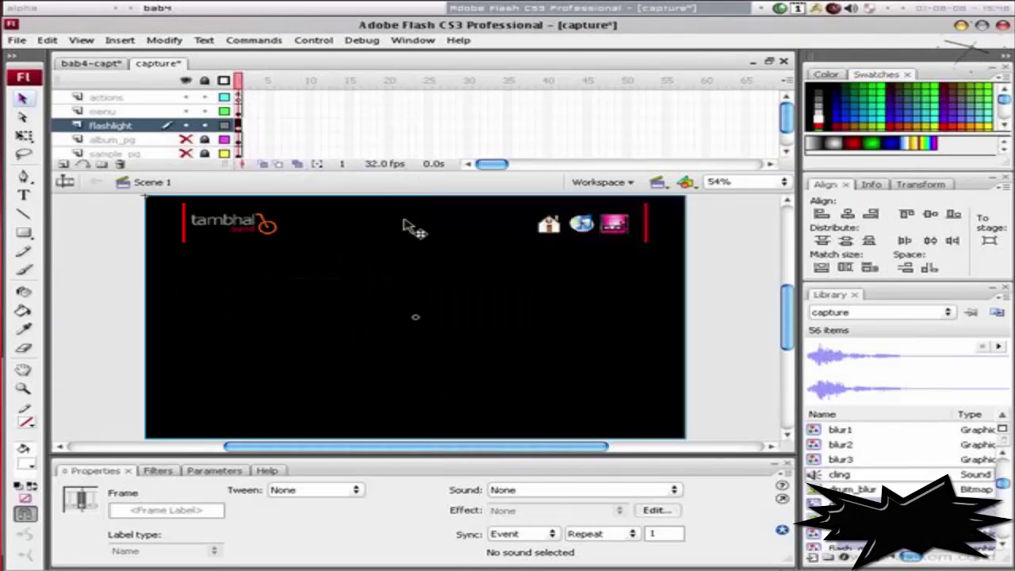